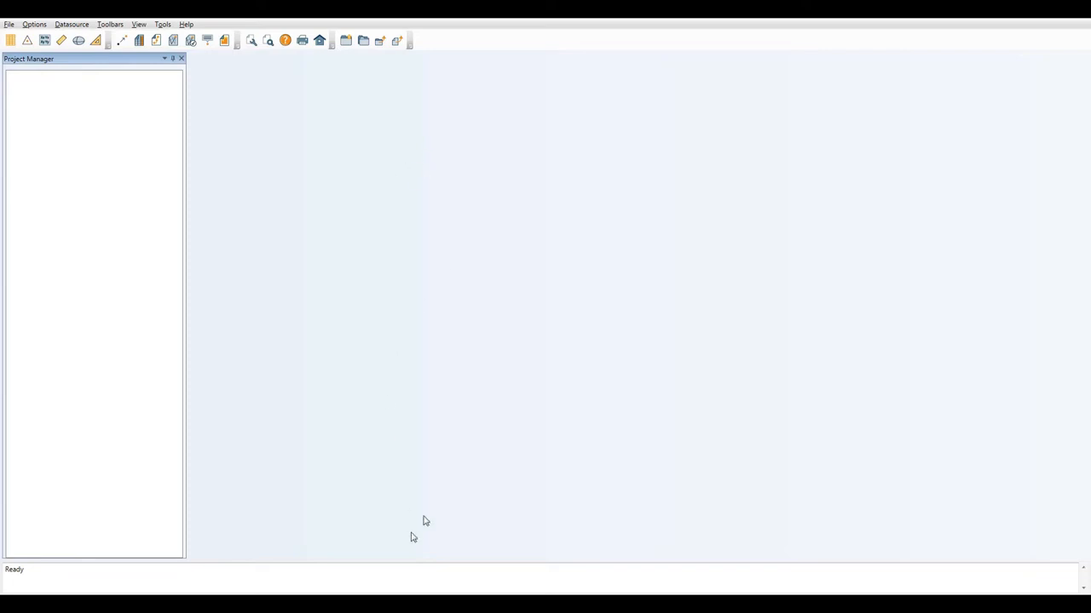
Step: Answer the Windows performance prompt by changing the color scheme to Windows 7 Basic
click(440, 496)
click(380, 308)
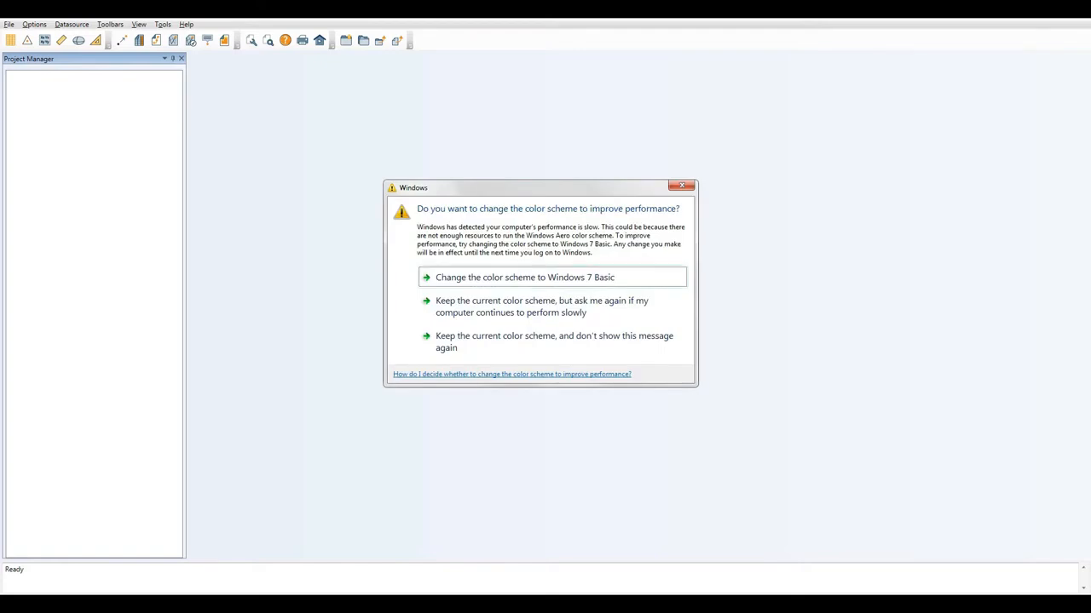
click(456, 189)
click(483, 279)
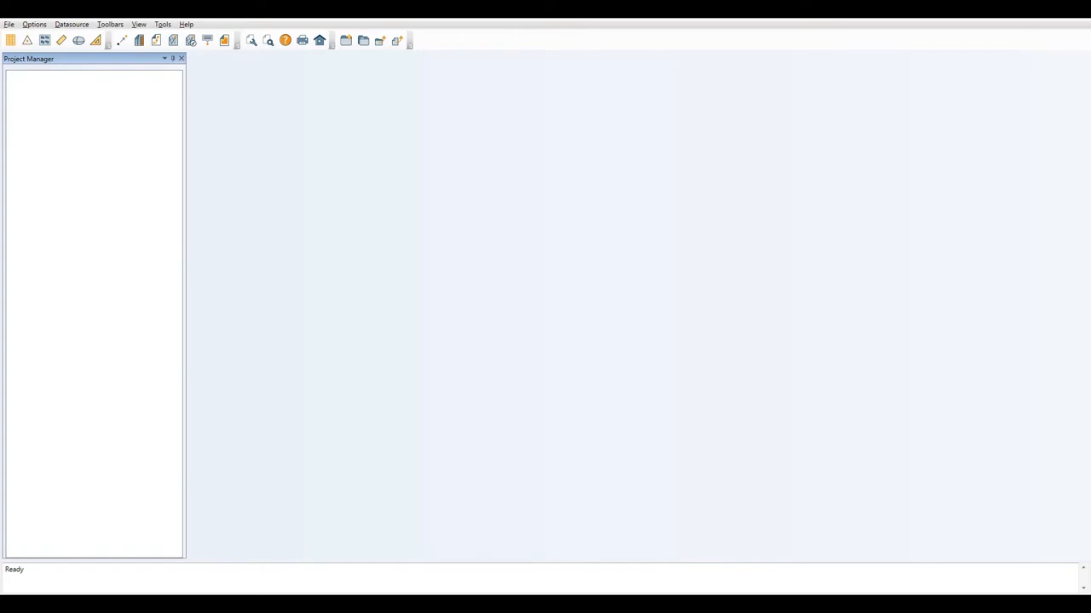
click(222, 127)
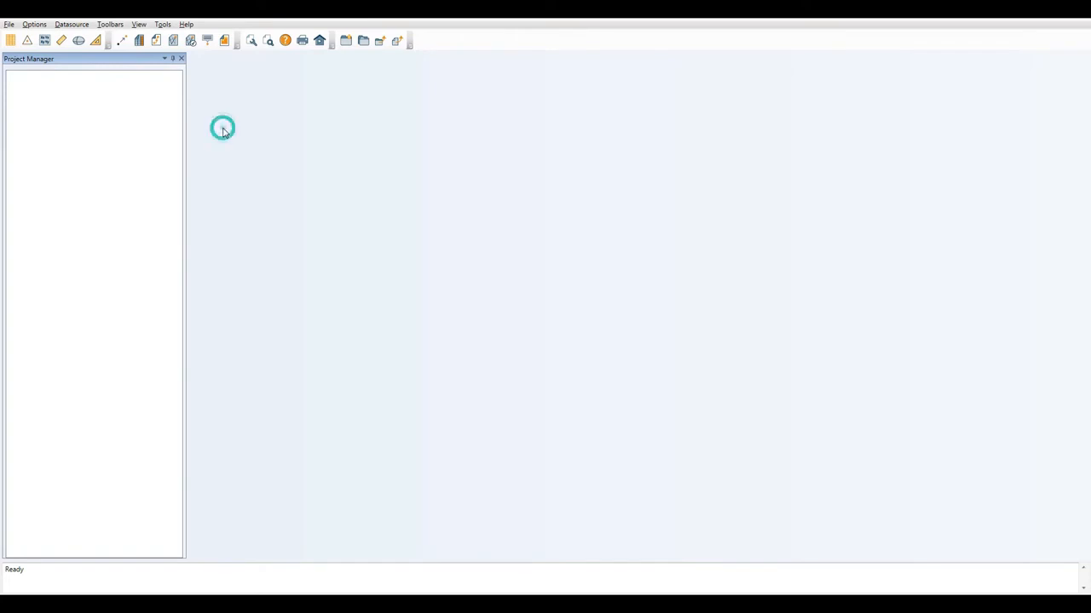
Step: Create a new project and add a Point Database Best Fit job to it
click(346, 43)
click(119, 81)
double_click(55, 83)
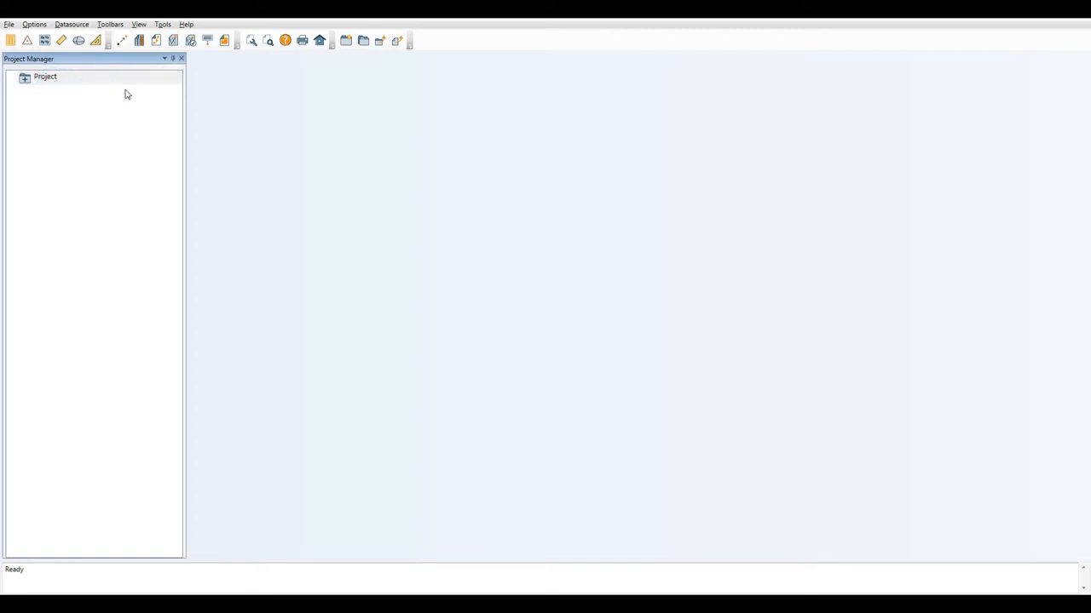
click(165, 93)
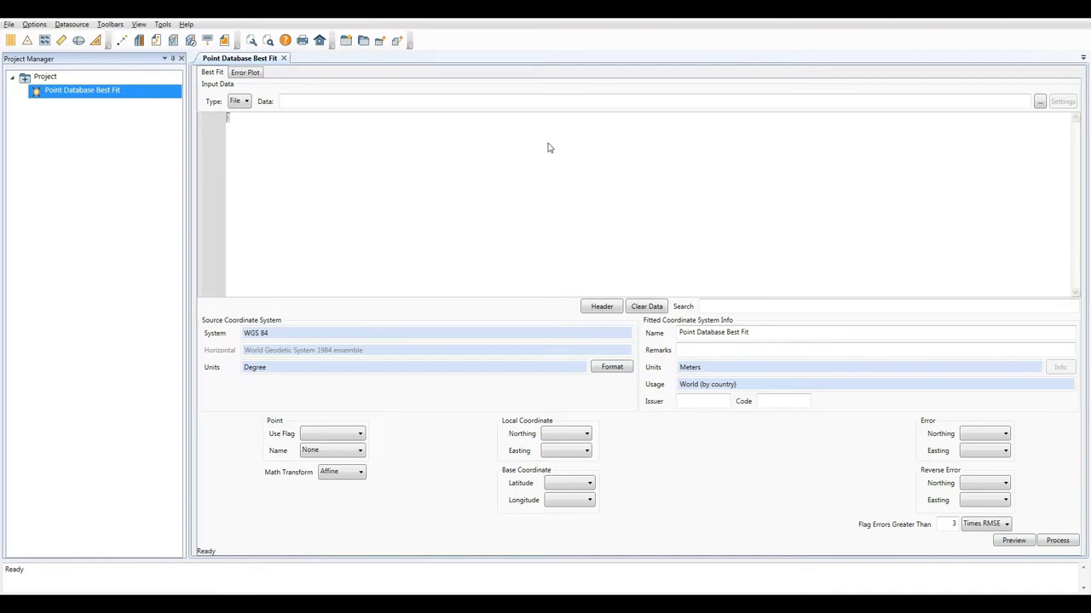
Step: Switch to the Best-fit_input.xls spreadsheet in WPS Office, examine its local and UTM 15N coordinate columns, and return to Geographic Calculator
click(821, 185)
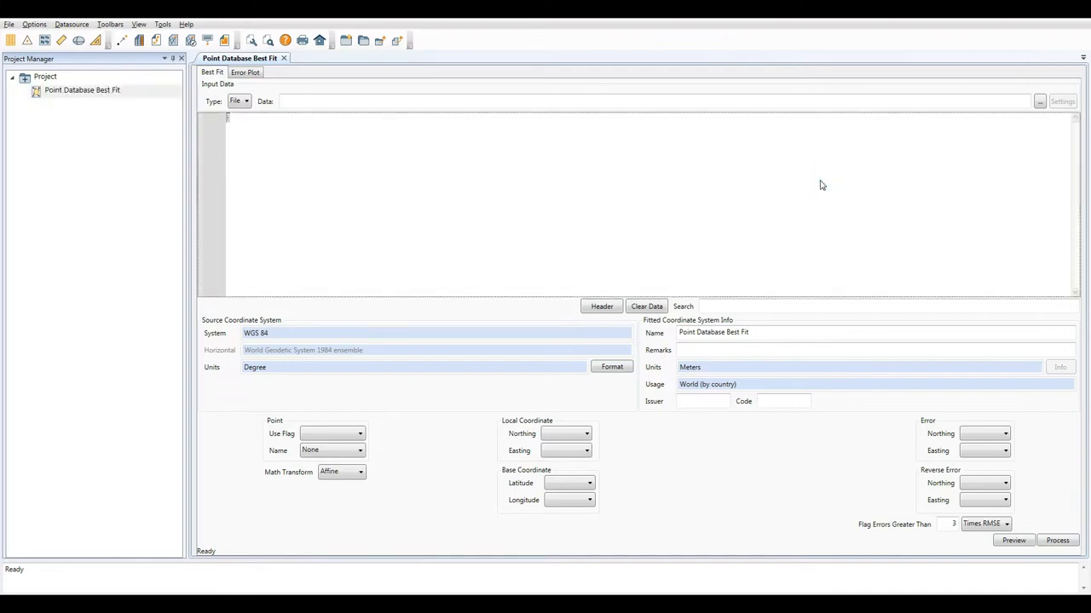
key(alt+Tab)
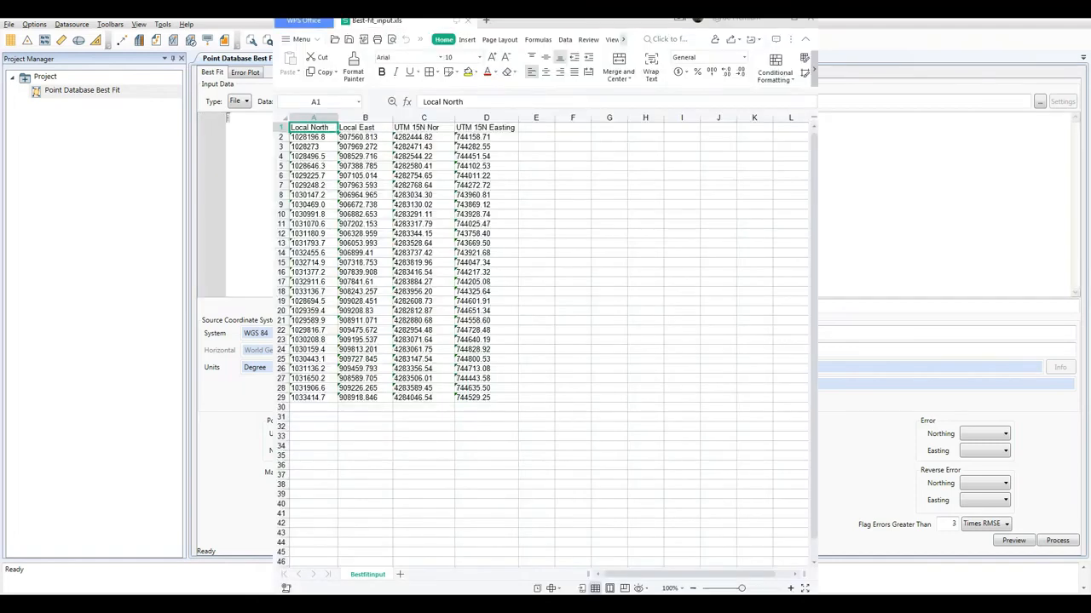
click(487, 416)
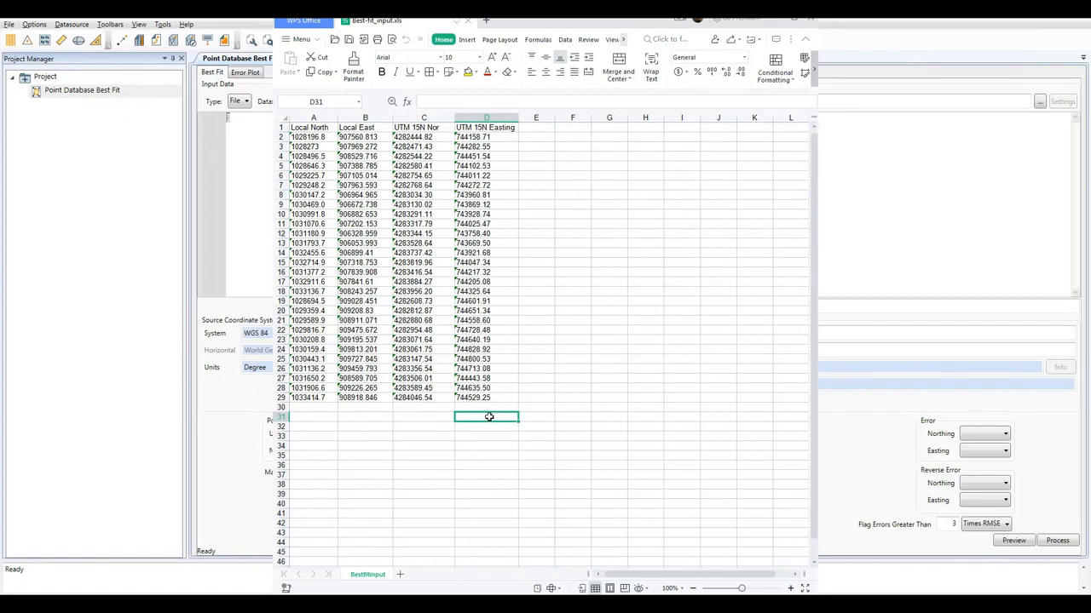
scroll(489, 417, down, 1)
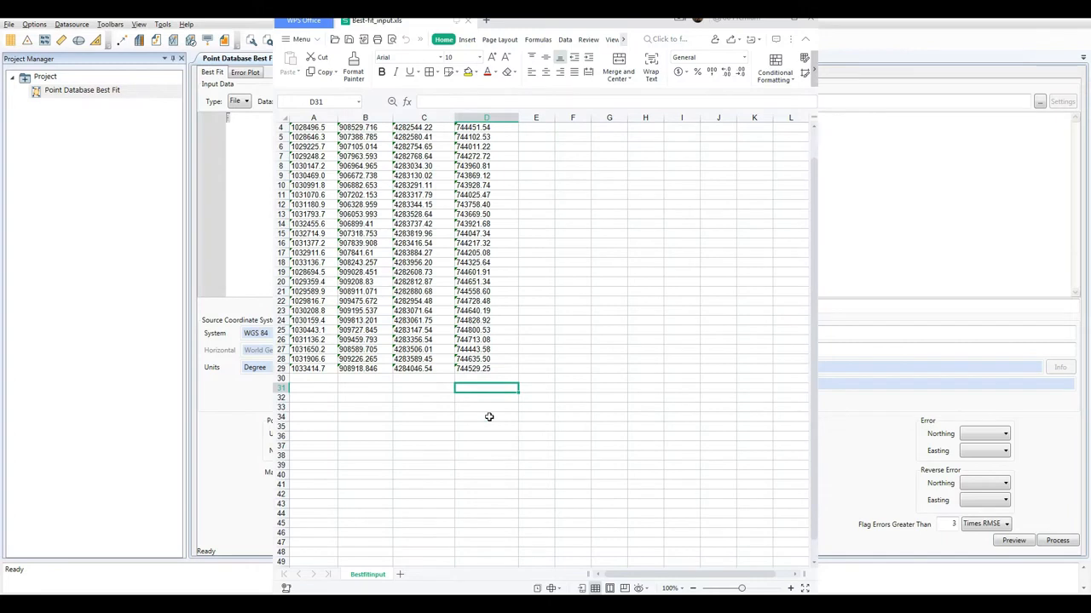
scroll(489, 417, up, 1)
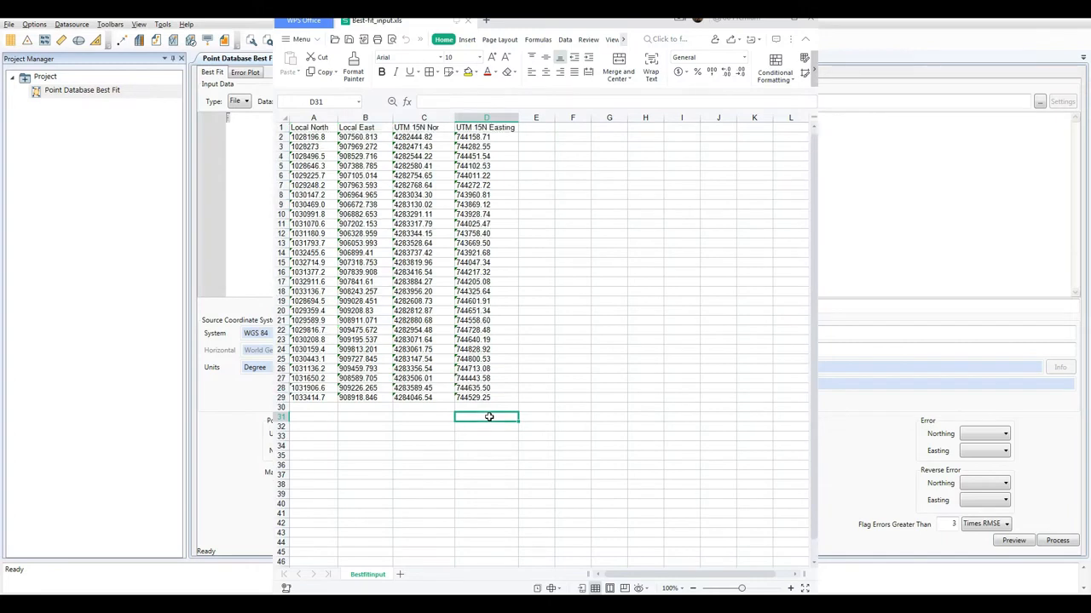
click(524, 343)
click(549, 252)
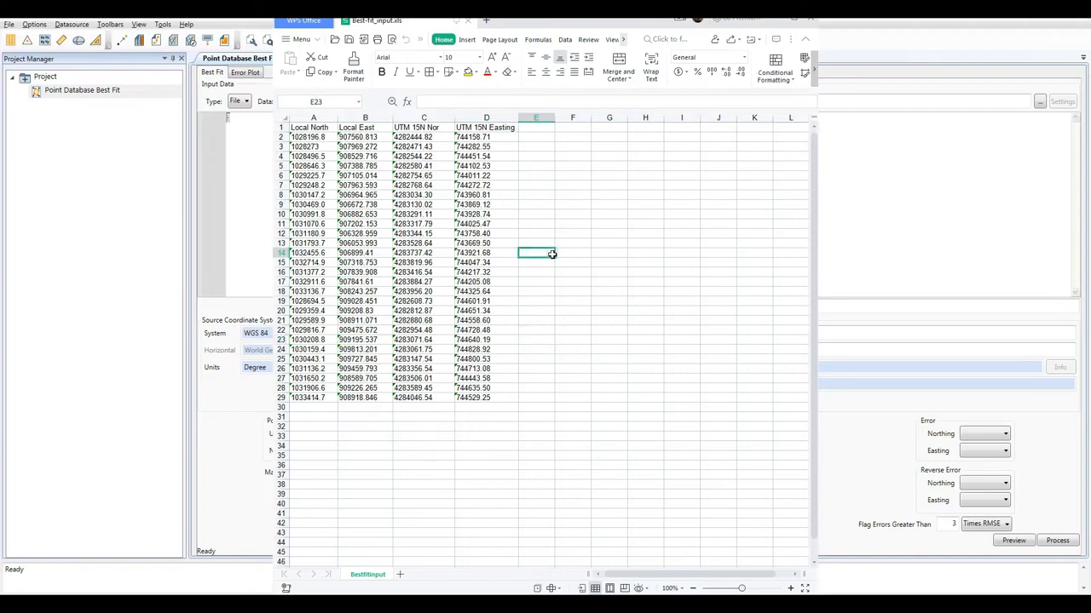
click(916, 48)
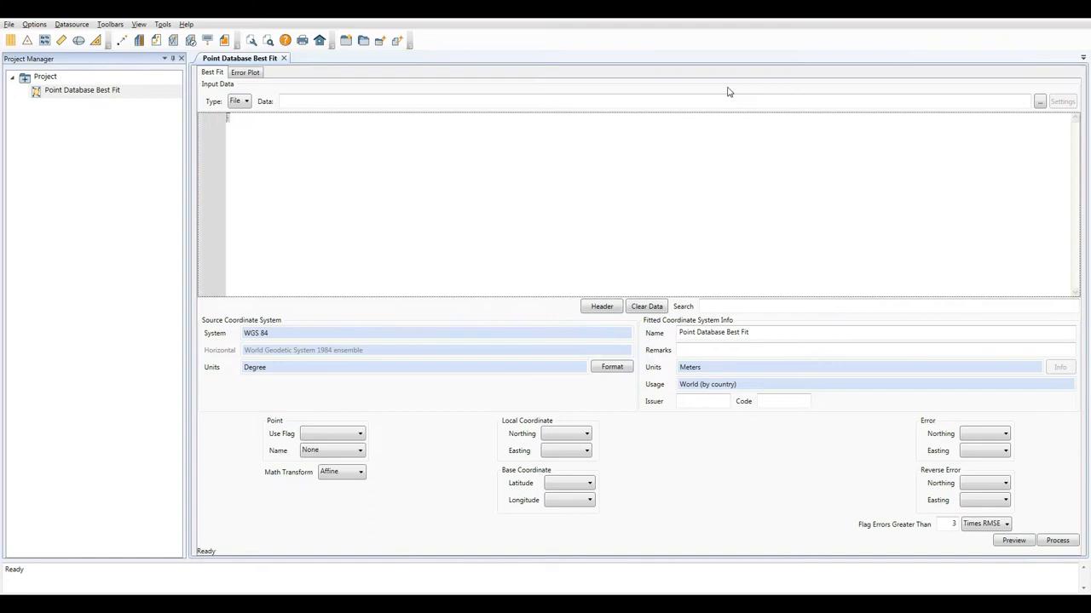
Step: Choose the Best-fit_input.xls shortcut on the Desktop as the input data file for the best fit job
click(1039, 104)
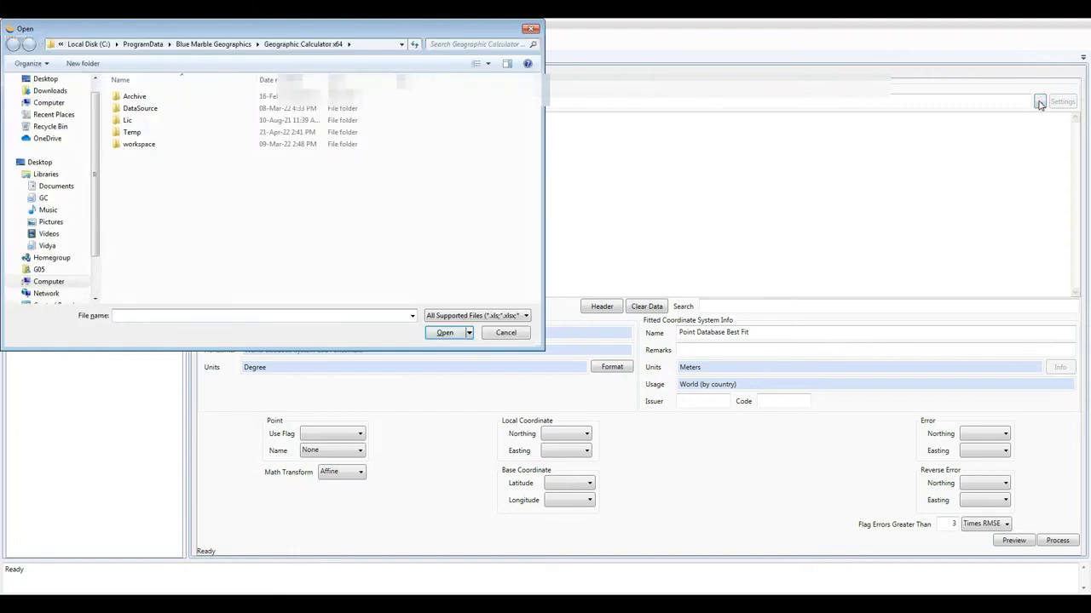
click(67, 81)
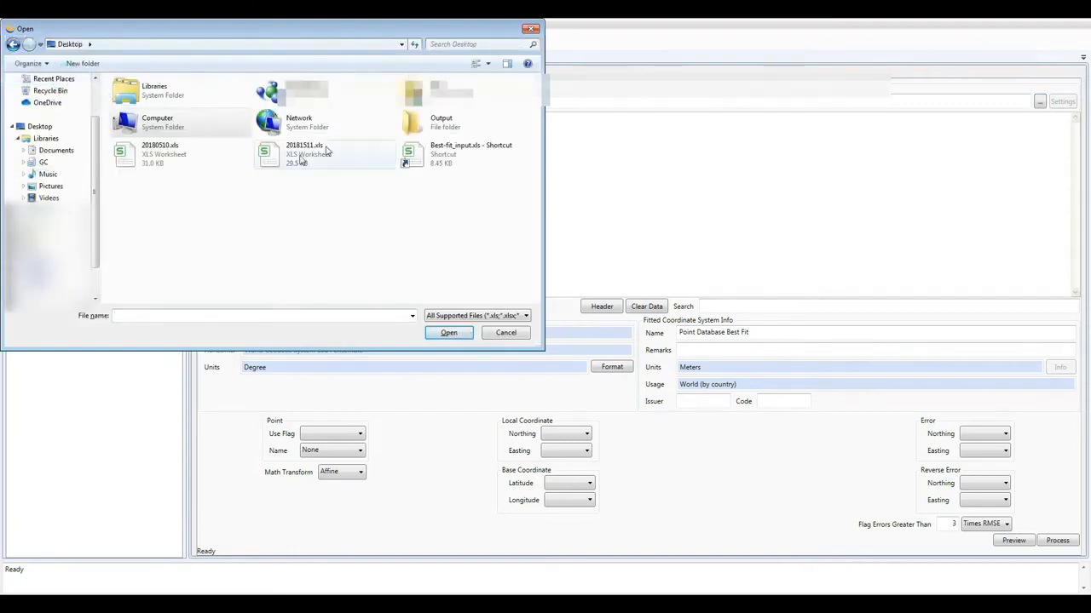
click(451, 156)
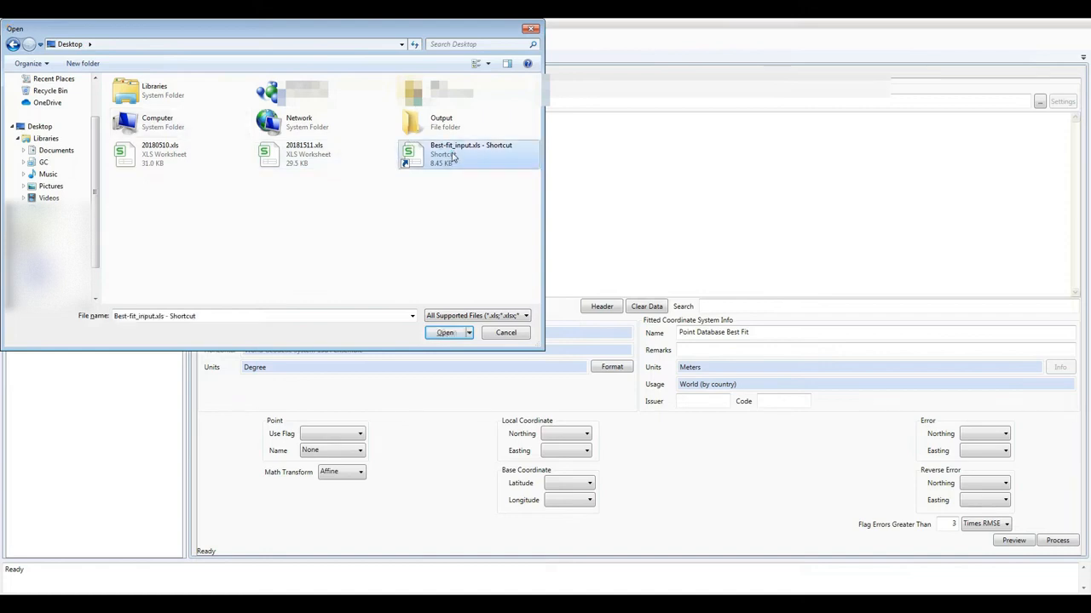
double_click(452, 156)
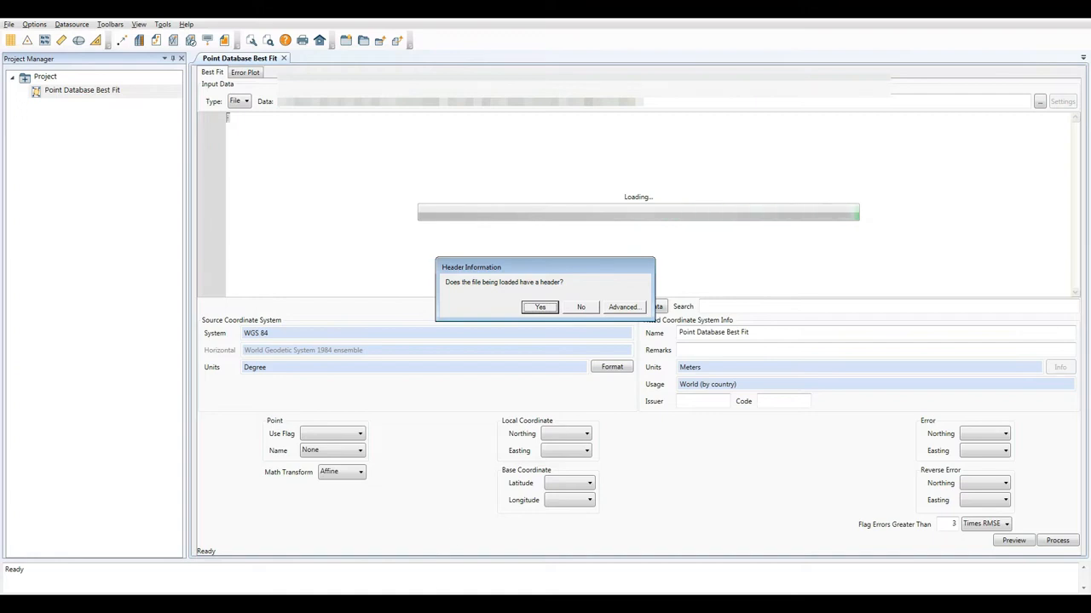
Step: Check the spreadsheet's first row for column names and load the input file as having a header
click(438, 593)
drag(322, 130, 463, 127)
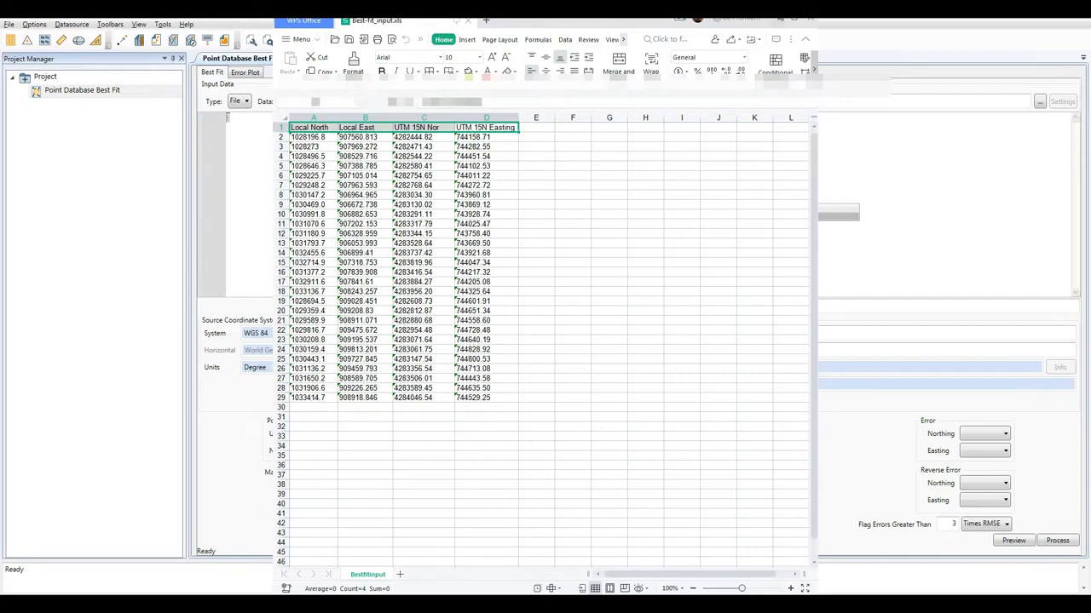
click(780, 20)
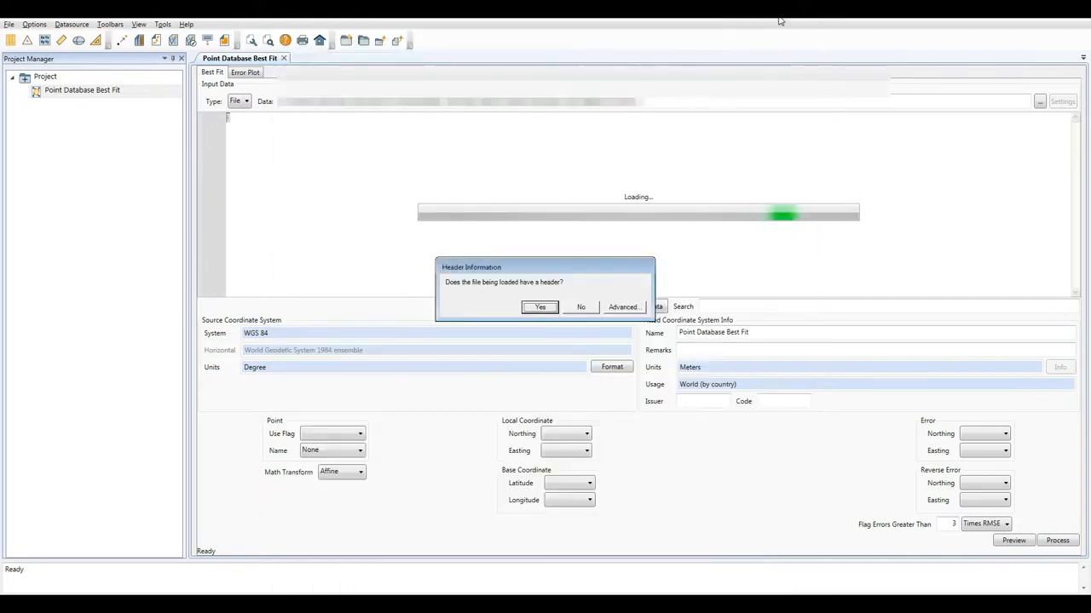
click(541, 308)
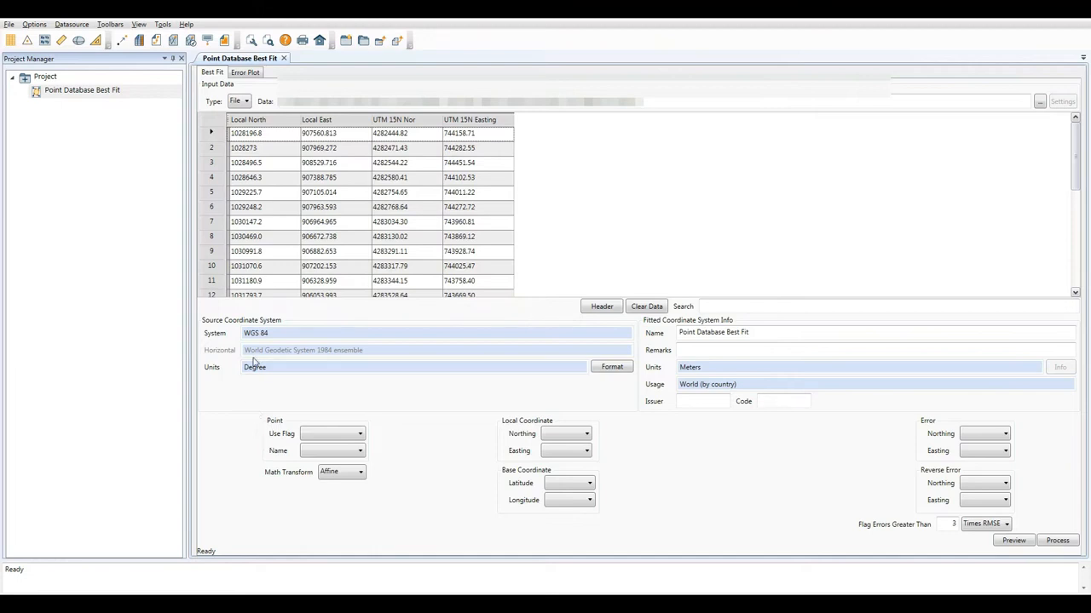
Step: View the source coordinate systems without limiting them by geographic area, and close the list without choosing one
click(288, 333)
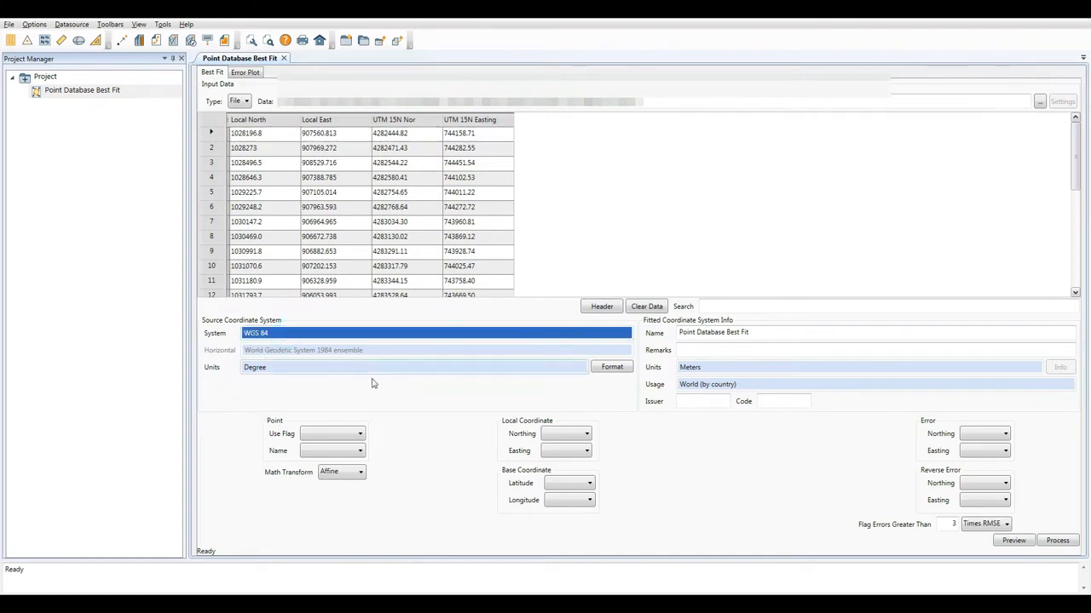
click(362, 333)
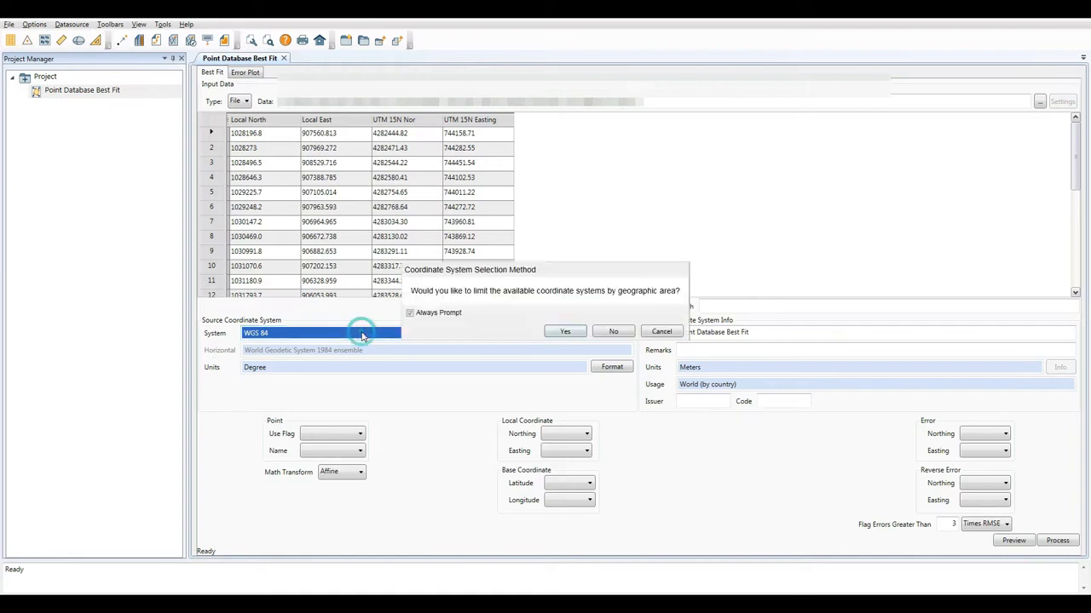
click(606, 331)
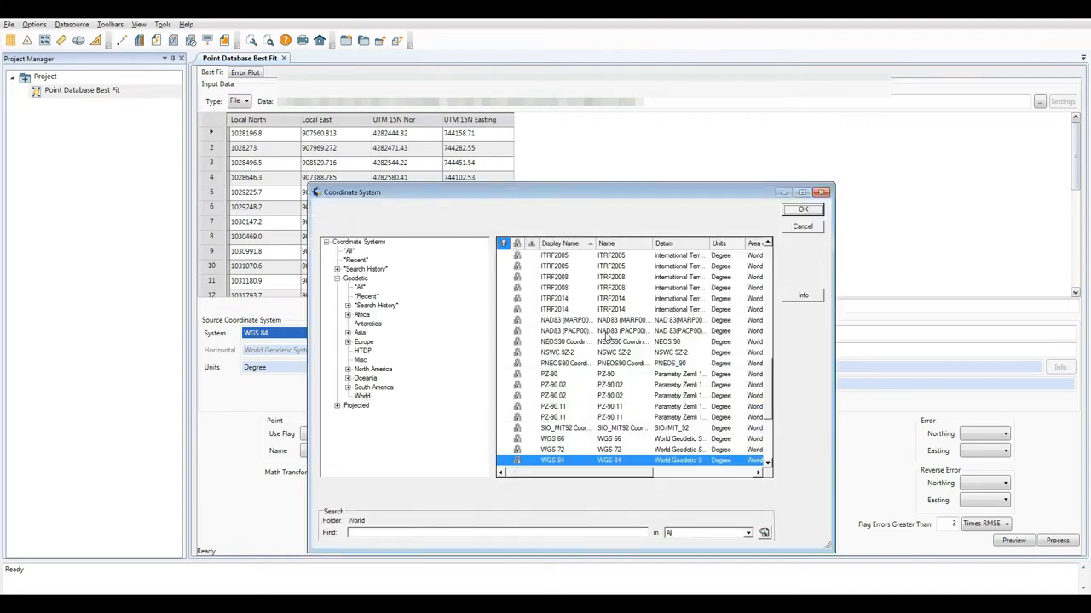
click(823, 195)
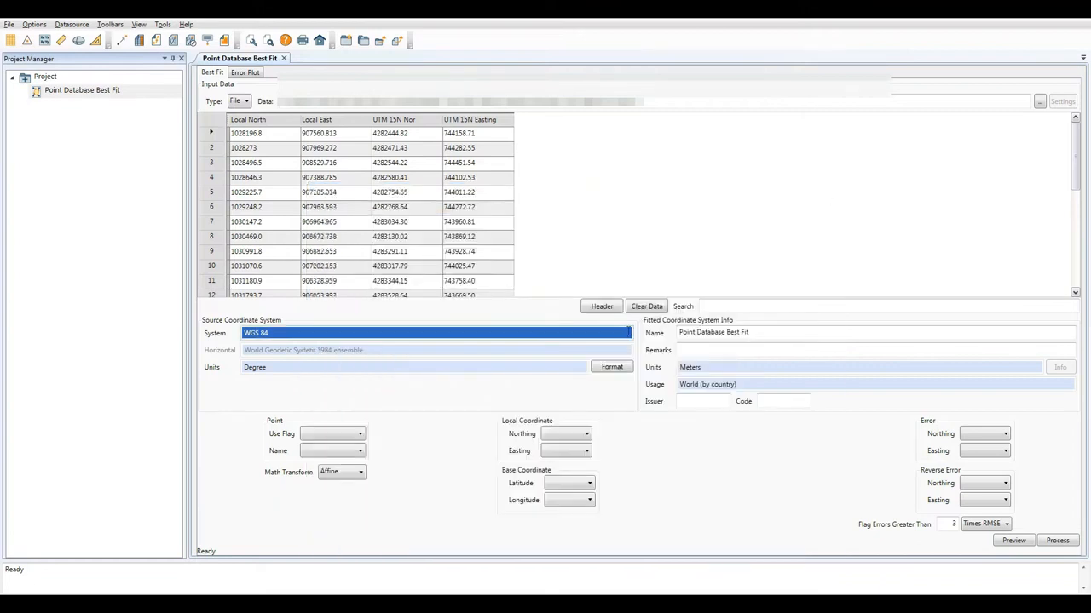
Step: Review the fitted coordinate system's name and view its available linear units without choosing one
click(709, 332)
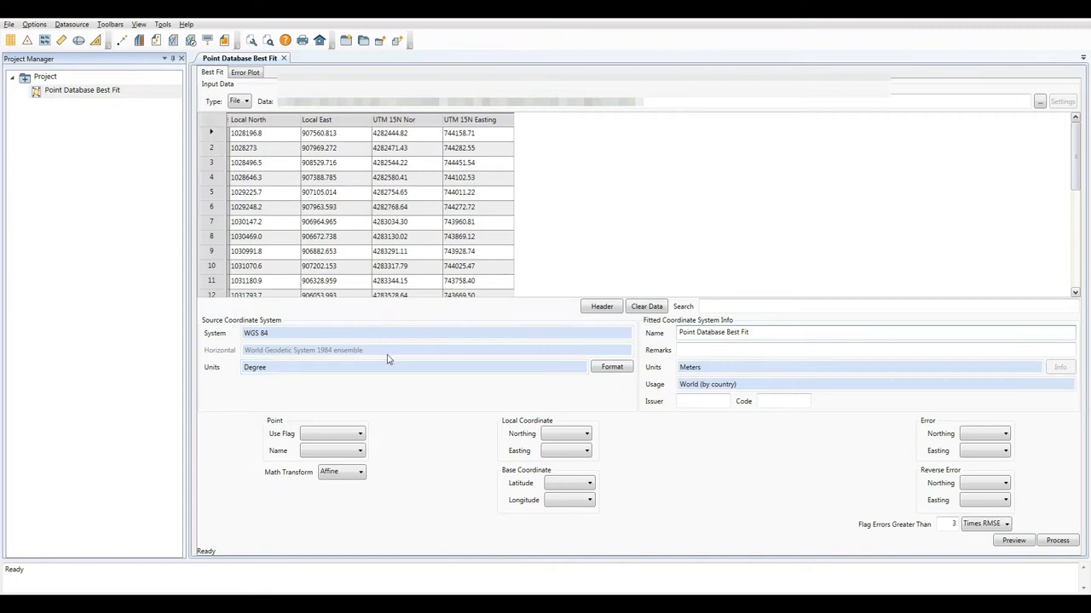
drag(749, 331, 705, 335)
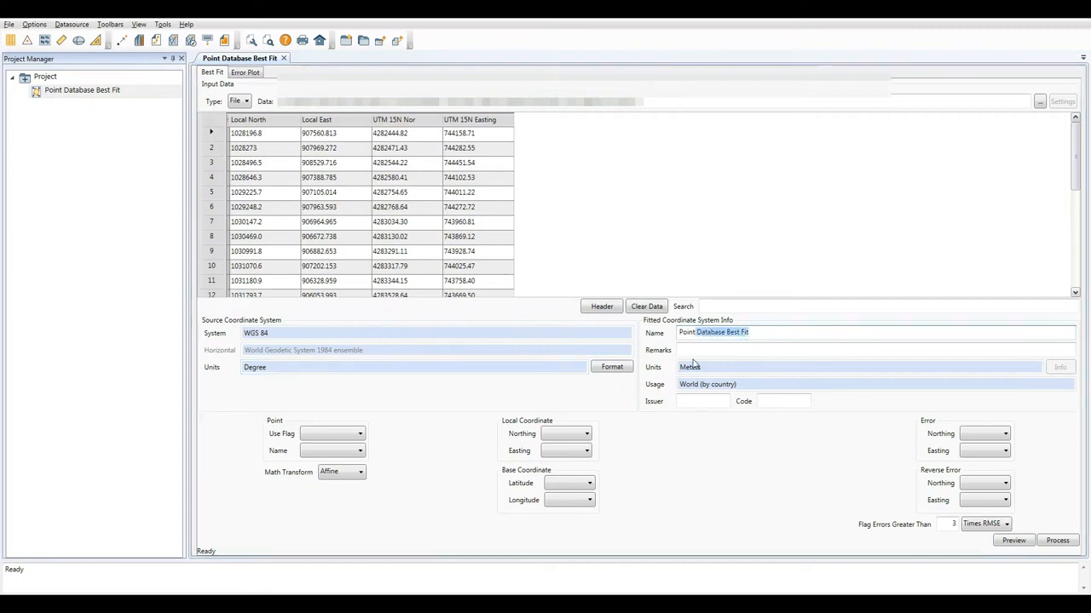
double_click(705, 367)
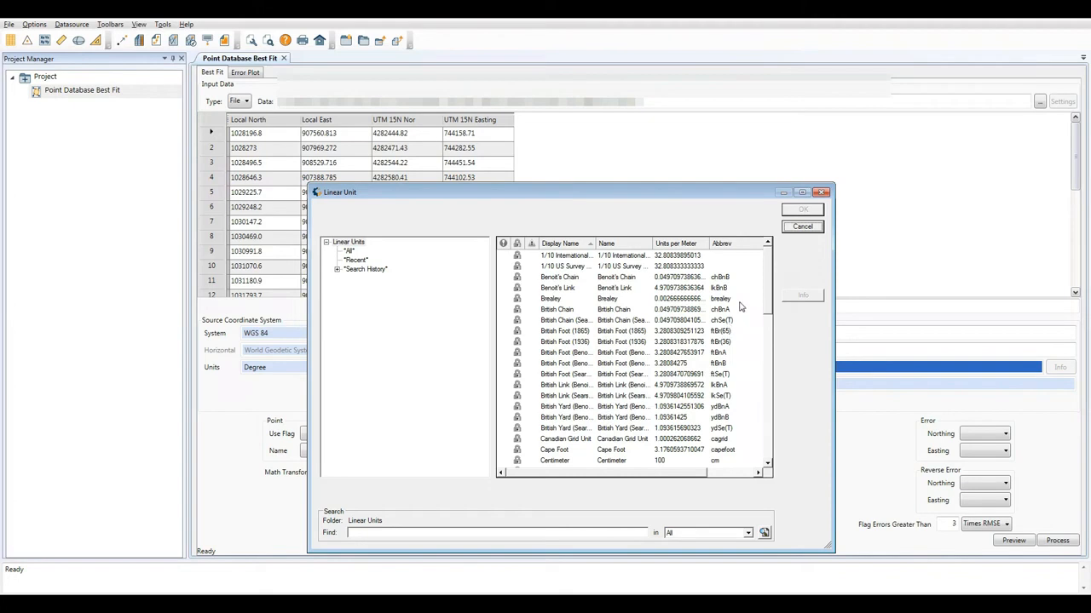
click(823, 193)
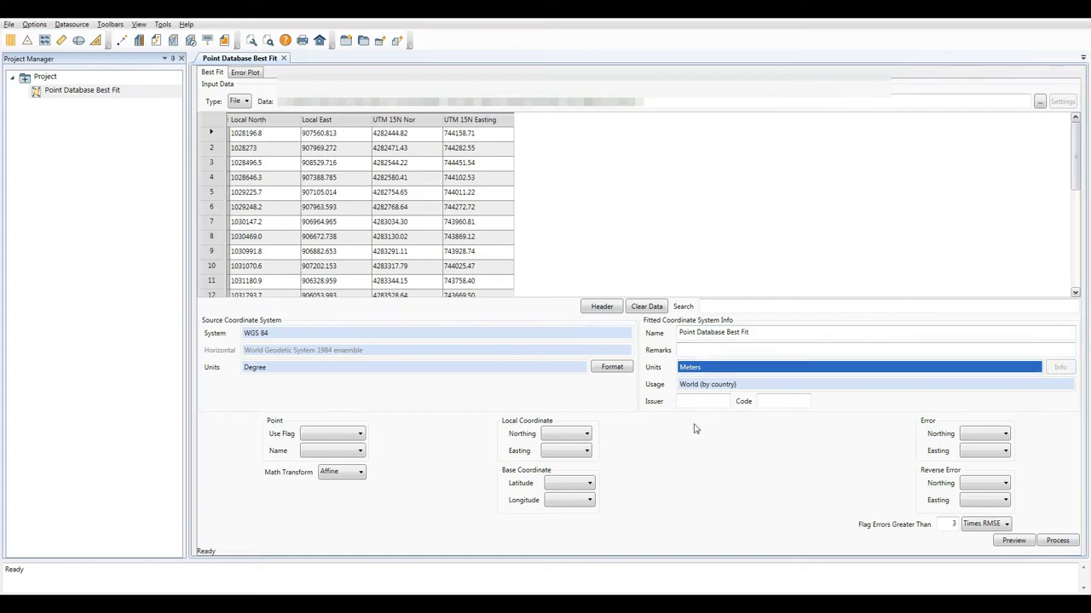
Step: Examine the Use Flag and Math Transform options of the best fit job without changing them
click(321, 435)
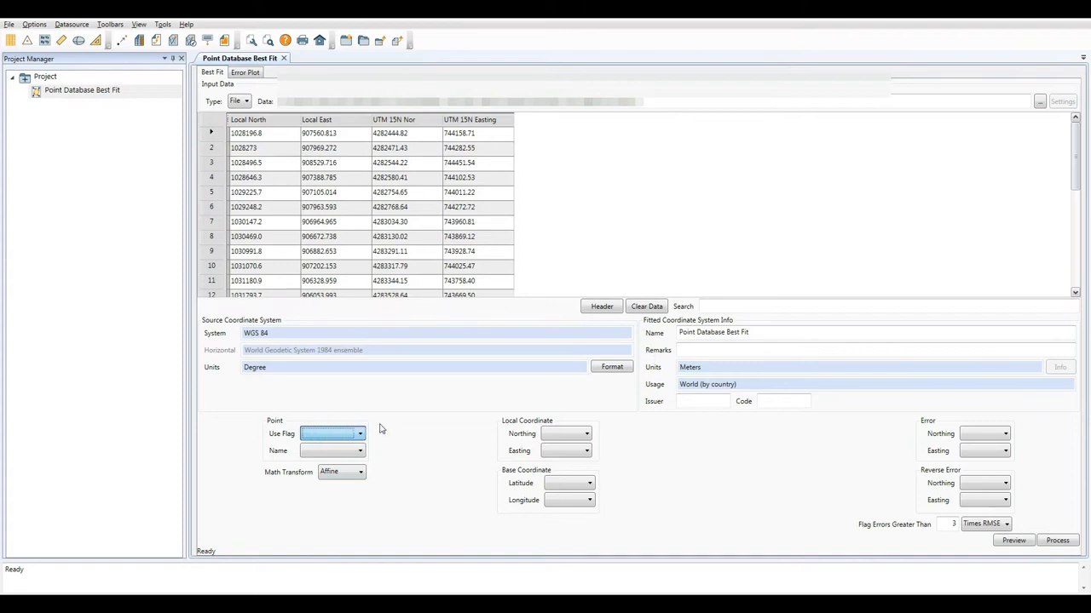
click(556, 420)
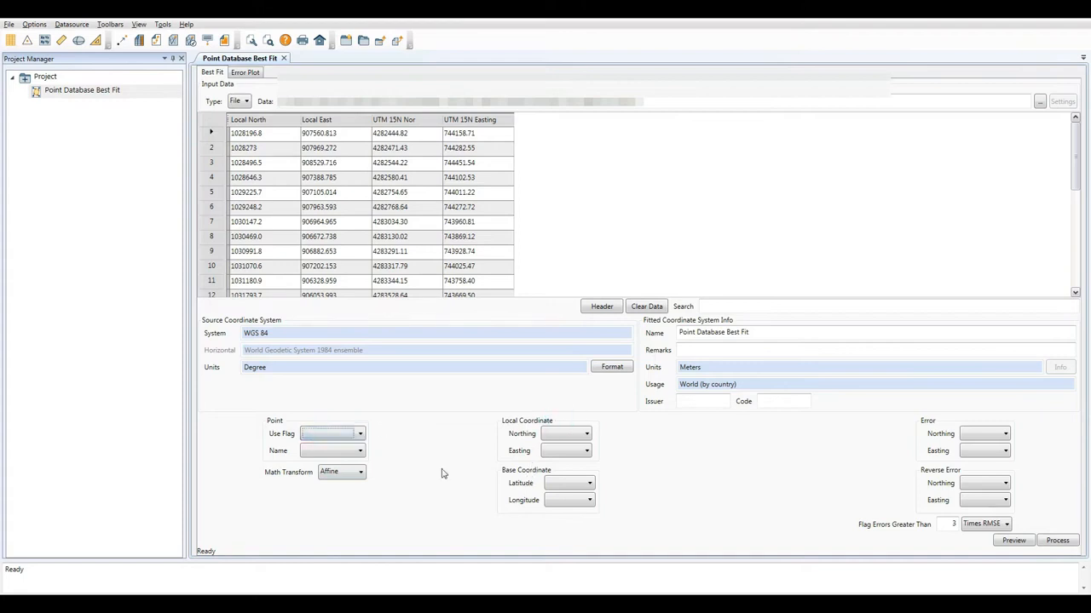
click(349, 477)
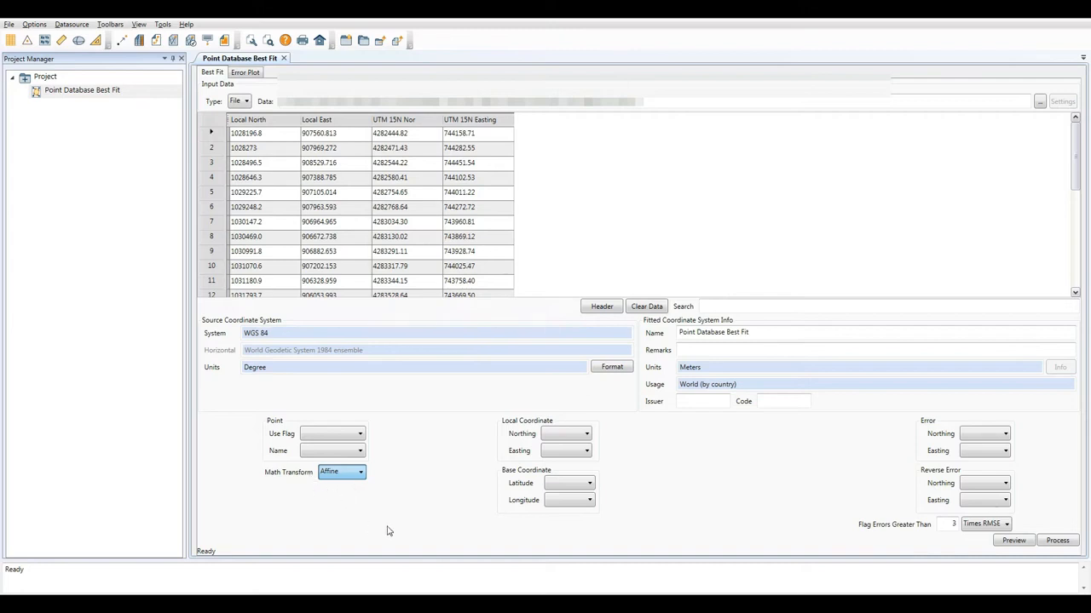
click(458, 509)
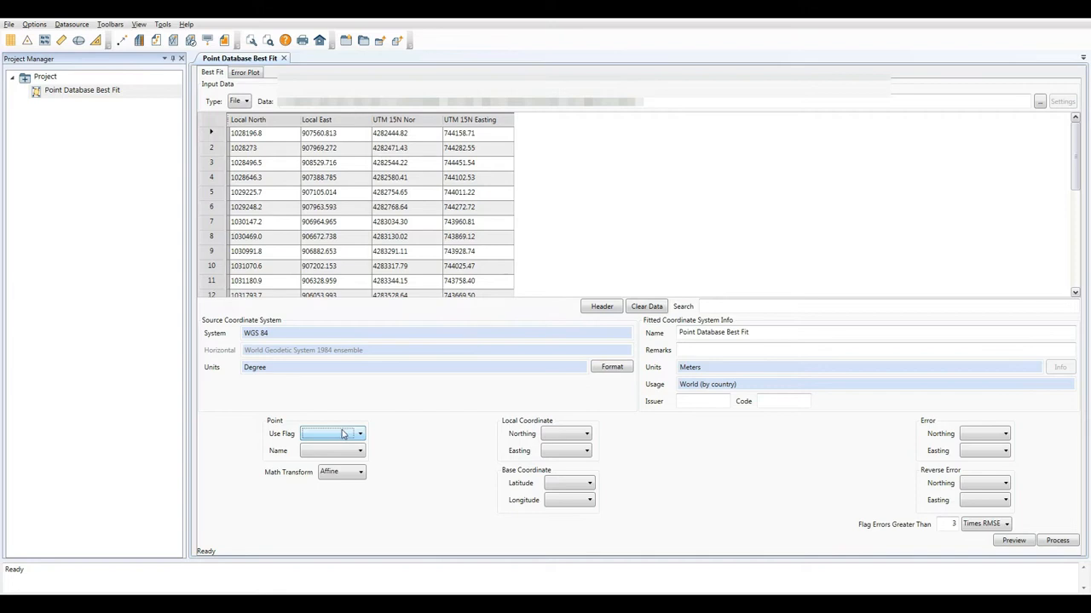
click(343, 434)
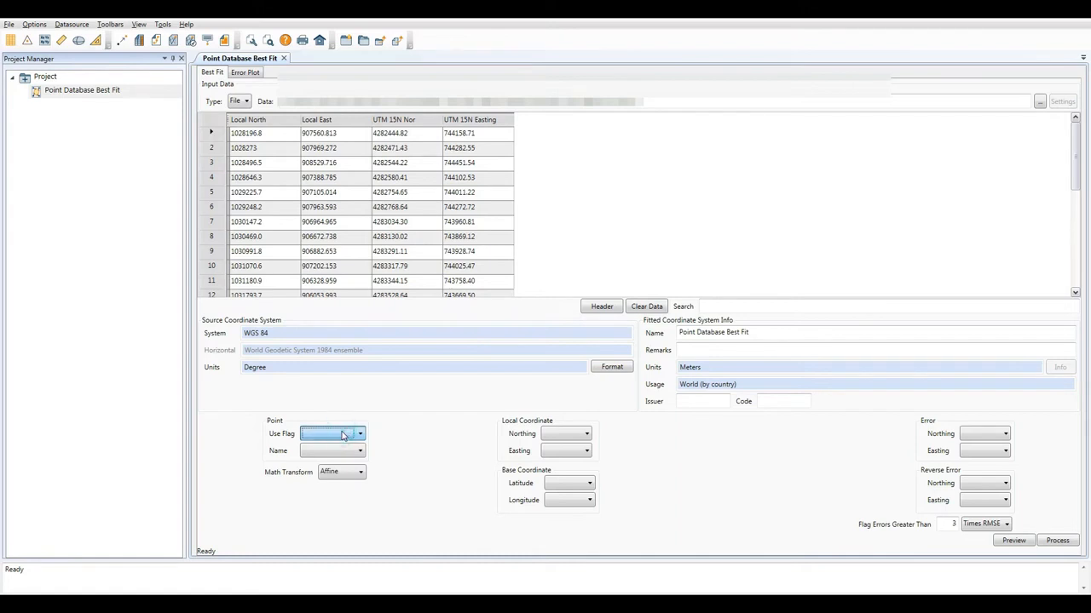
click(343, 434)
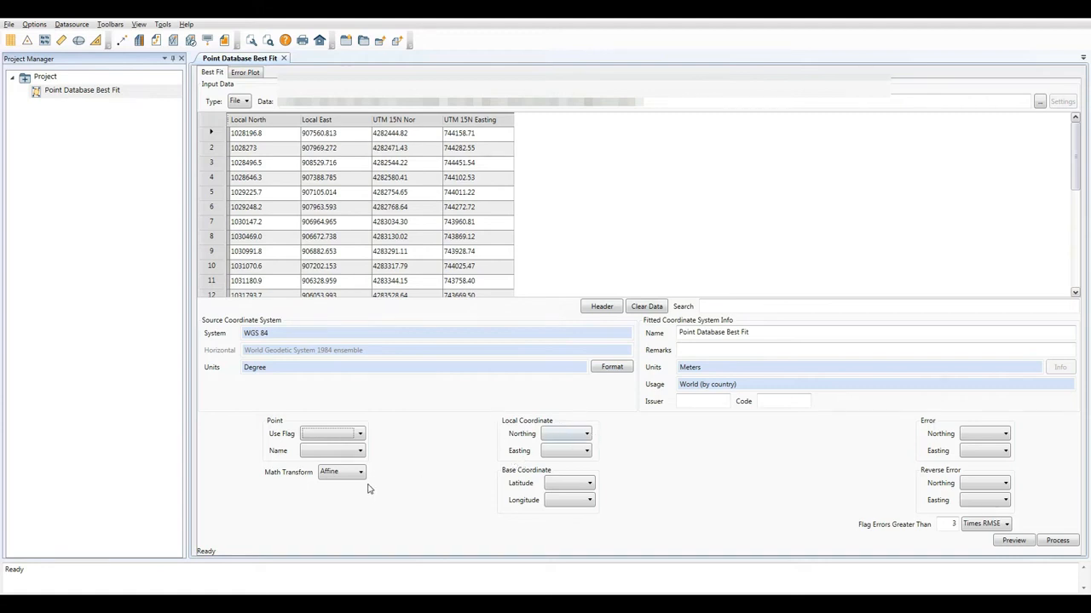
click(358, 436)
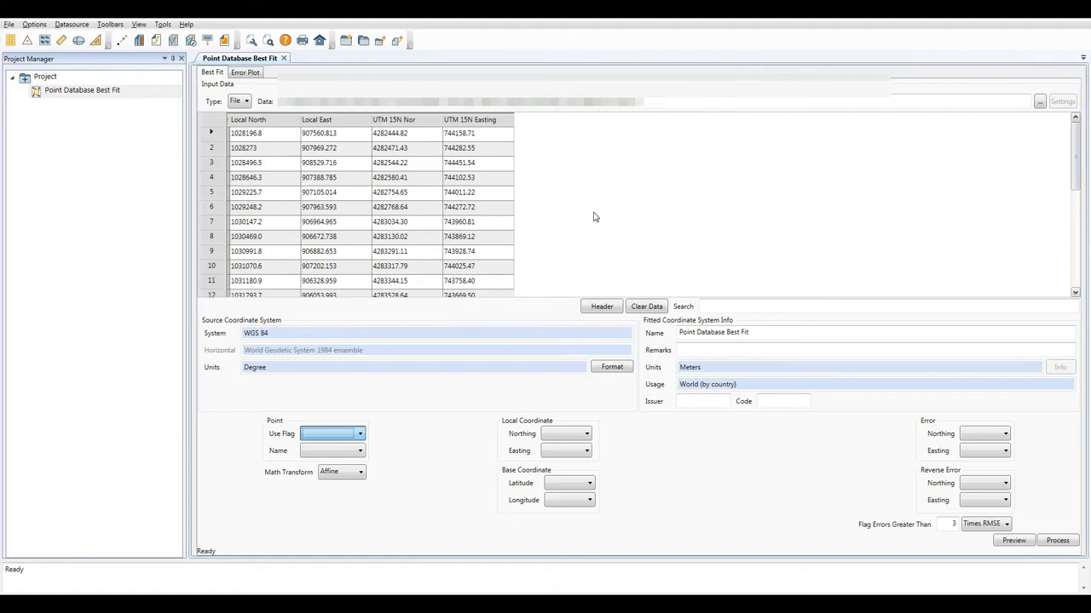
click(407, 441)
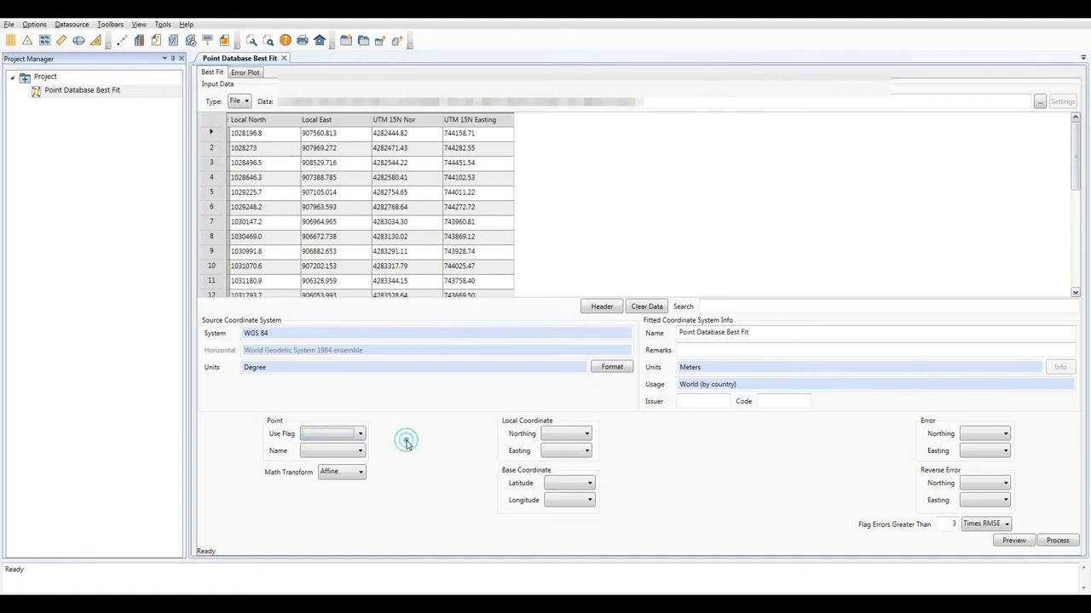
Step: Assign the Local North column to the local coordinate northing and the Local East column to its easting
click(552, 434)
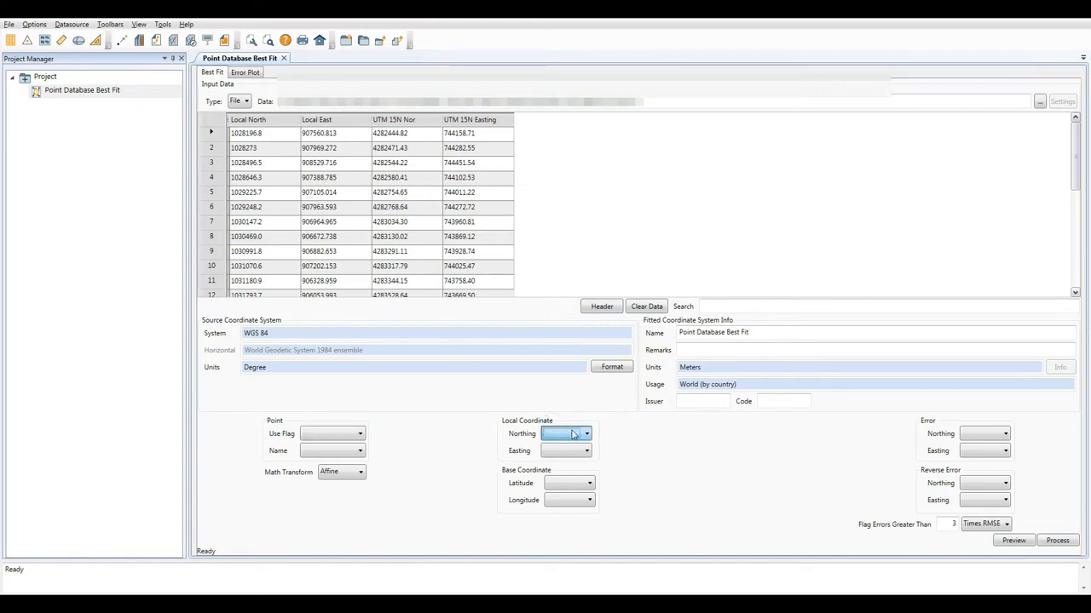
click(623, 438)
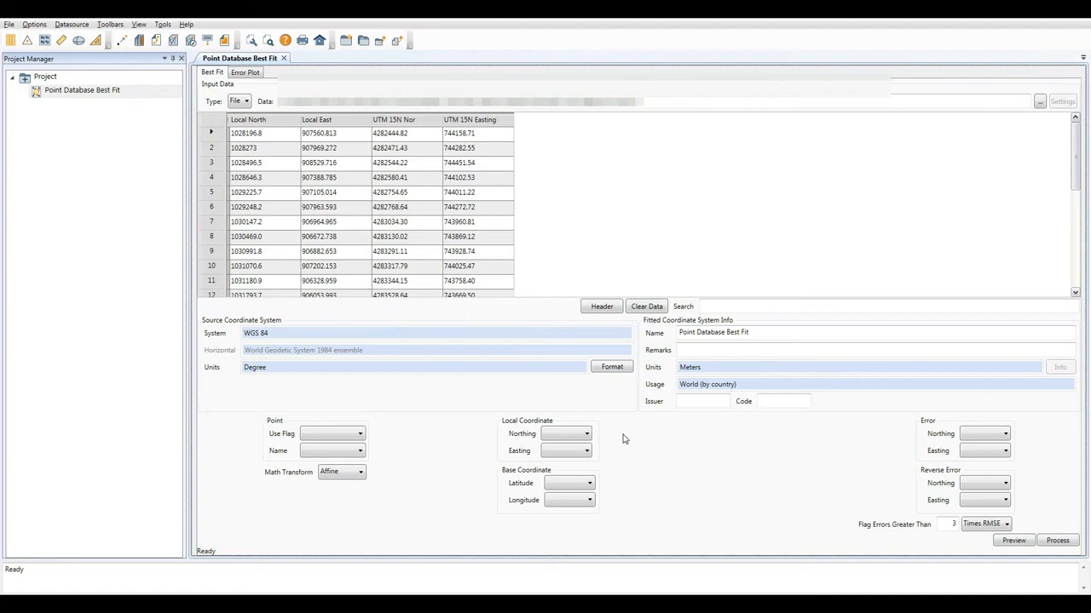
click(562, 436)
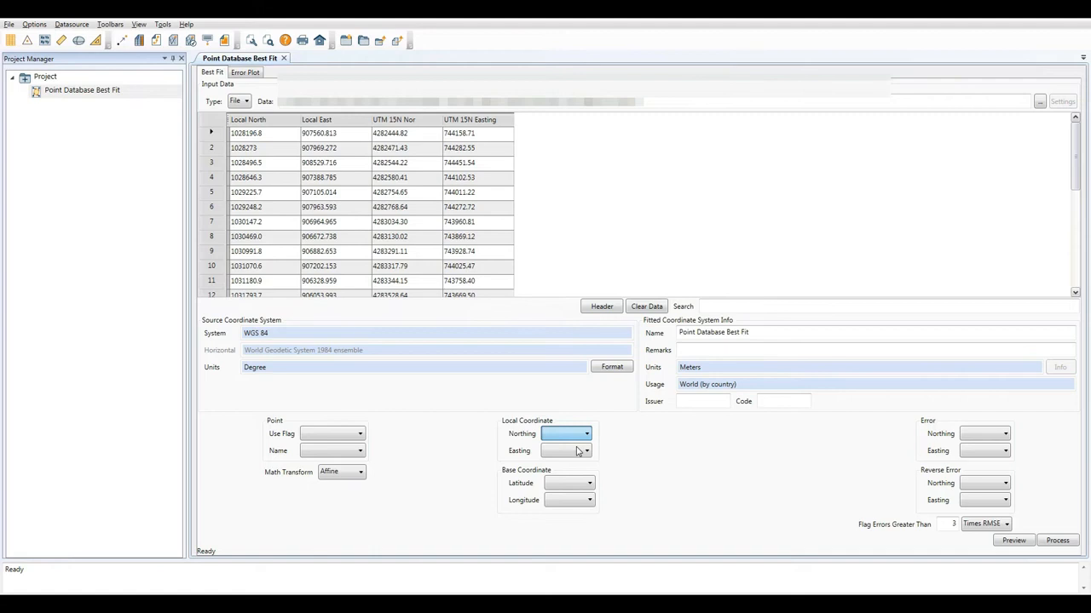
click(578, 451)
click(571, 457)
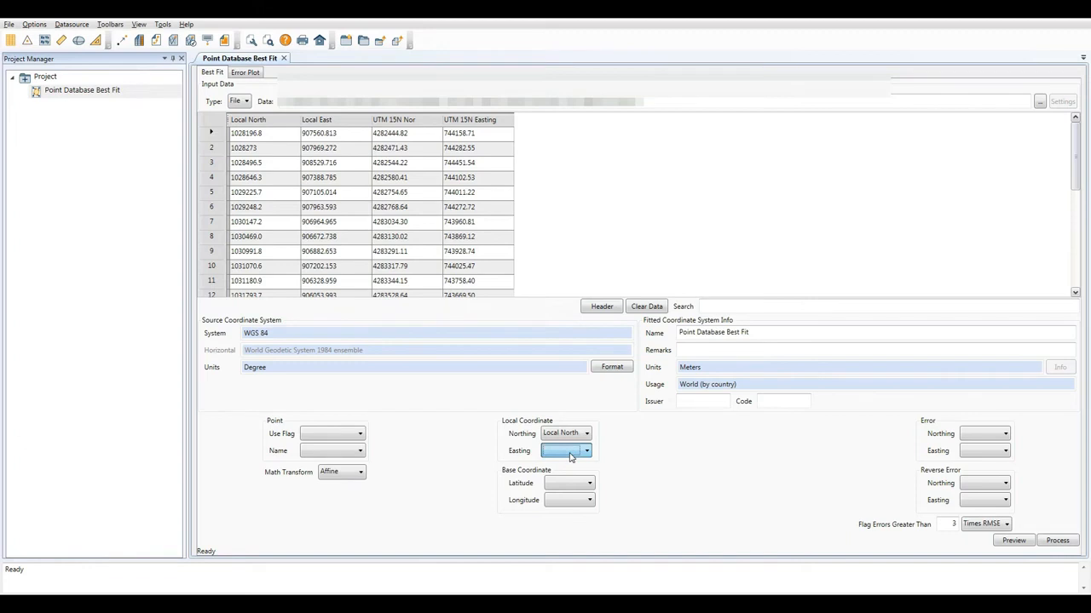
click(571, 458)
click(571, 475)
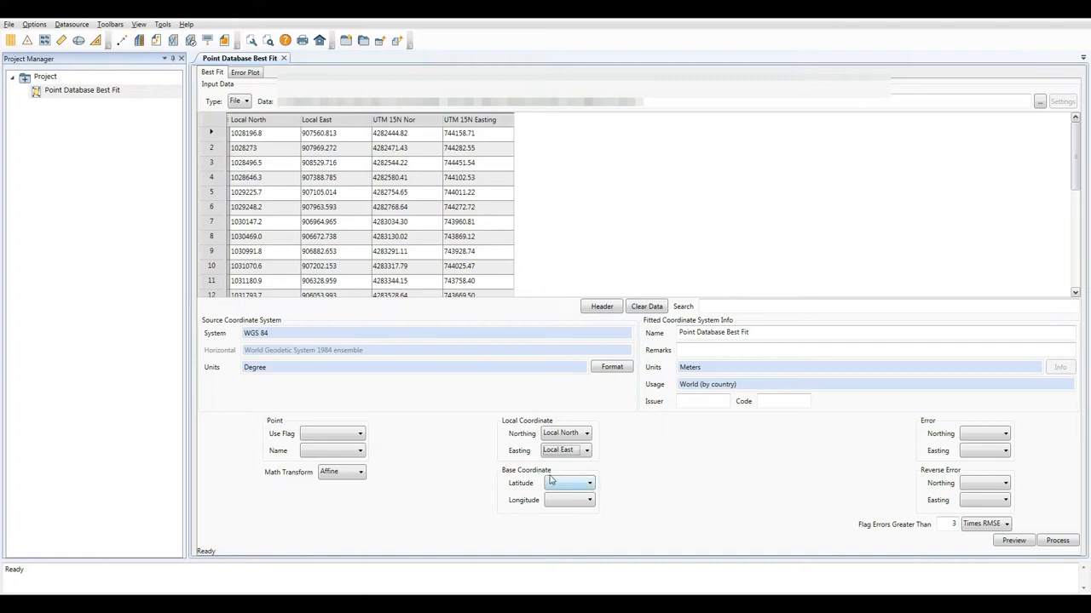
click(554, 484)
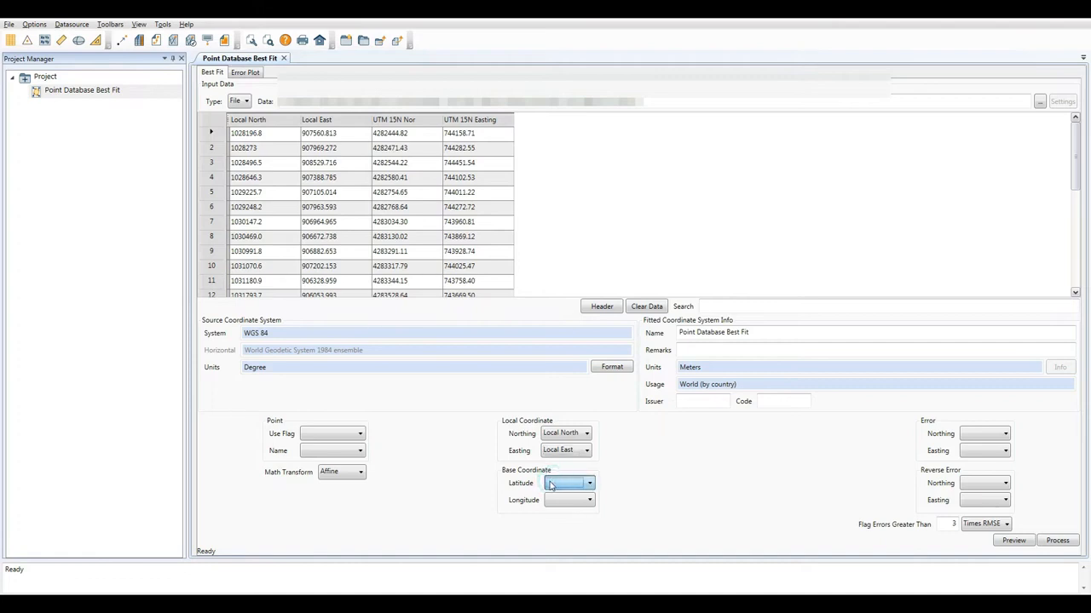
click(518, 485)
click(516, 504)
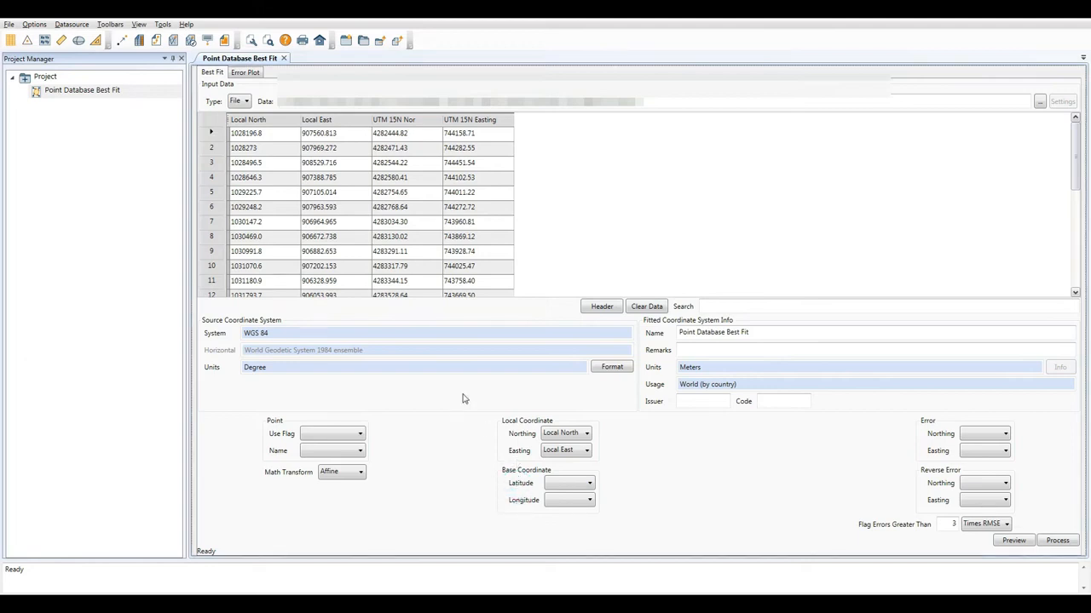
Step: Set the source coordinate system to WGS 84 / UTM zone 33N from the projected systems, without limiting by geographic area
click(389, 332)
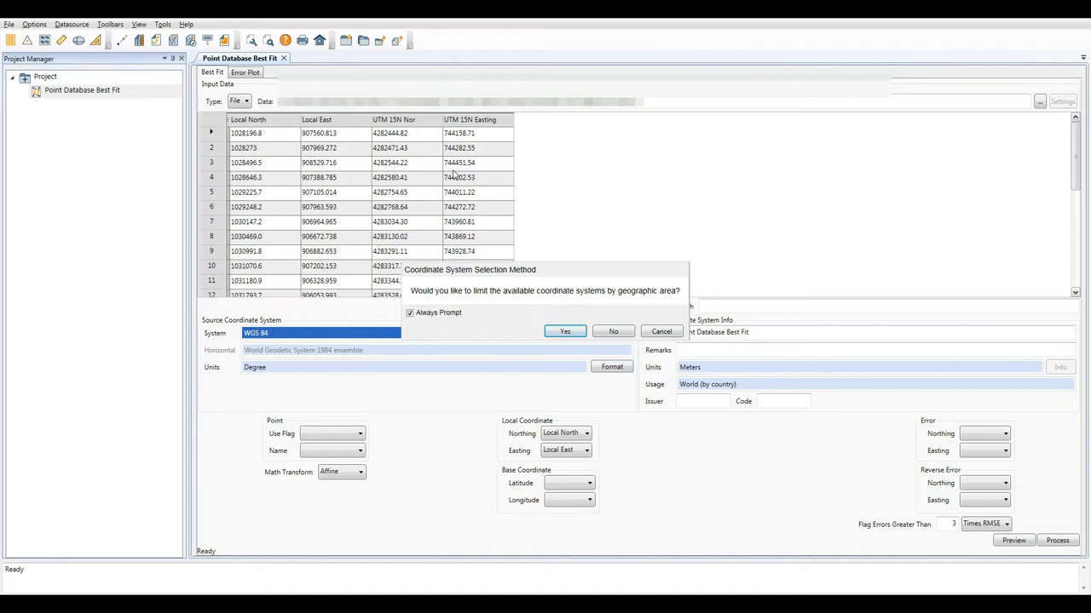
click(610, 330)
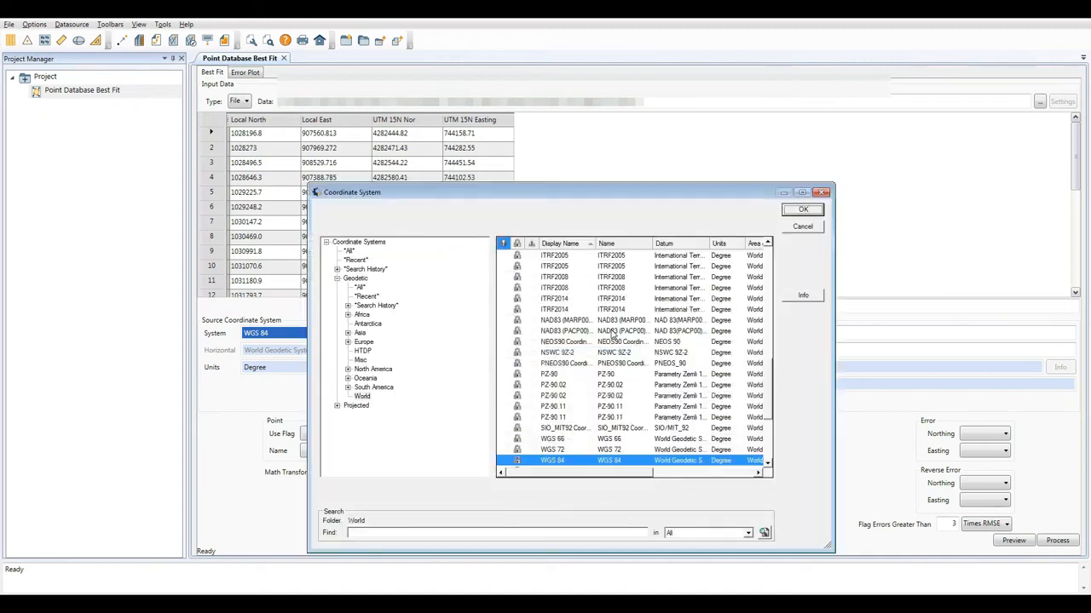
click(361, 406)
click(339, 406)
double_click(361, 461)
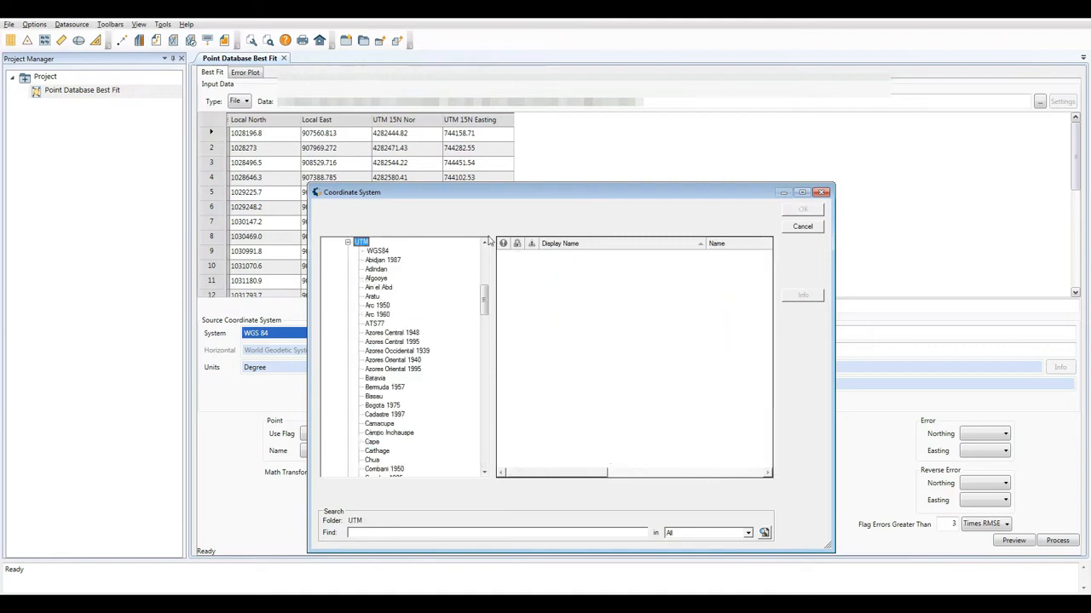
click(378, 251)
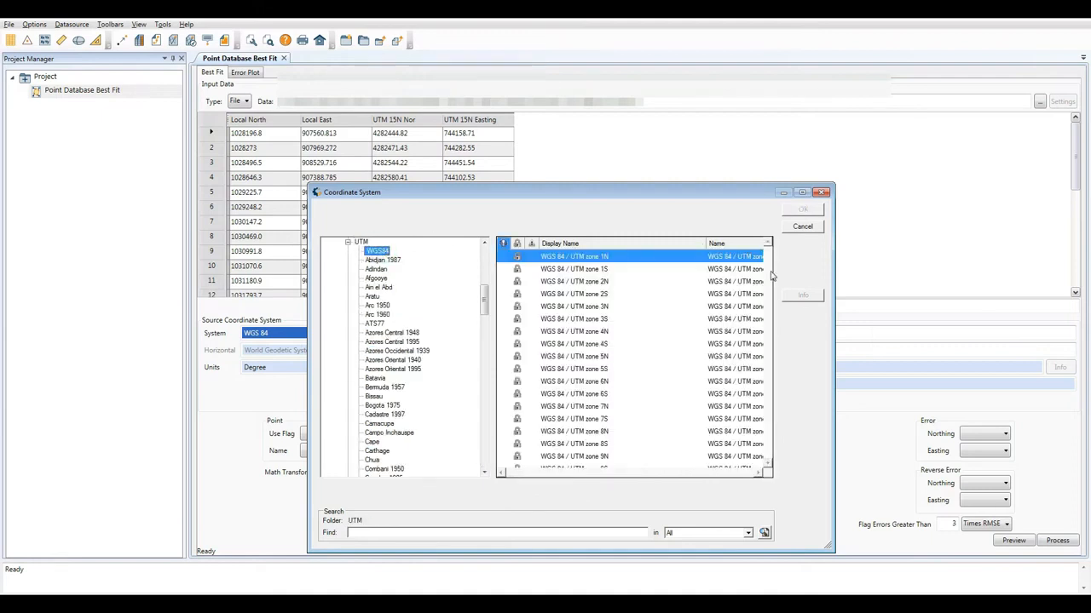
drag(770, 263, 773, 360)
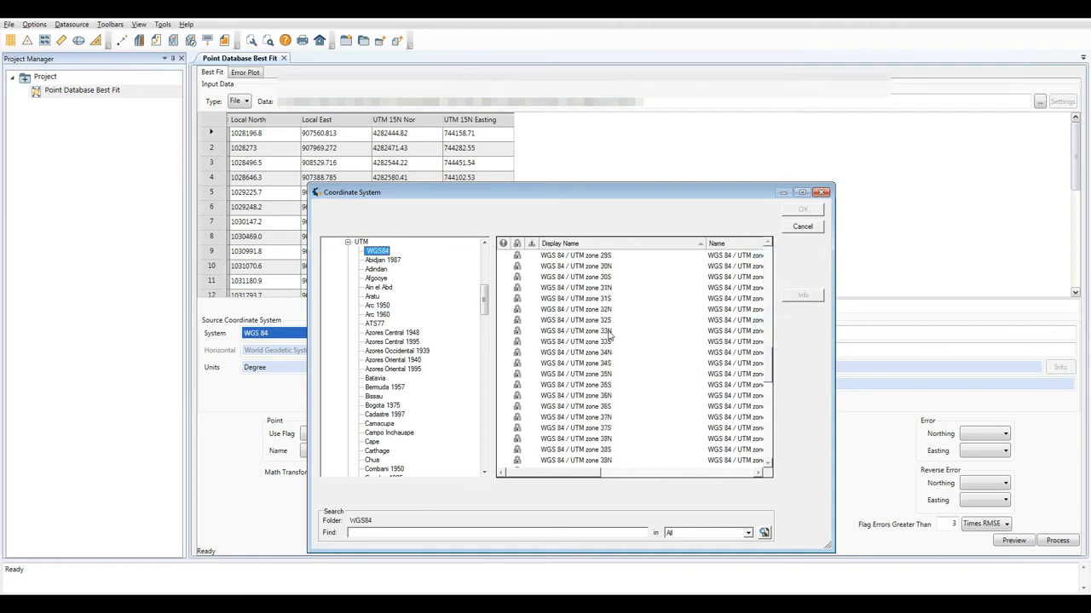
double_click(609, 333)
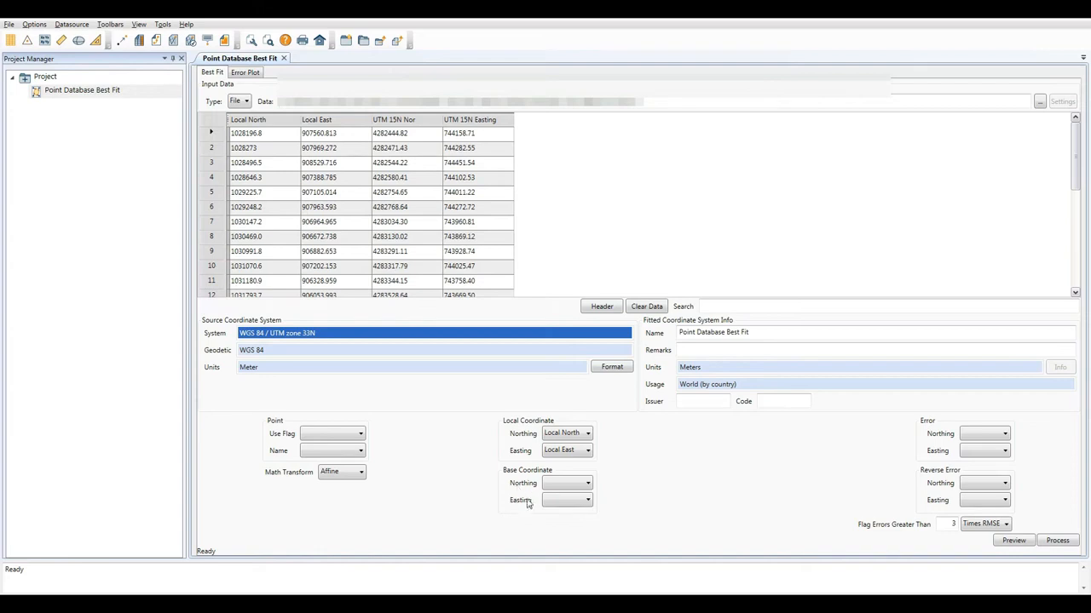
Step: Assign the UTM 15N northing and UTM 15N Easting columns to the base coordinate's northing and easting
click(558, 483)
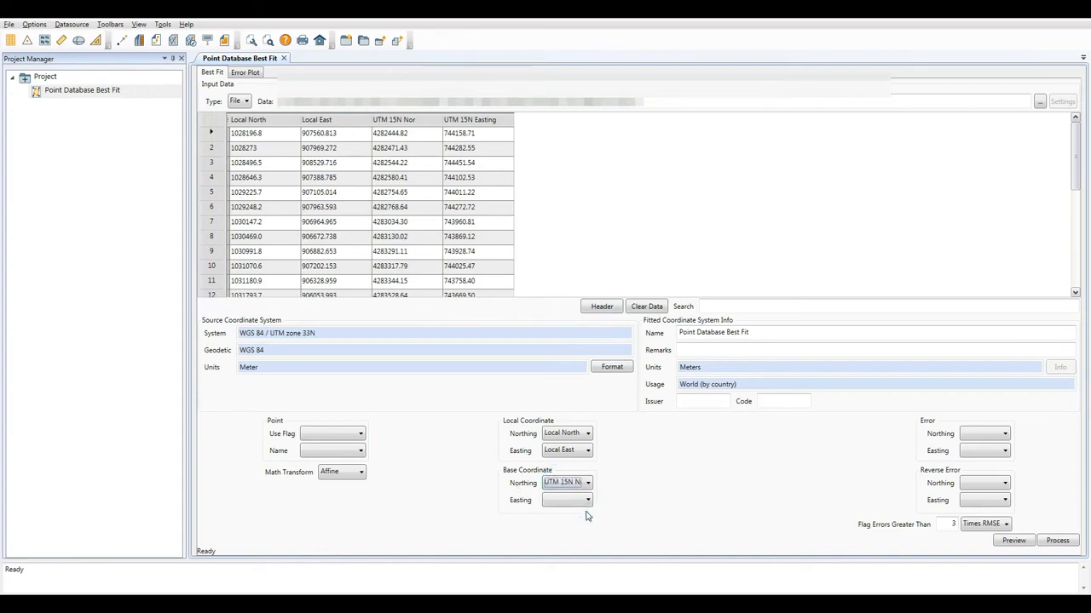
click(585, 503)
click(587, 525)
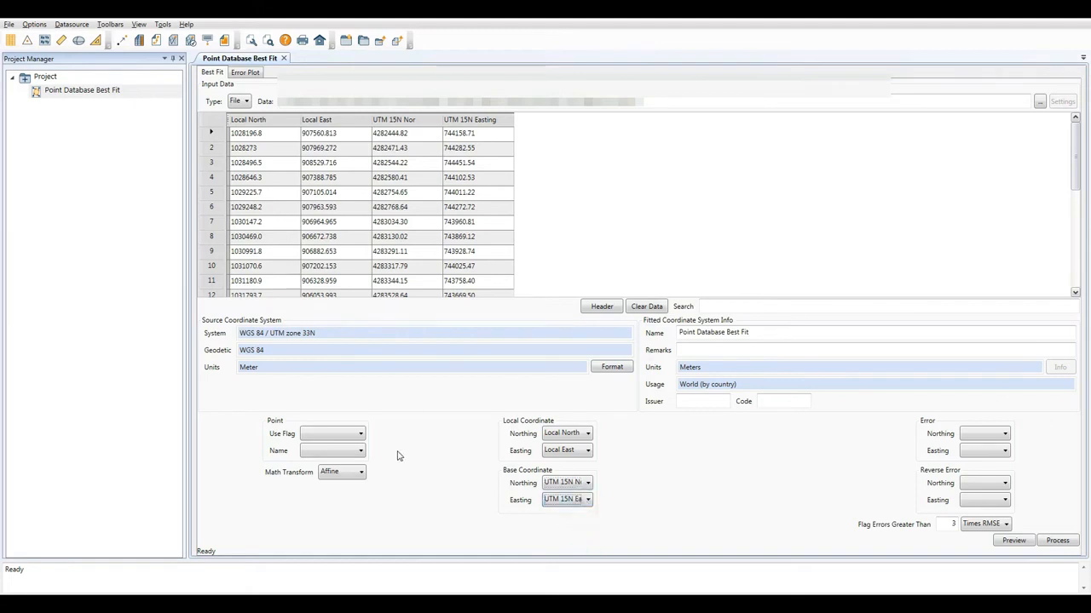
Step: Create a new column named Point Flag for the points' Use Flag and check it in the data table
click(351, 437)
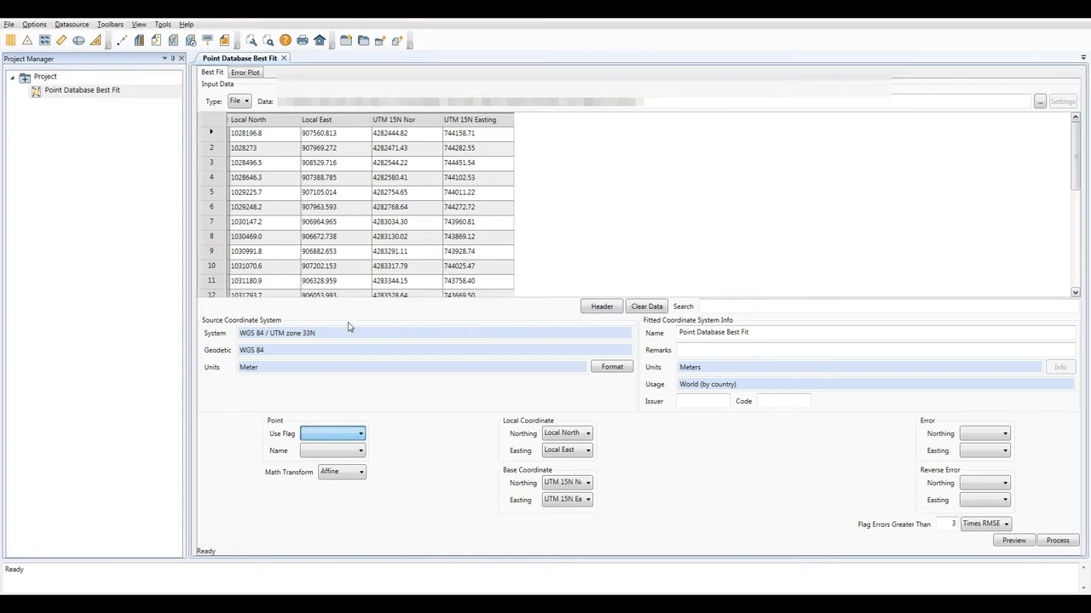
click(337, 473)
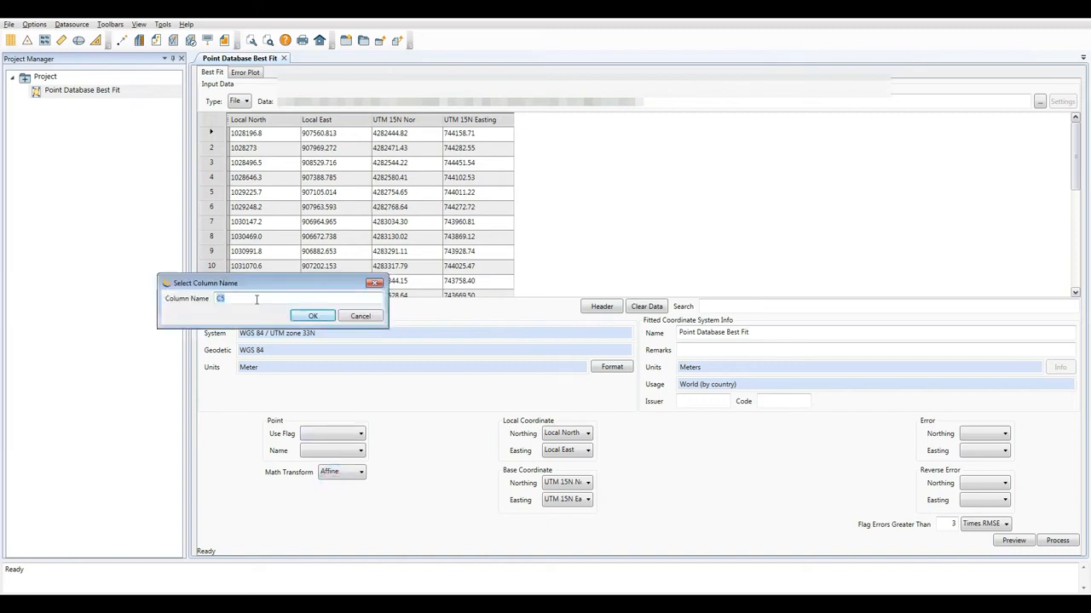
text(Point Flag)
click(307, 316)
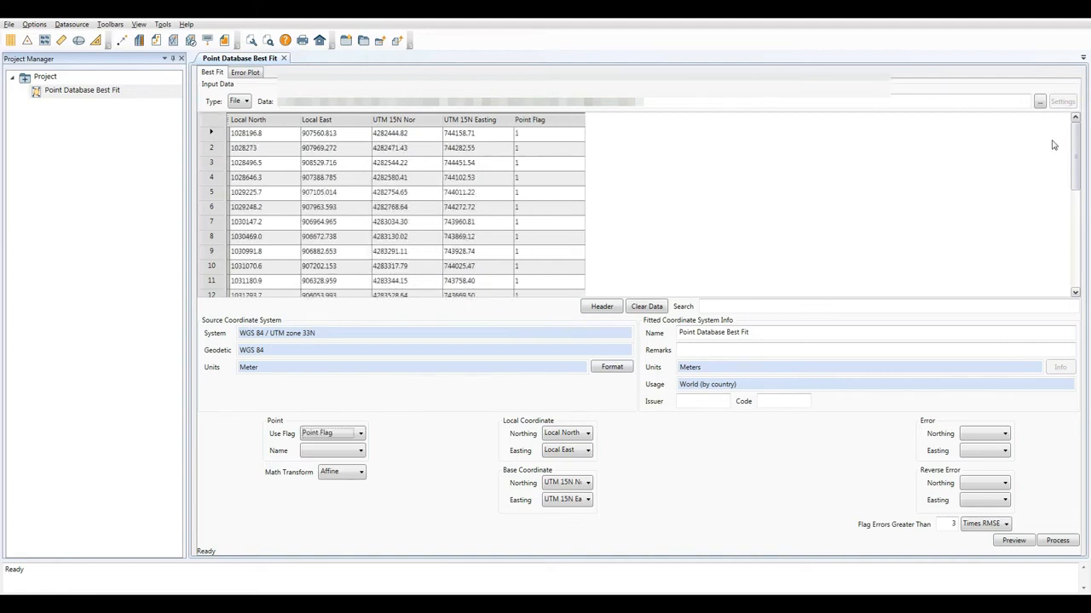
drag(1081, 155, 846, 136)
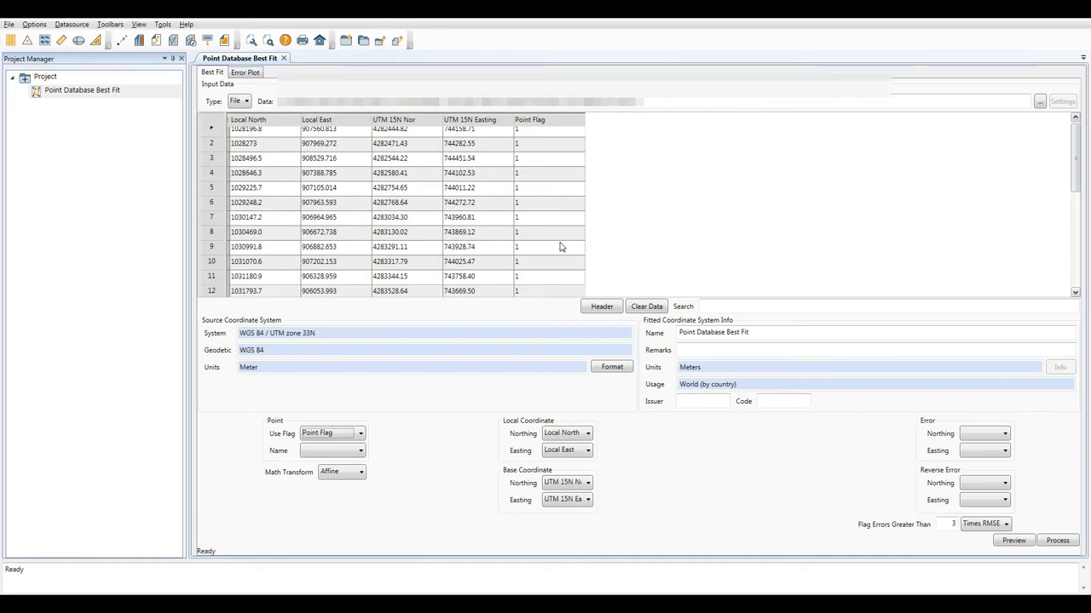
Step: Create new columns EN and EE for the northing and easting errors
click(1003, 433)
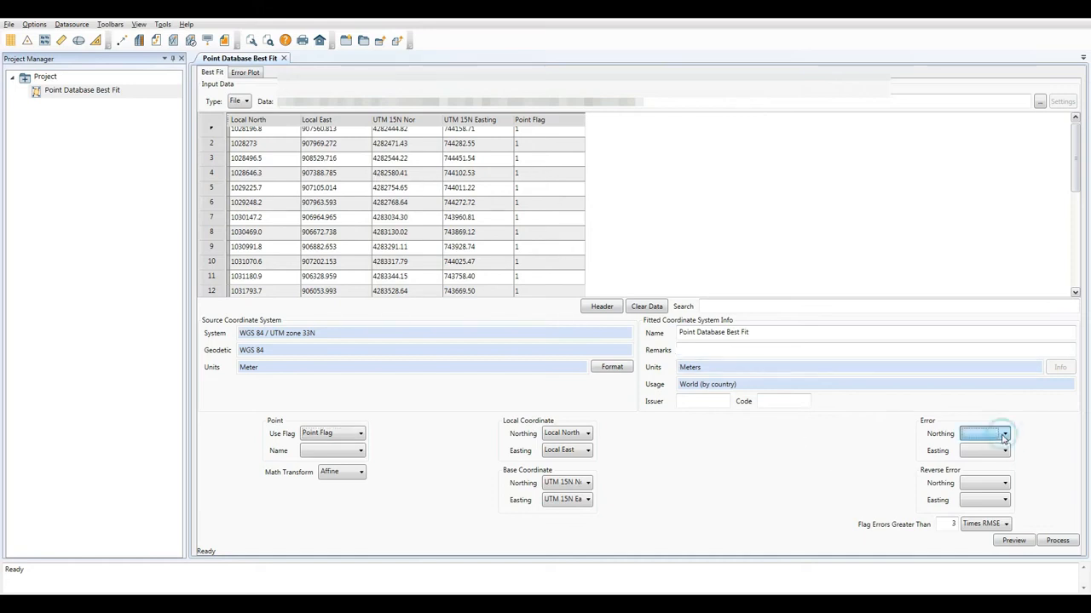
click(979, 491)
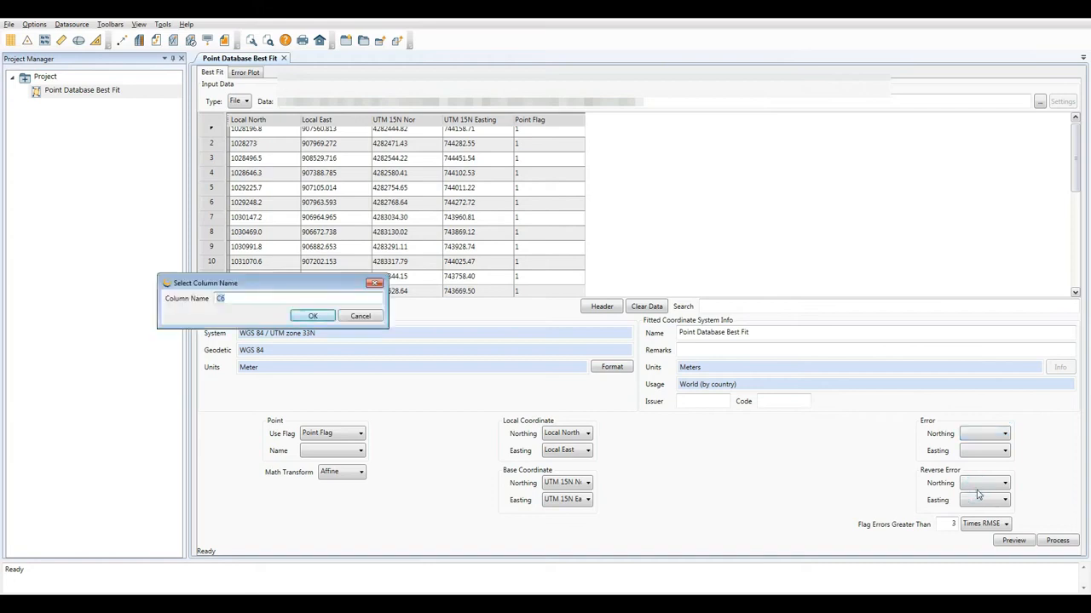
text(EN)
click(312, 316)
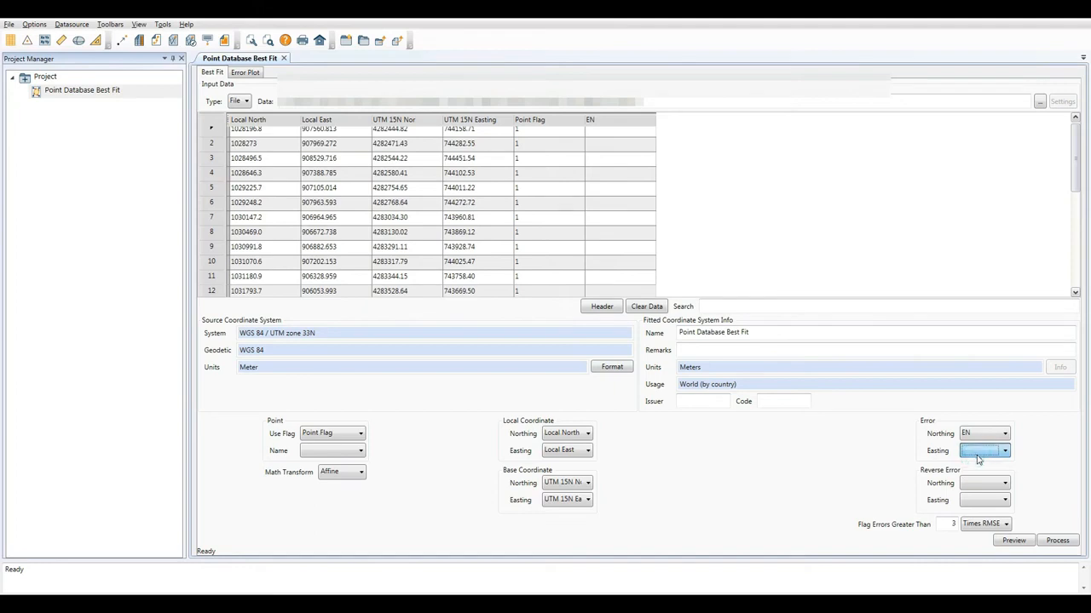
key(e)
key(Down)
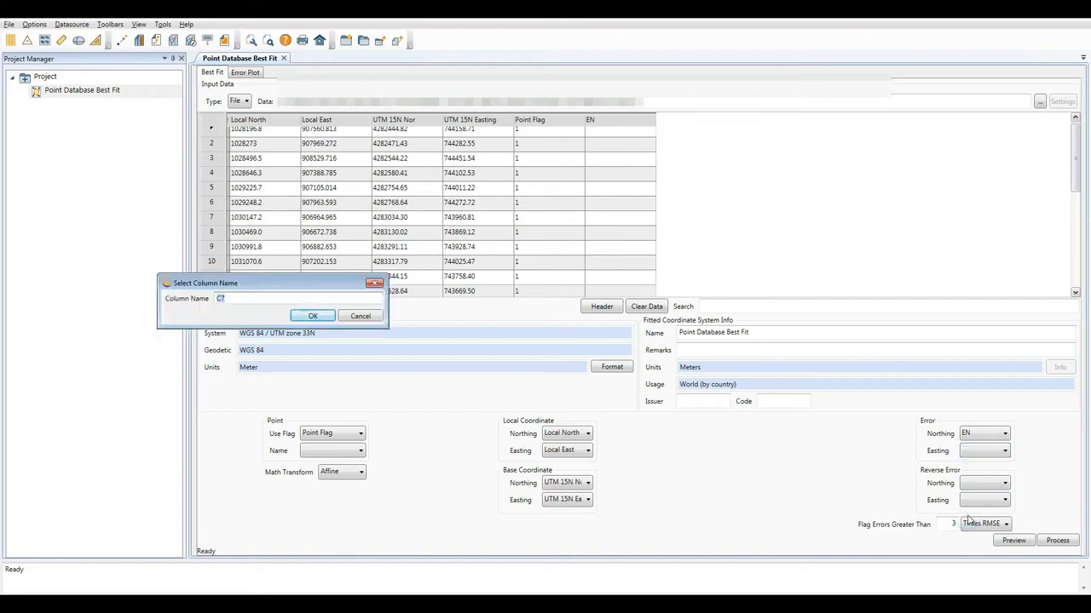
text(EE)
click(328, 320)
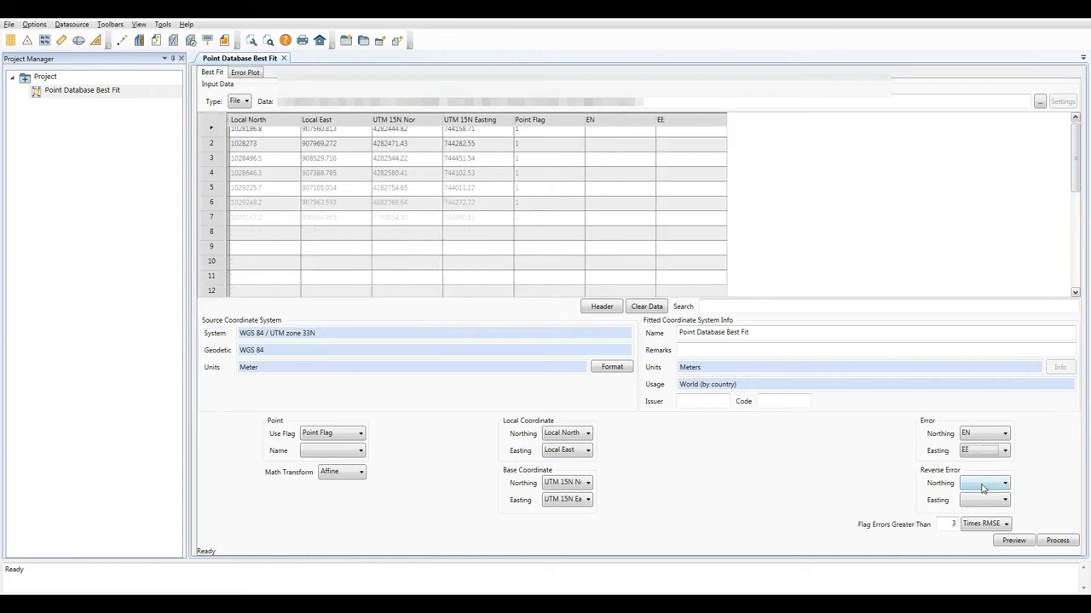
Step: Create new columns RN and RE for the reverse northing and easting errors
click(982, 486)
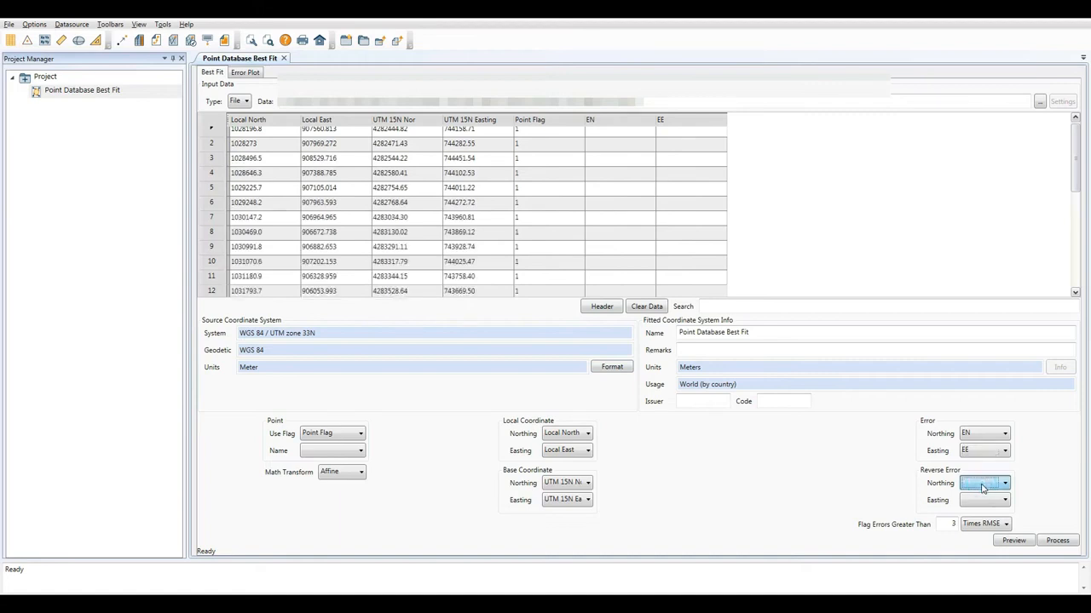
click(970, 560)
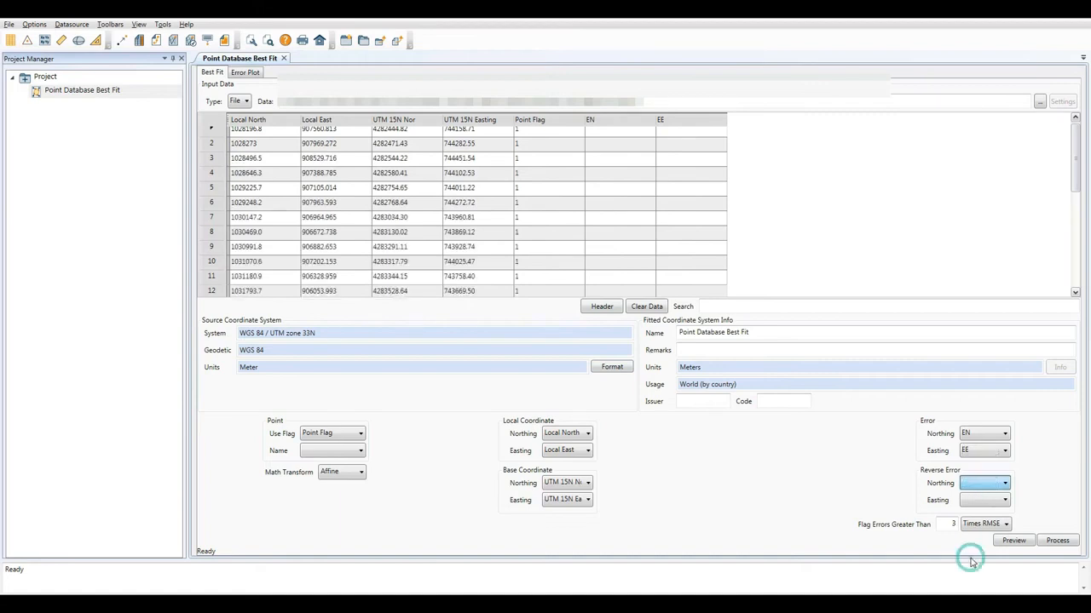
text(RE)
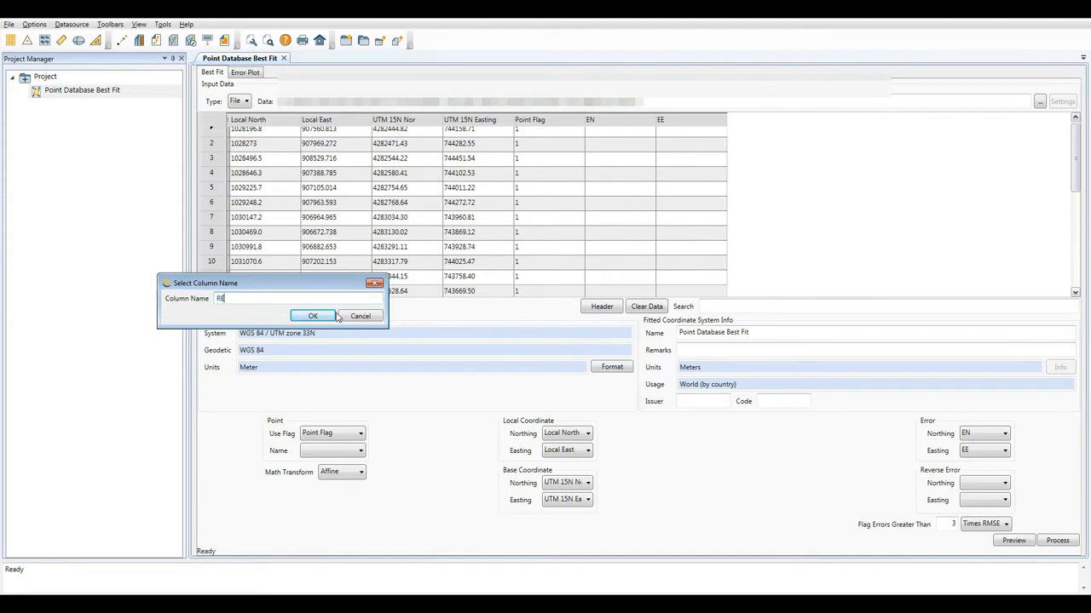
key(BackSpace)
text(N)
click(327, 321)
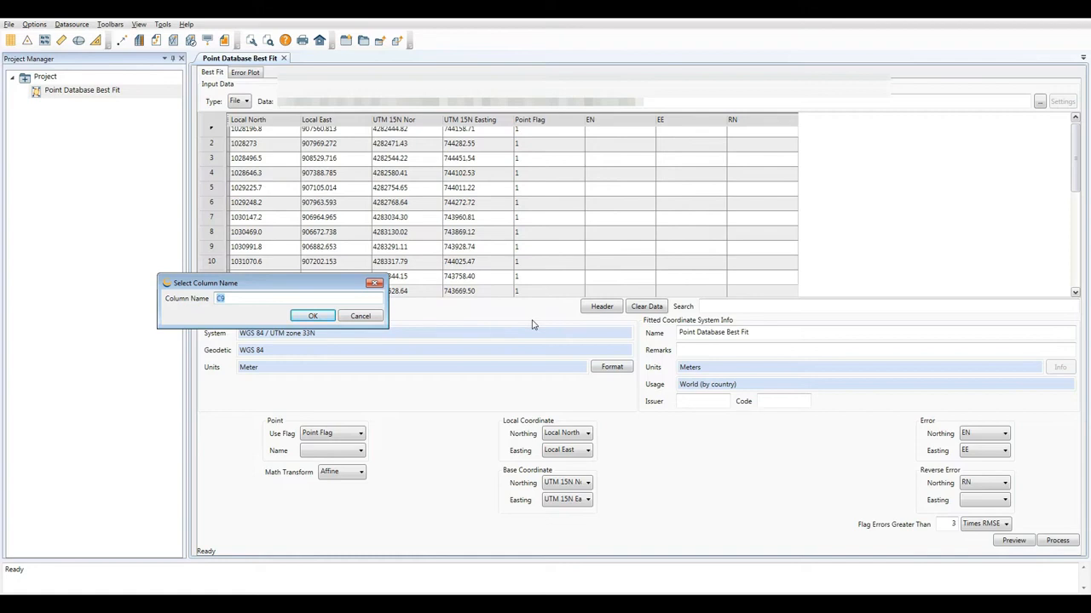
text(RE)
click(311, 316)
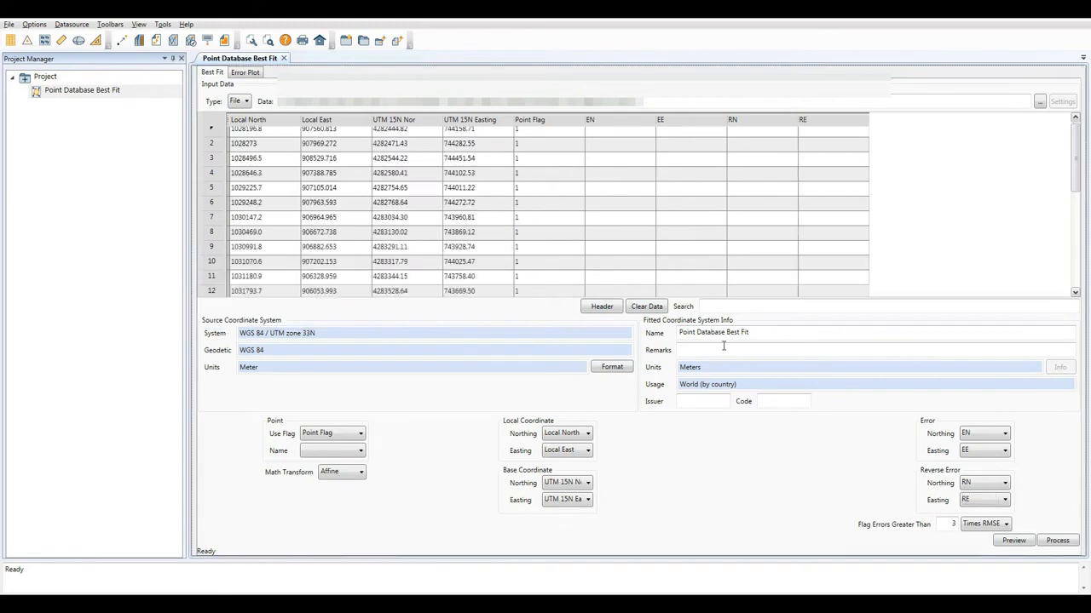
Step: Name the fitted coordinate system "Best Fit Coordinat System" and enter "Reamark" as its remarks
drag(753, 332, 678, 332)
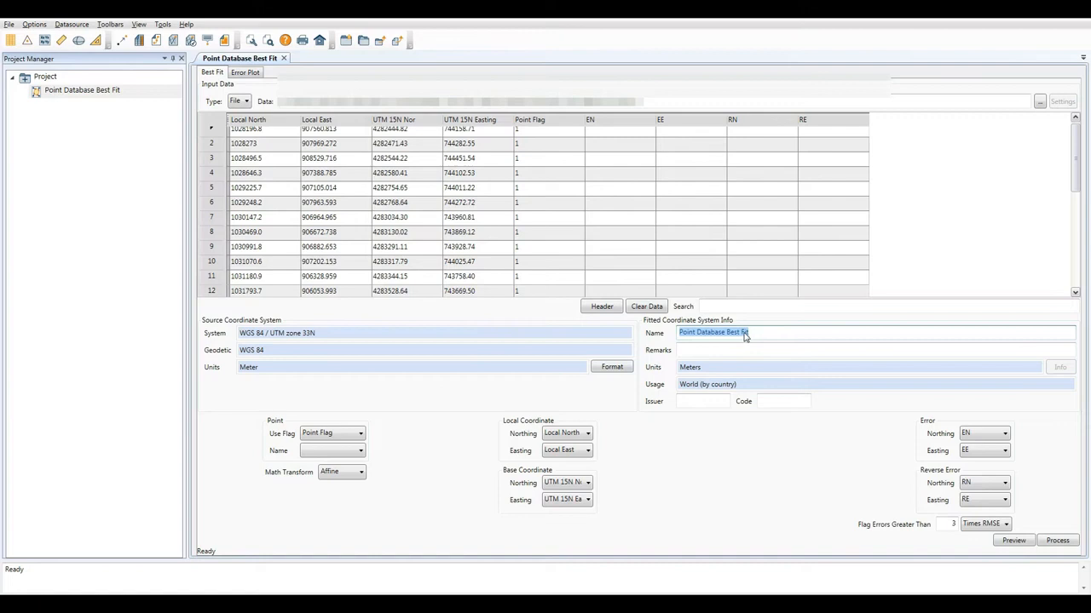
text(Best Fit Coordinat System)
key(BackSpace)
key(BackSpace)
key(BackSpace)
text(System)
click(748, 345)
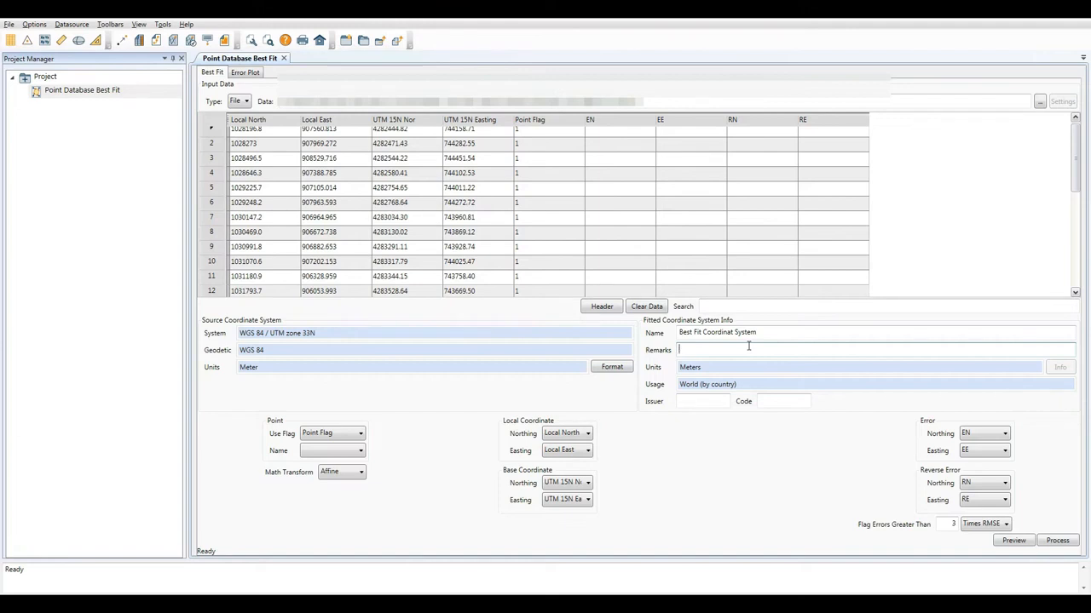
text(Reamark)
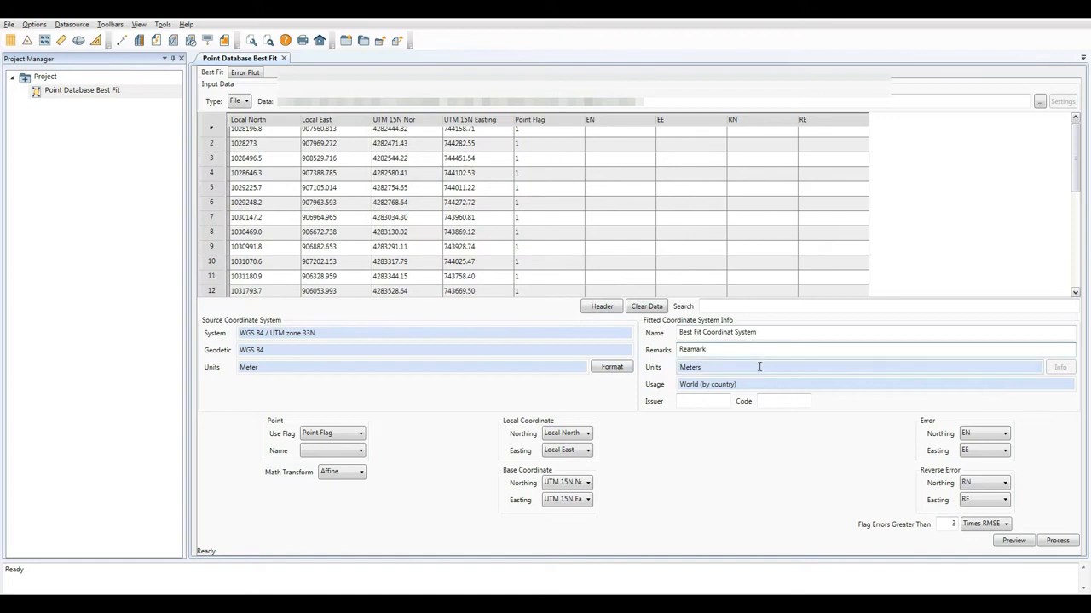
Step: Look through the list of linear units available for the fitted coordinate system and leave it without choosing one
click(750, 367)
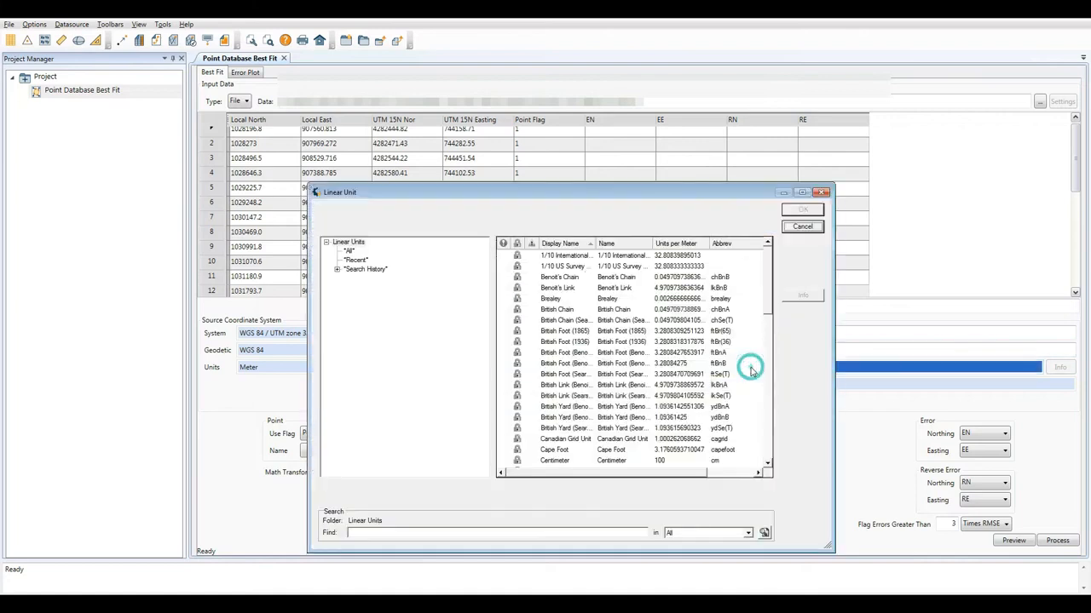
drag(770, 273, 773, 320)
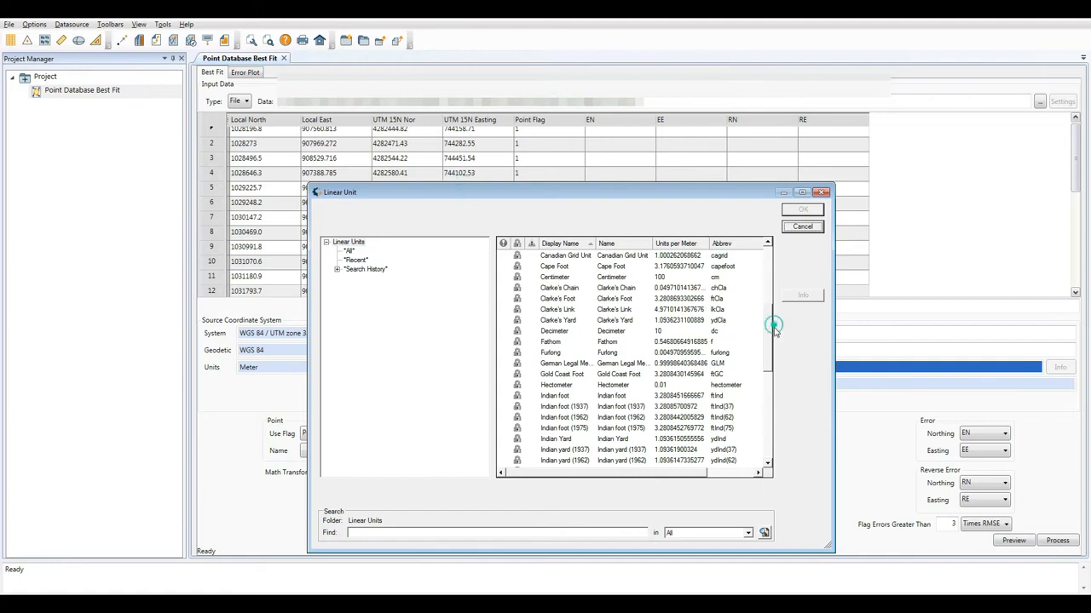
drag(770, 341, 774, 288)
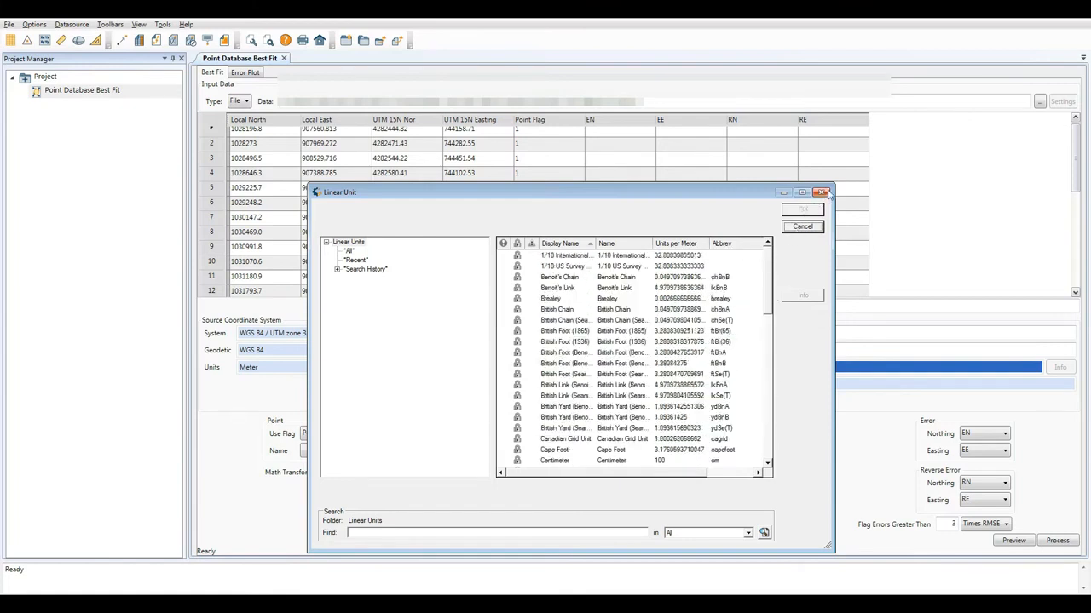
click(822, 192)
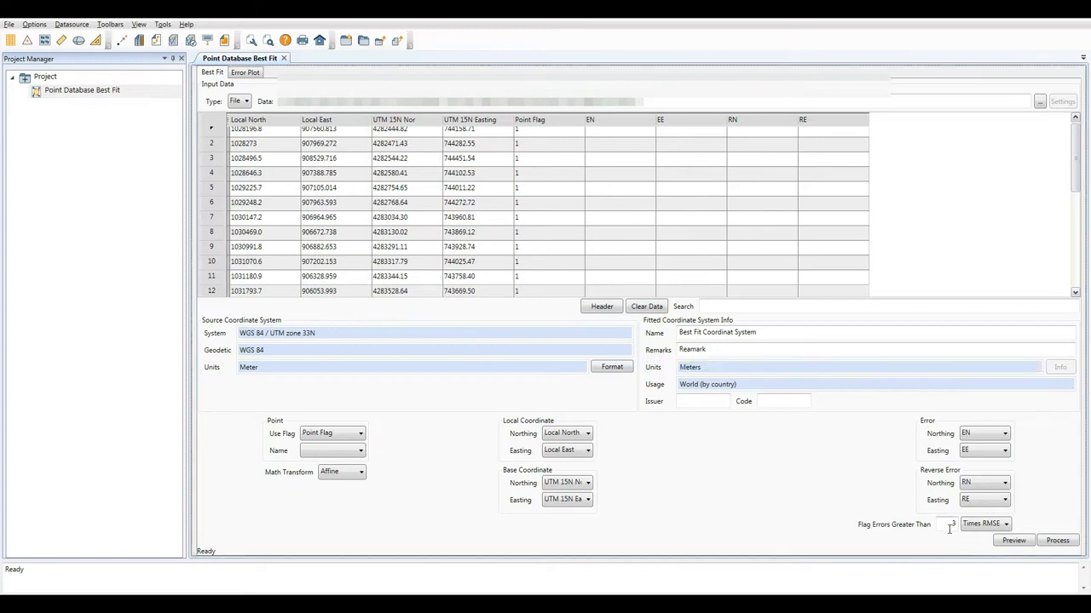
Step: Preview the best fit with errors greater than 3 Times RMSE flagged and review the error columns in the data table
click(947, 527)
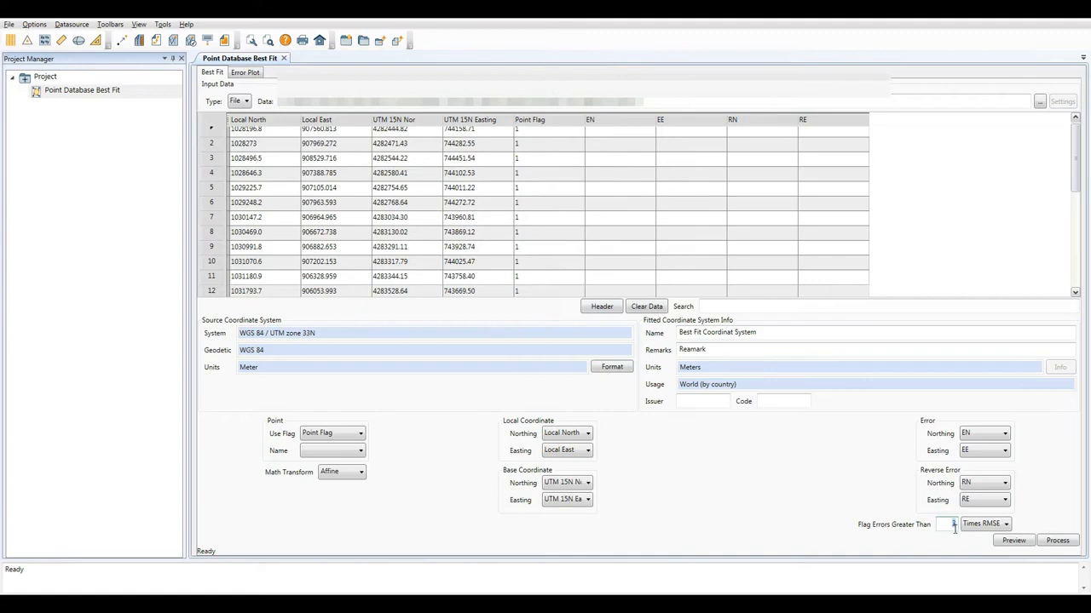
drag(954, 527, 965, 530)
click(952, 529)
click(1005, 541)
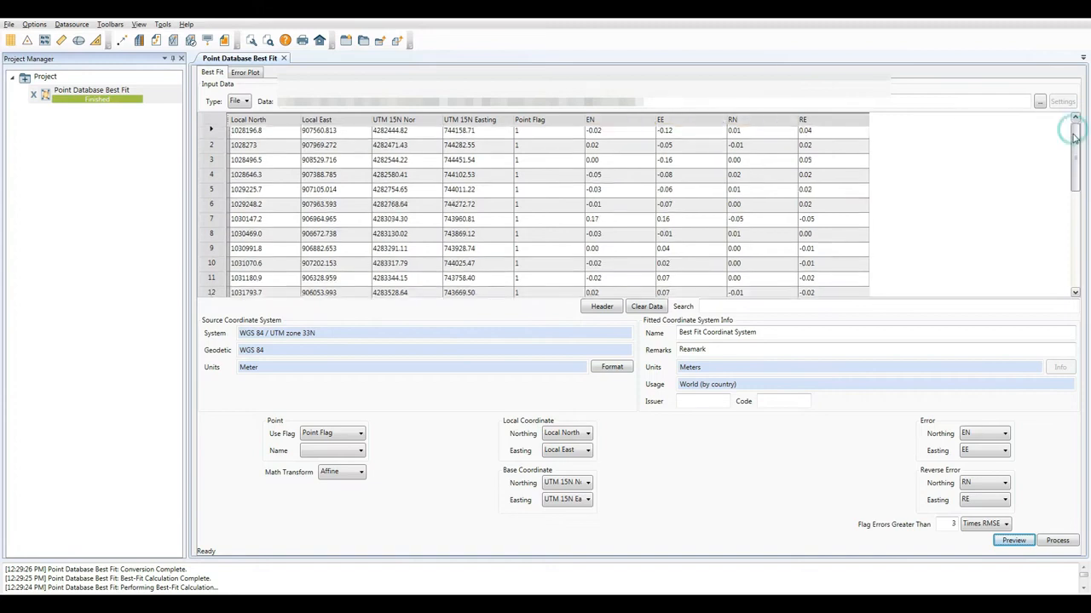
scroll(1075, 141, down, 1)
drag(1080, 177, 1077, 209)
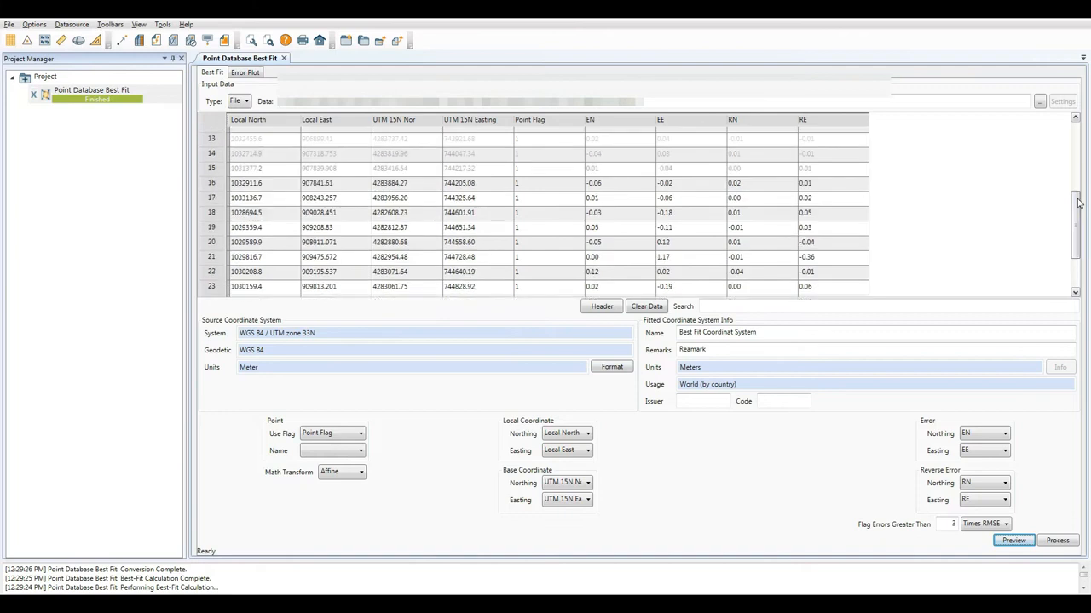
Step: Open the error plot and select the red point flagged as a large error in the forward plot
click(255, 73)
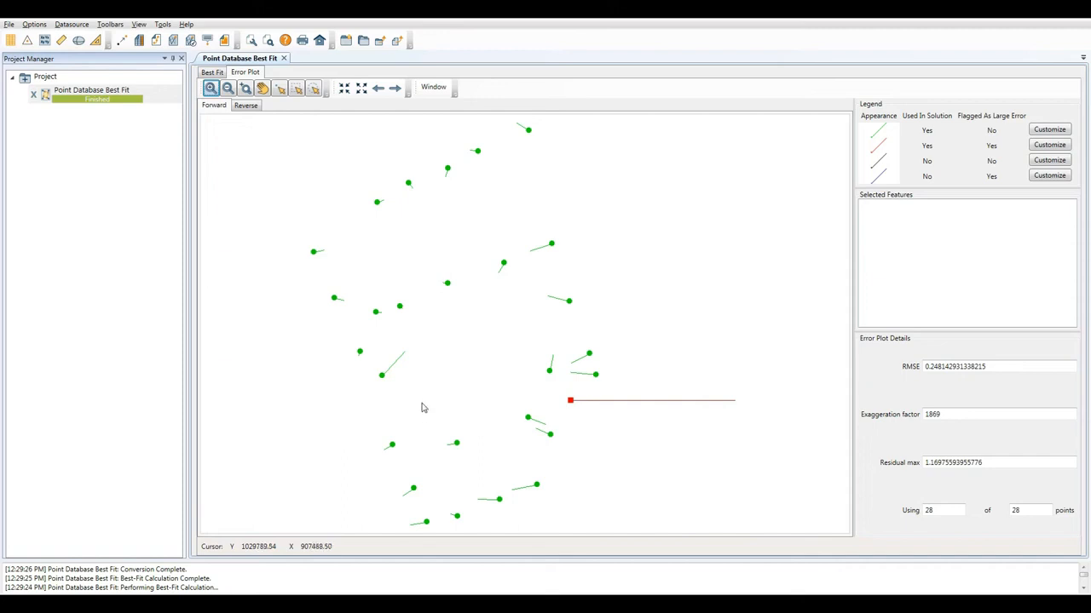
click(396, 259)
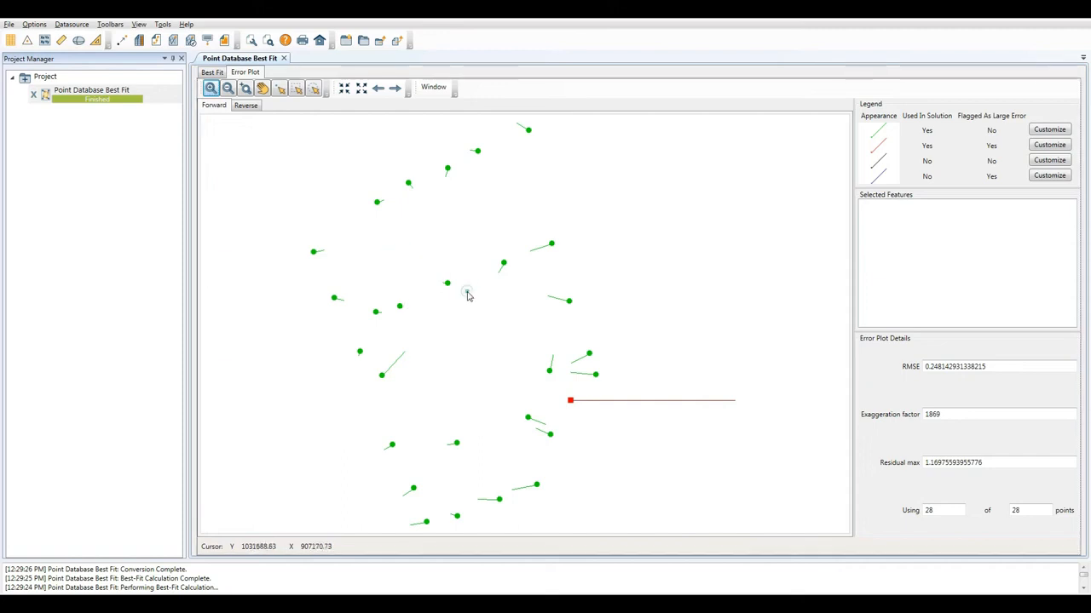
click(622, 421)
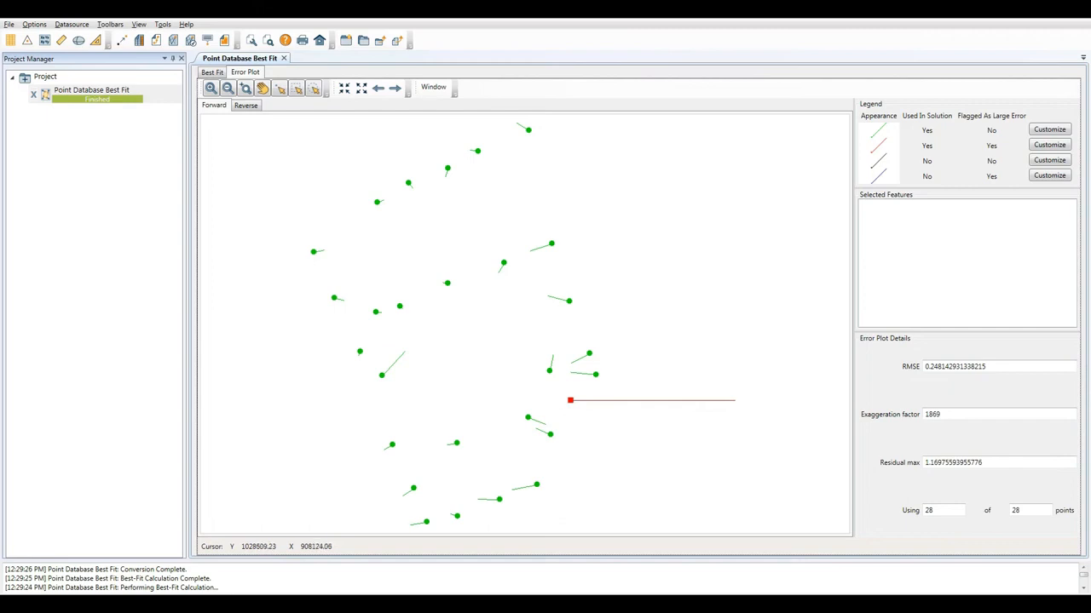
click(363, 295)
click(281, 89)
click(571, 401)
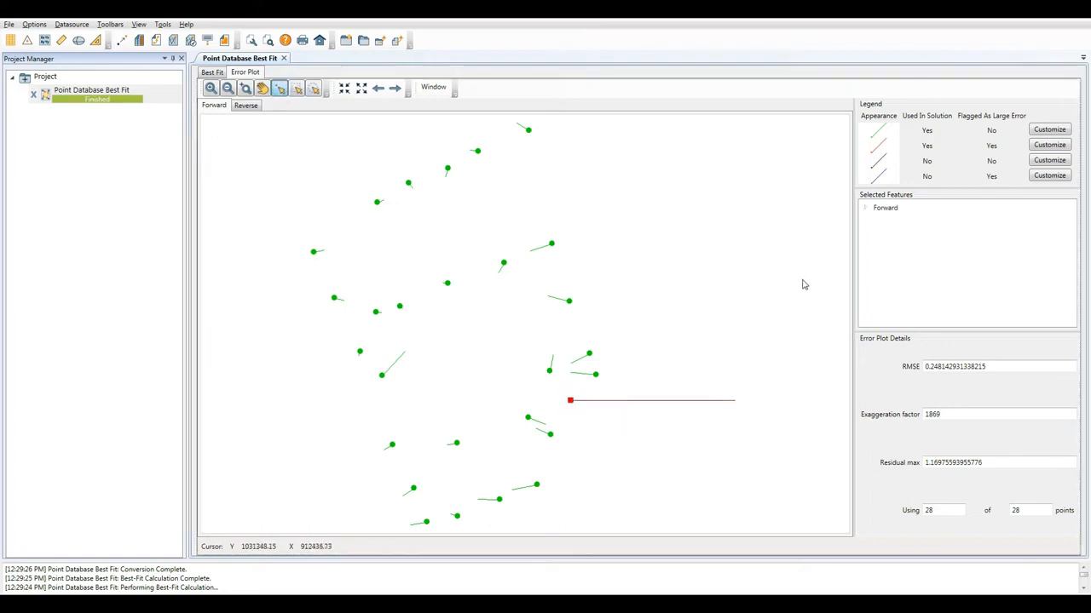
Step: Expand the selected point R21 in the selected features and inspect its attributes down to the EE easting error
click(864, 208)
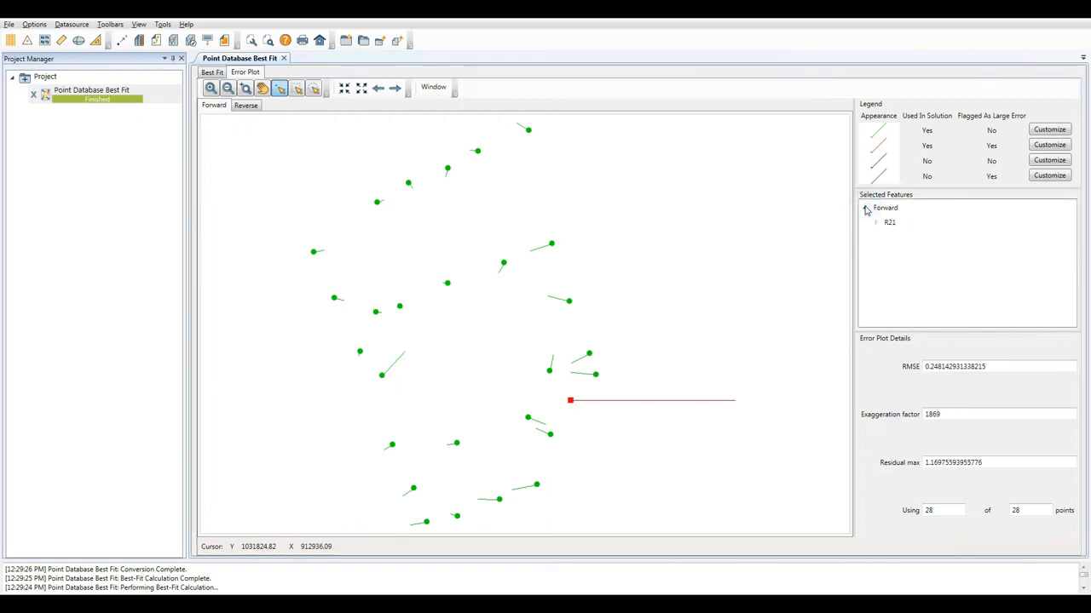
click(876, 223)
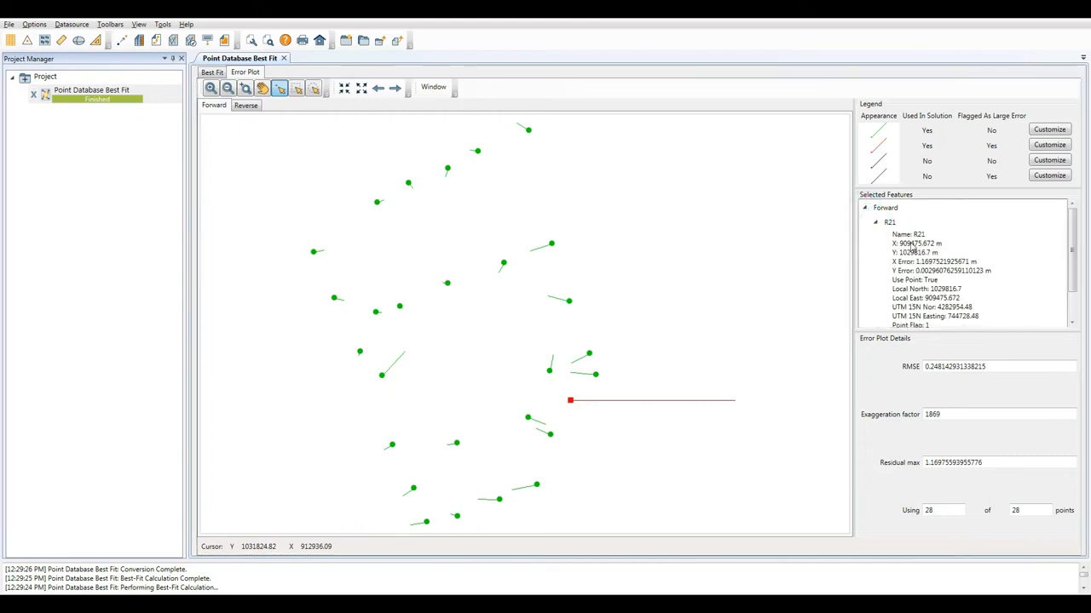
drag(1071, 249, 1073, 267)
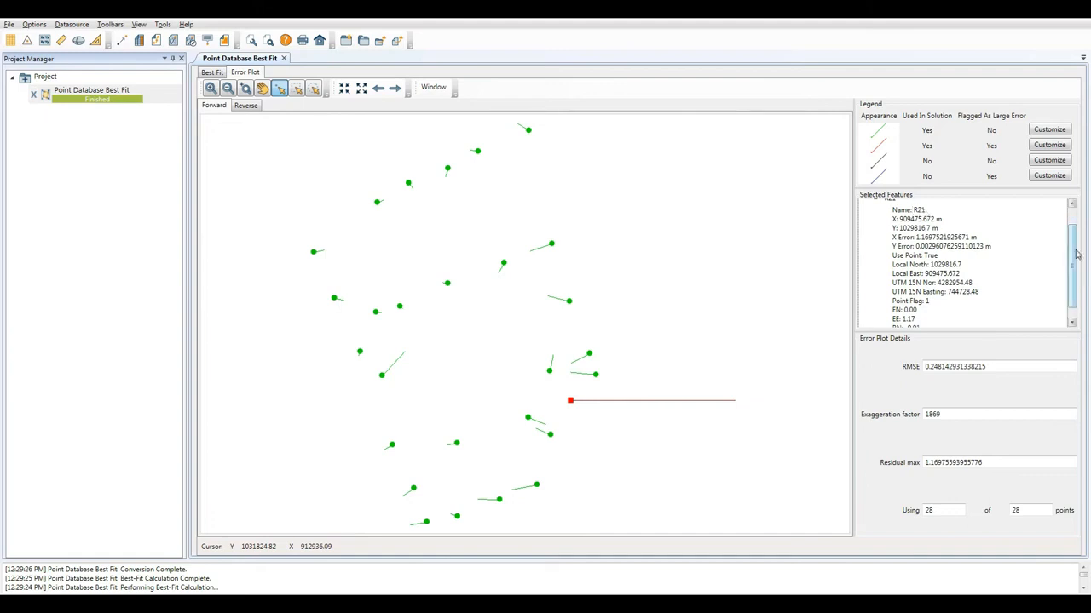
drag(1076, 253, 1072, 286)
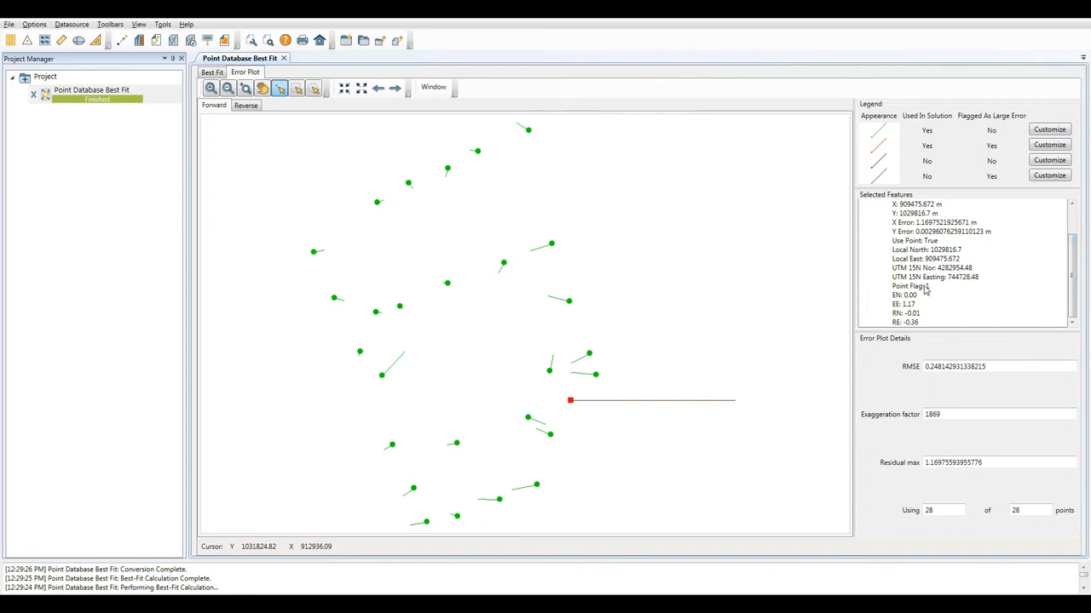
click(909, 306)
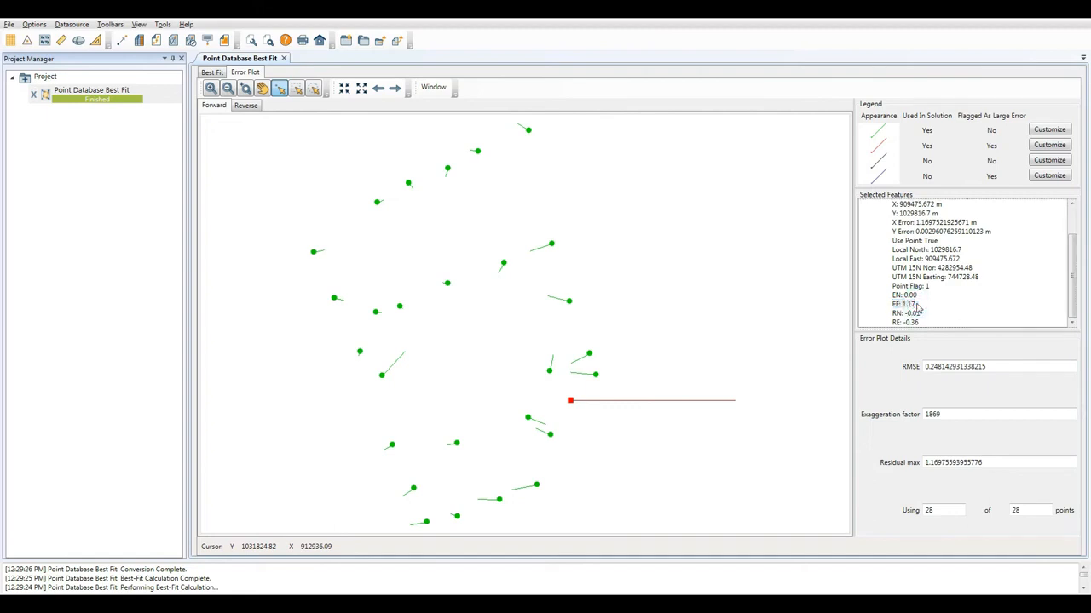
click(908, 306)
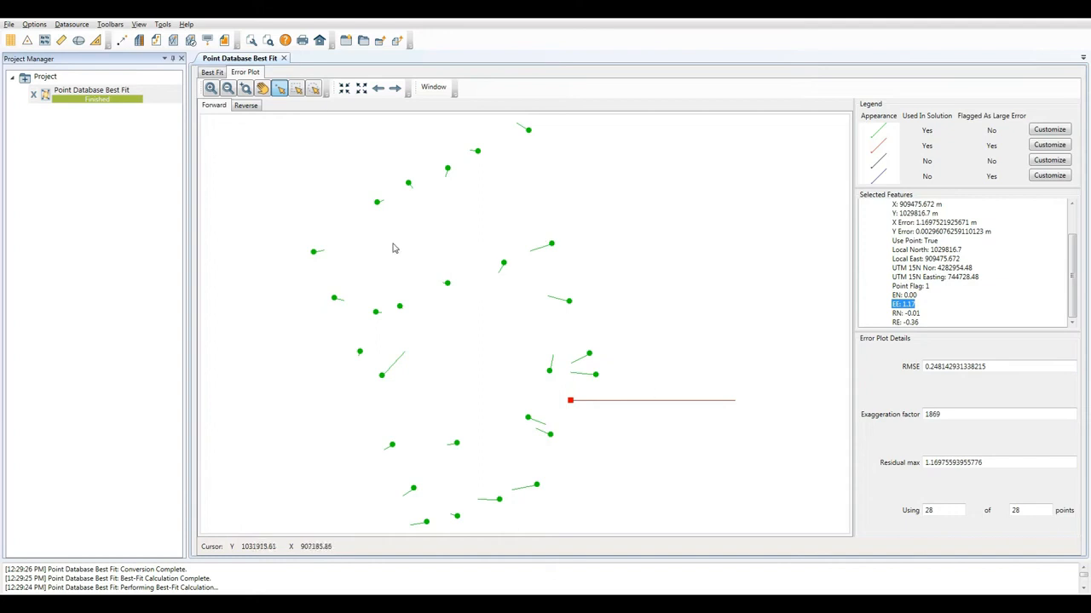
Step: Exclude the outlier in row 21 of the best fit data table by setting its Point Flag to 0
click(211, 73)
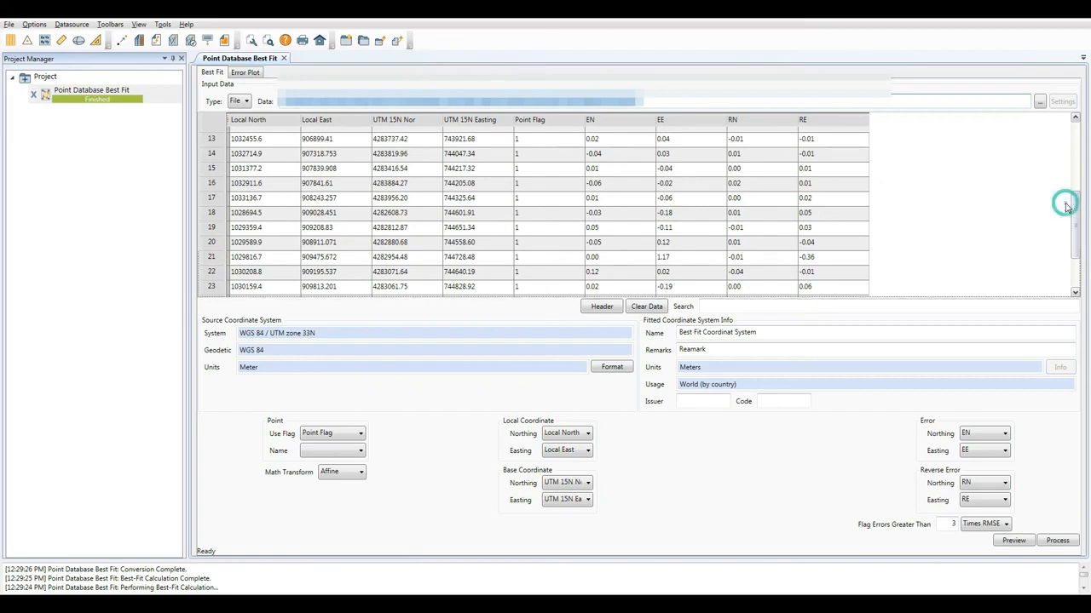
scroll(1065, 207, up, 4)
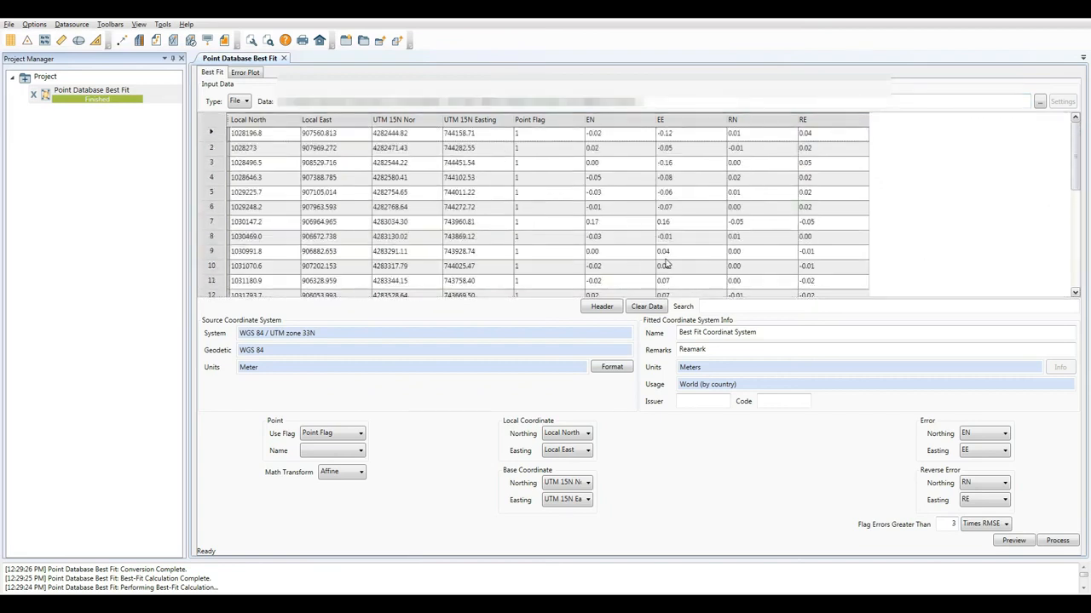
drag(1076, 154, 1077, 266)
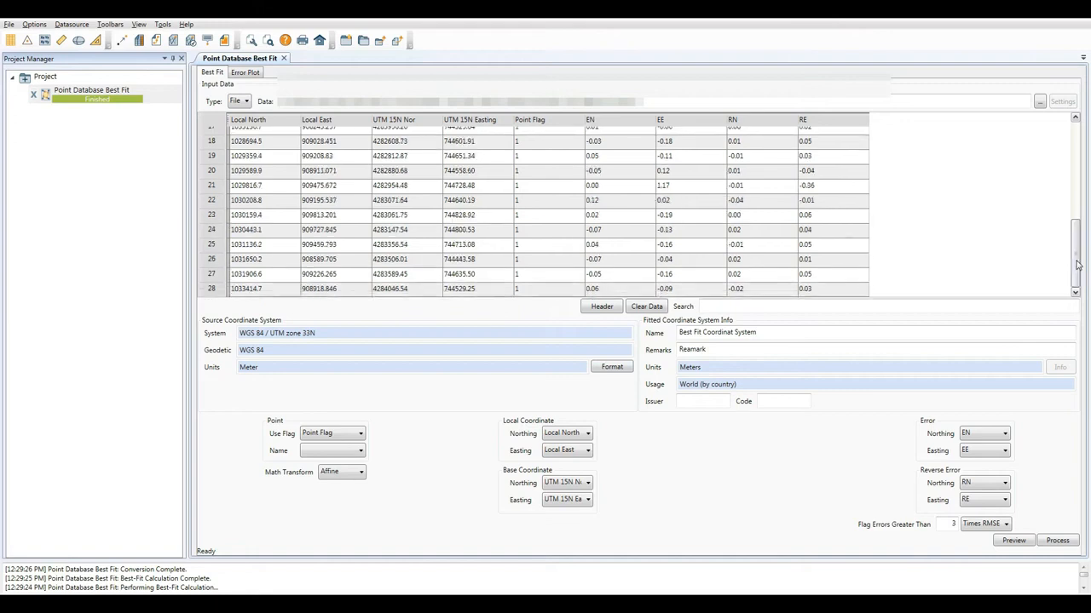
drag(1077, 266, 1077, 266)
click(669, 188)
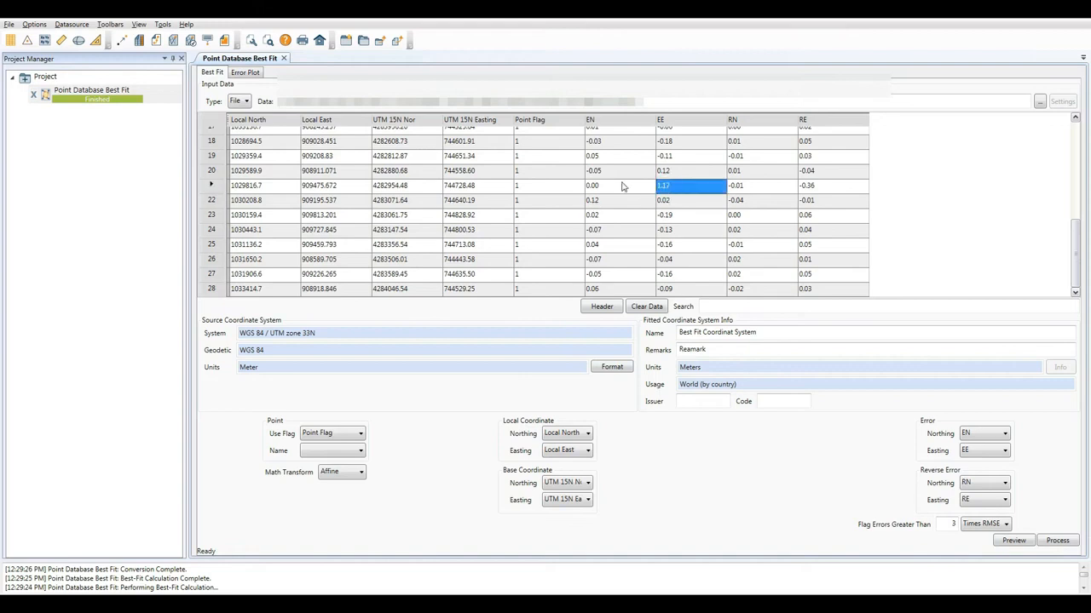
click(569, 187)
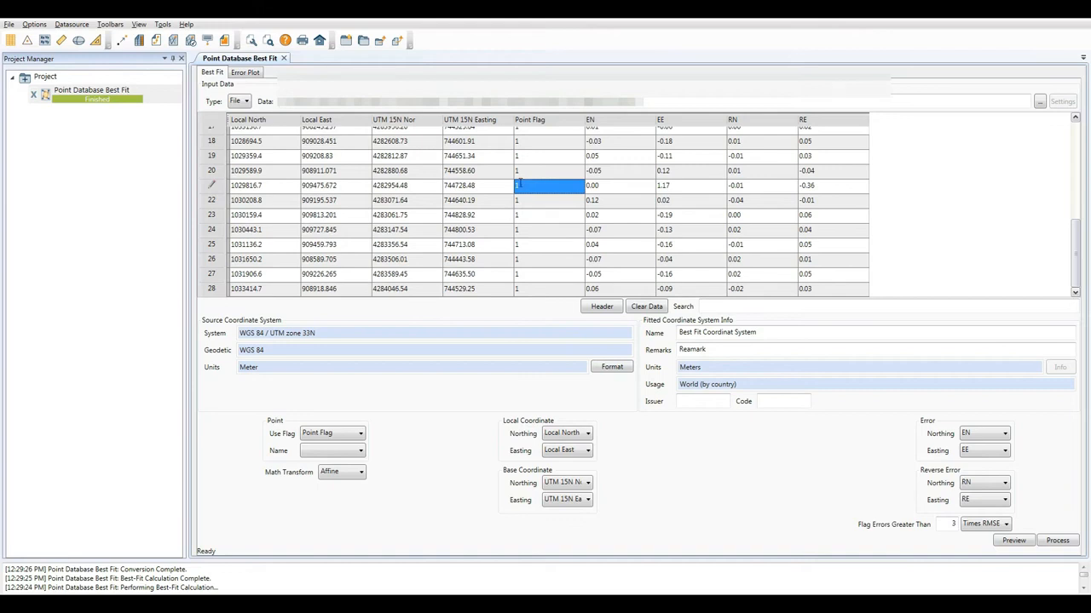
drag(529, 185, 512, 188)
click(522, 186)
click(905, 208)
Step: Preview the best fit again without the outlier and check the RMSE and maximum residual in the error plot
click(1005, 542)
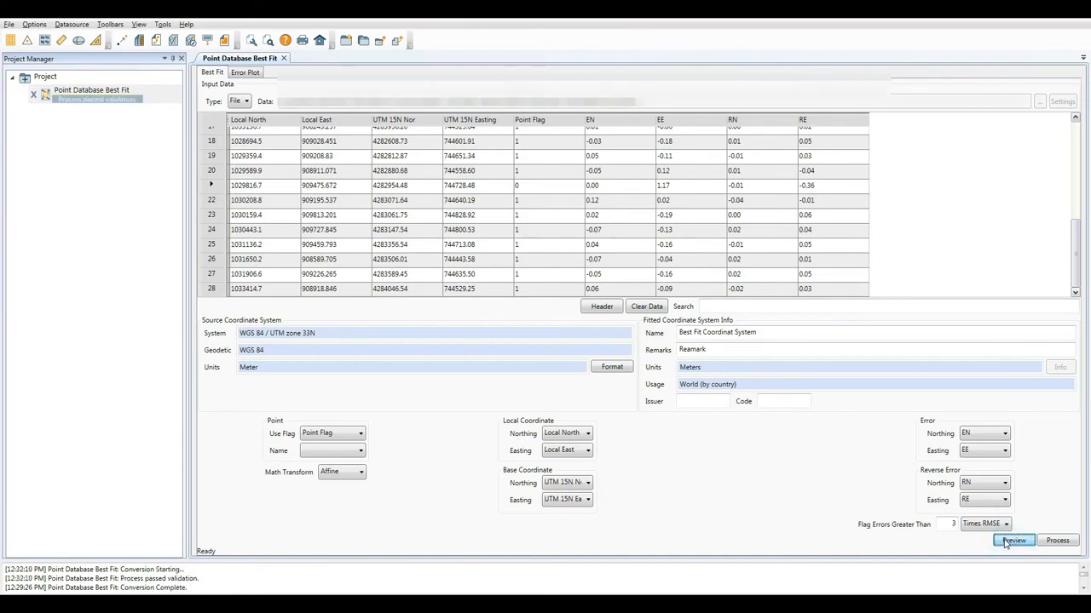
click(241, 75)
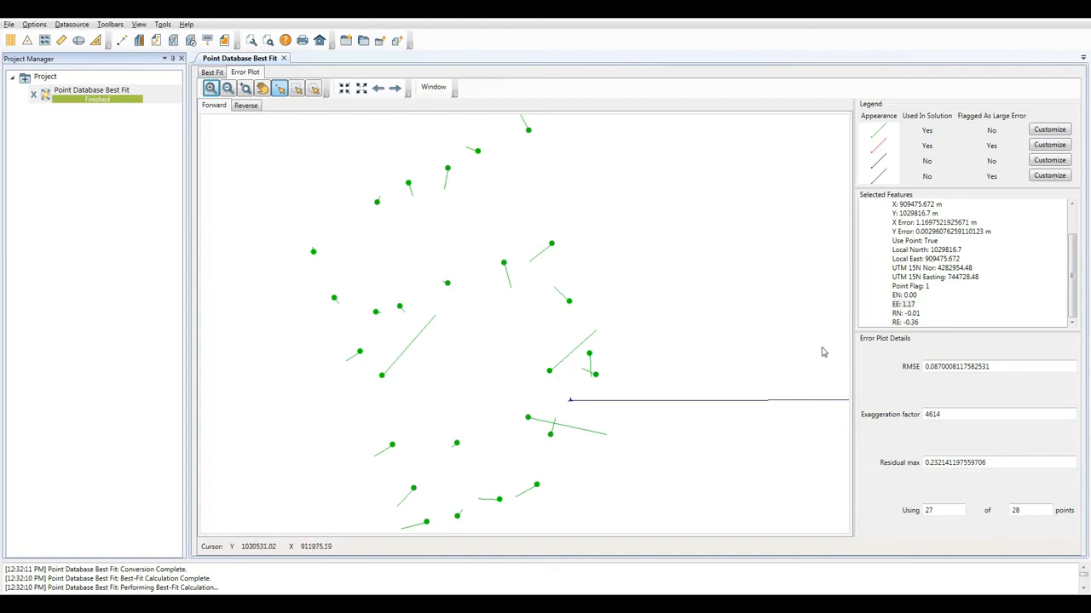
drag(926, 366, 978, 365)
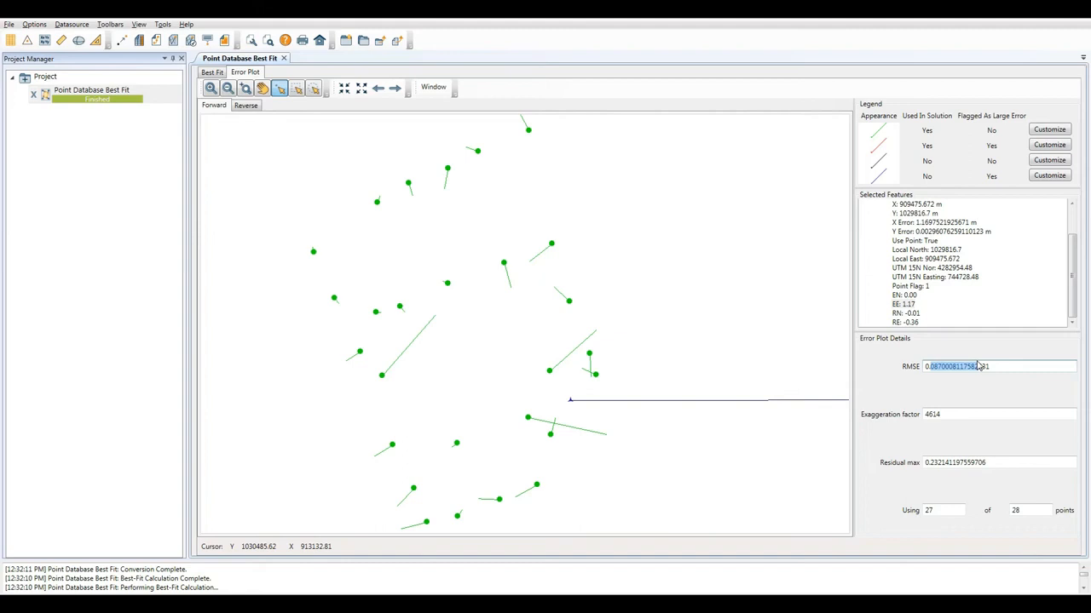
drag(980, 464, 943, 461)
click(925, 463)
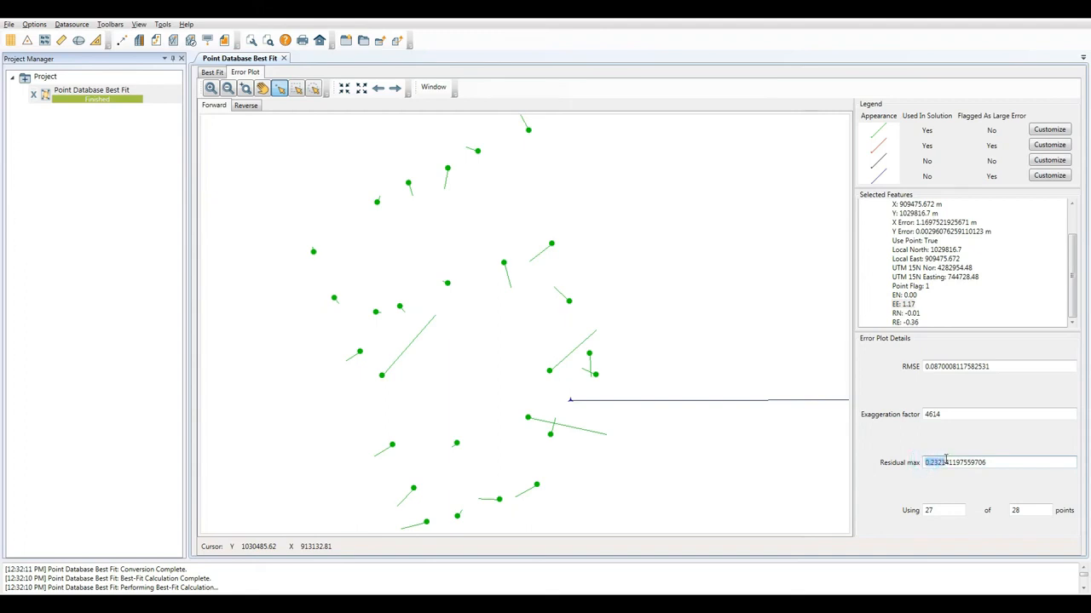
click(944, 367)
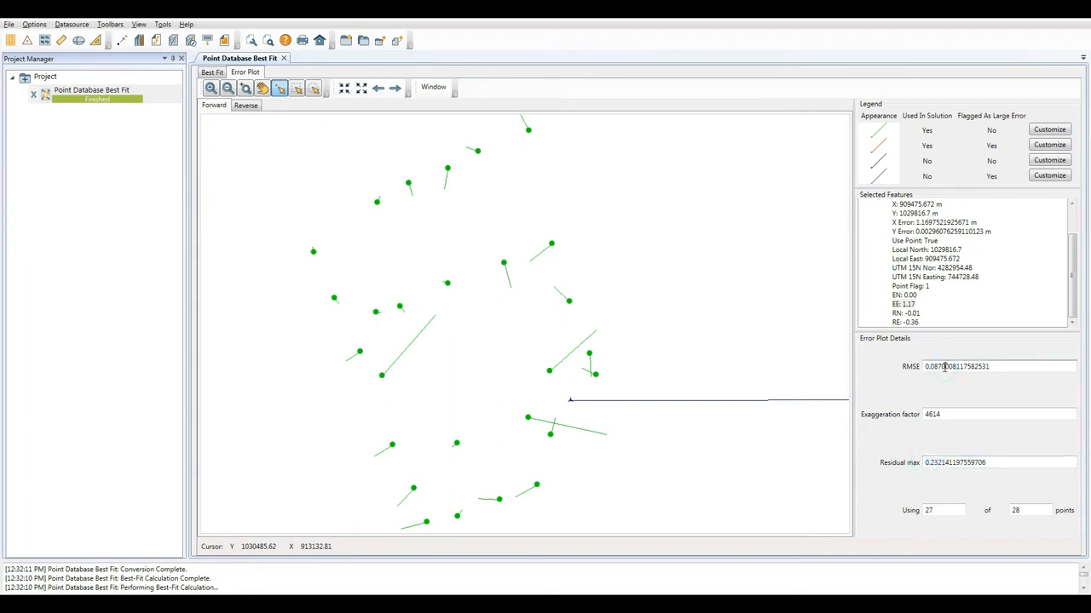
drag(933, 366, 951, 366)
click(491, 523)
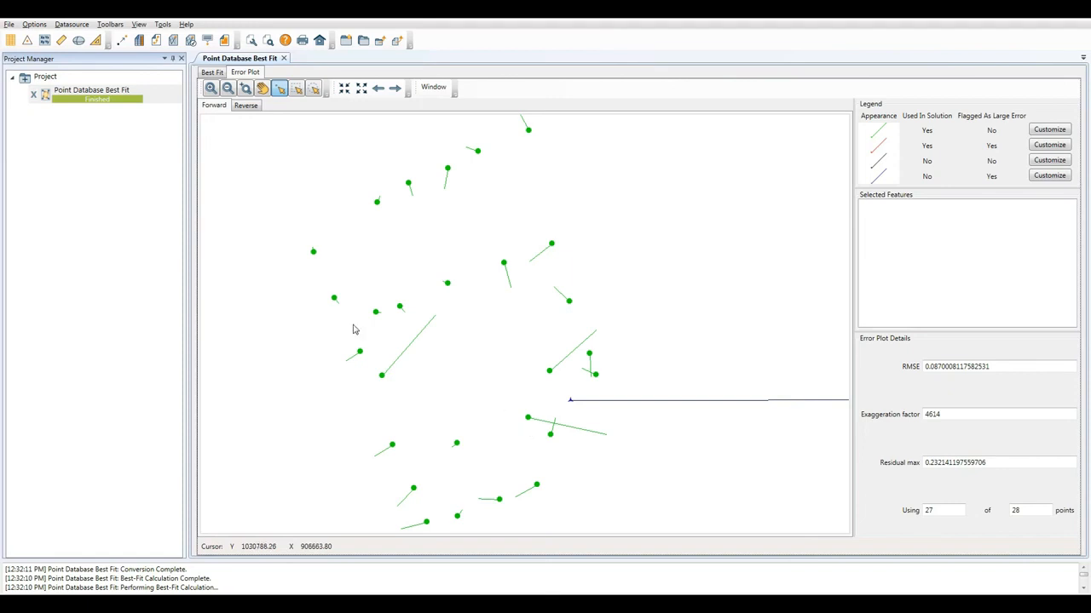
Step: Process the best fit job to create the fitted coordinate system
click(211, 72)
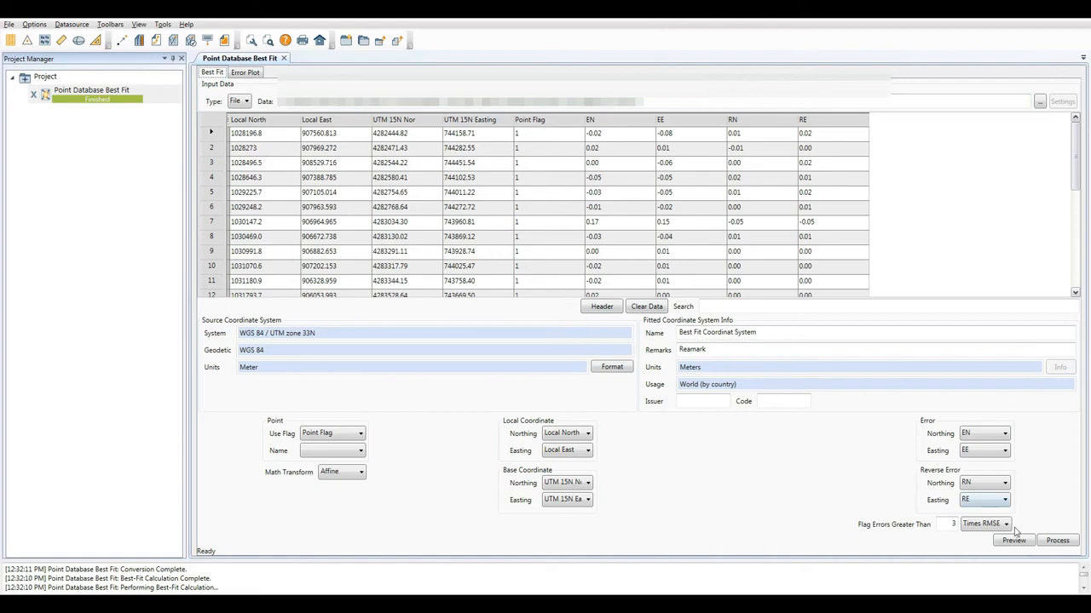
click(1043, 542)
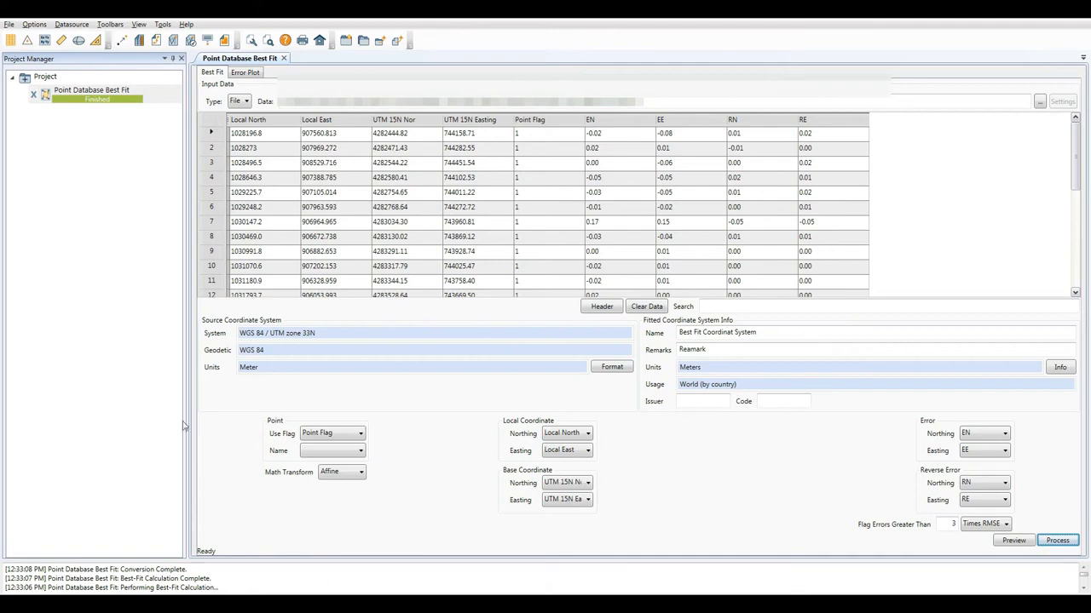
Step: Find "Best Fit Coordinat System" among the datasource's fitted coordinate systems and open its definition in the editor
click(9, 41)
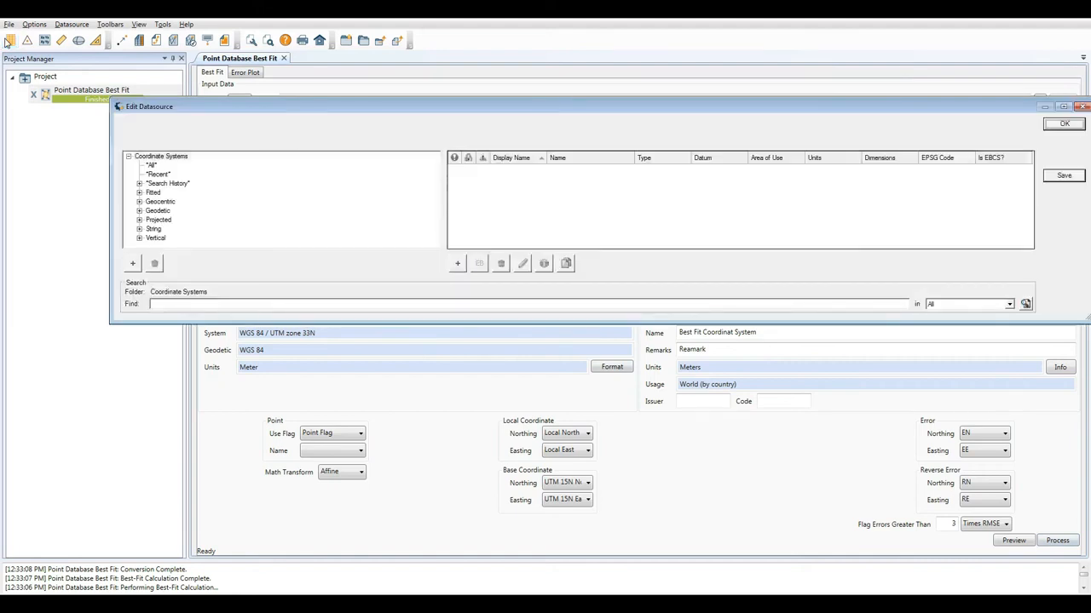
click(155, 193)
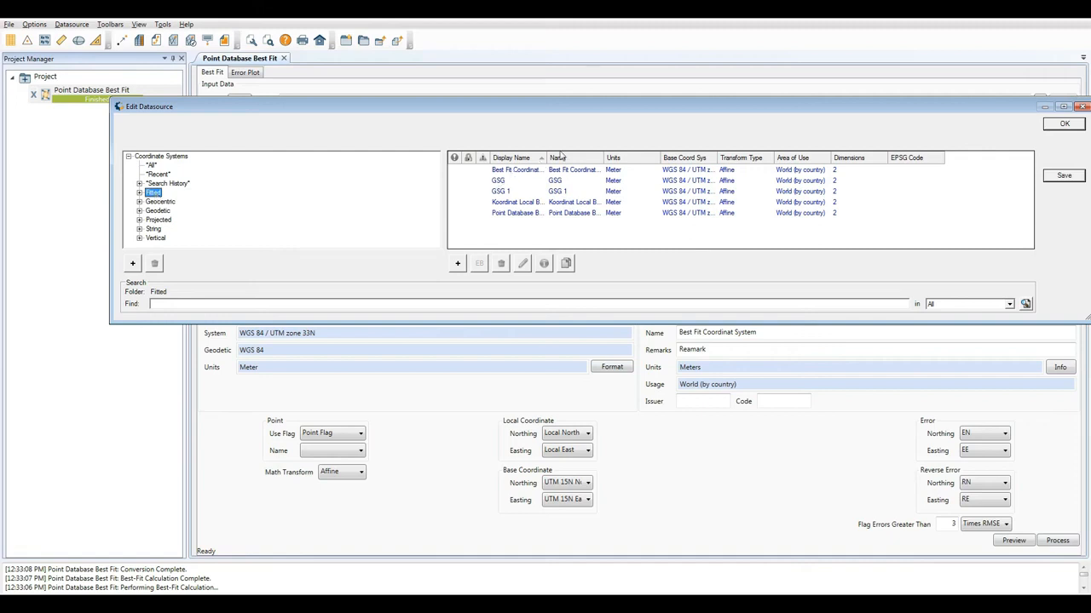
drag(552, 115, 470, 103)
drag(464, 143, 514, 138)
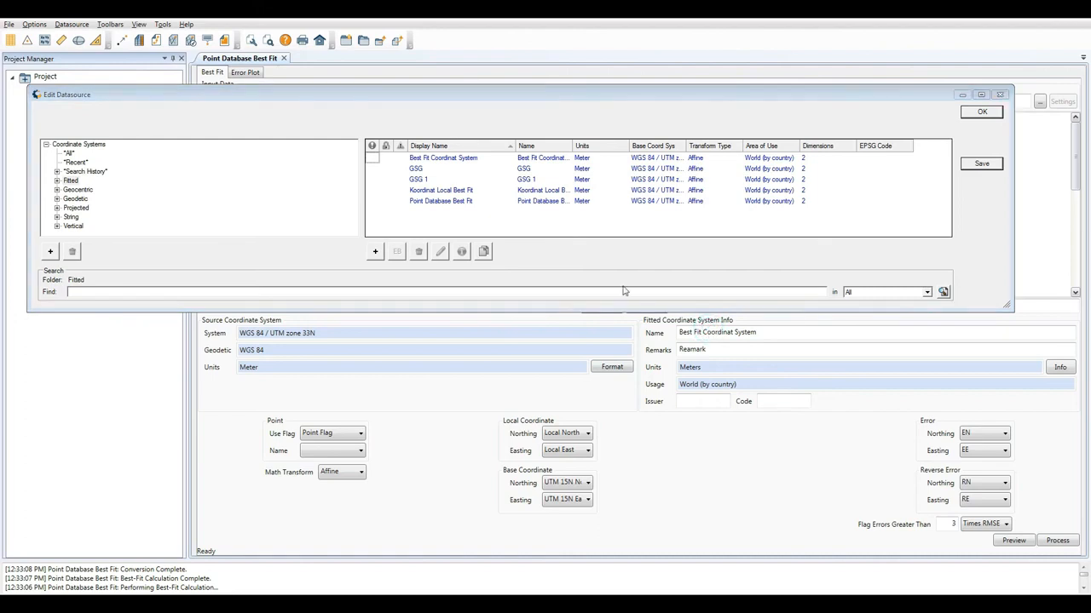
click(467, 161)
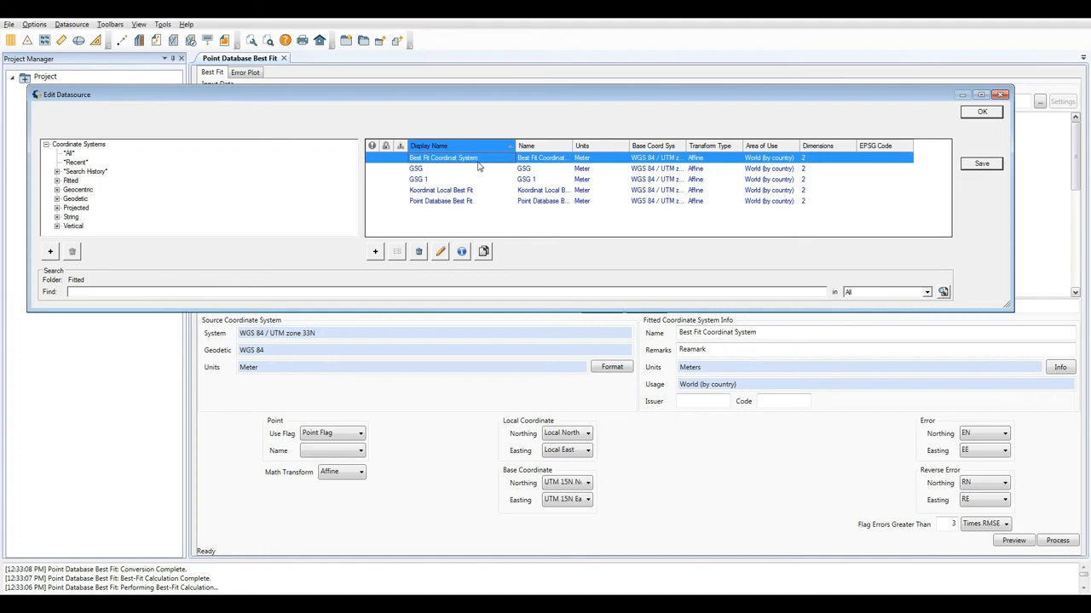
click(440, 252)
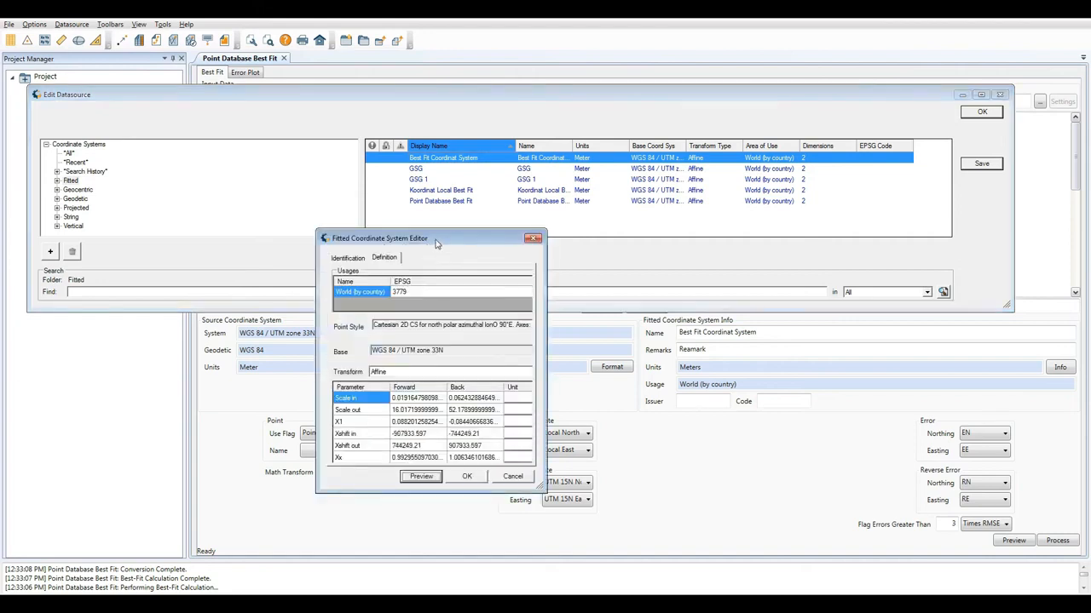
Step: Examine the affine transform's forward and back parameters and base system in the fitted coordinate system's definition
drag(434, 240, 424, 192)
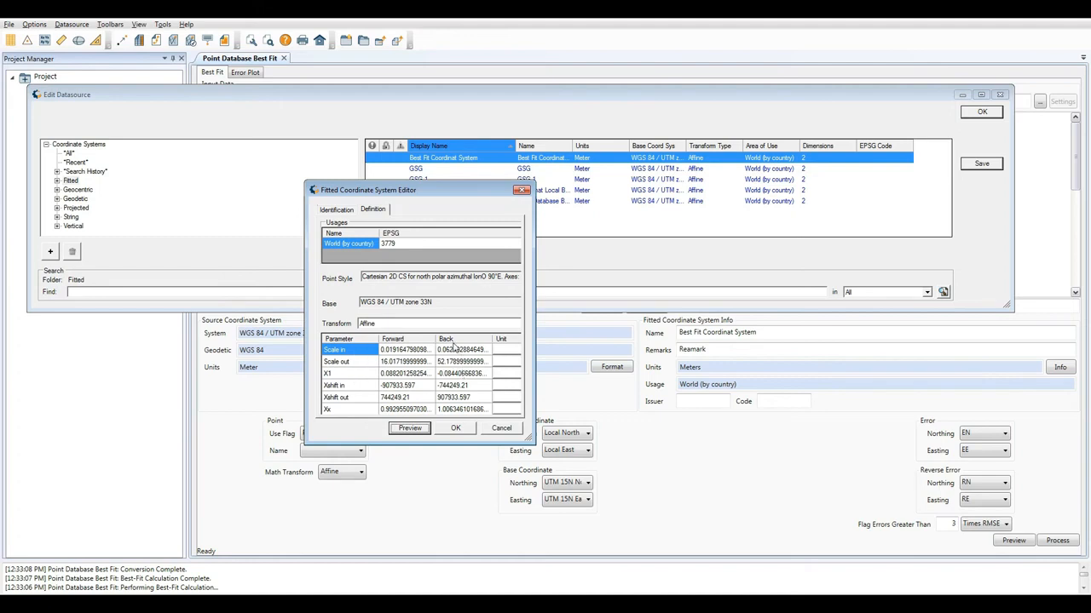
click(426, 351)
click(447, 374)
text(-0.08440666836)
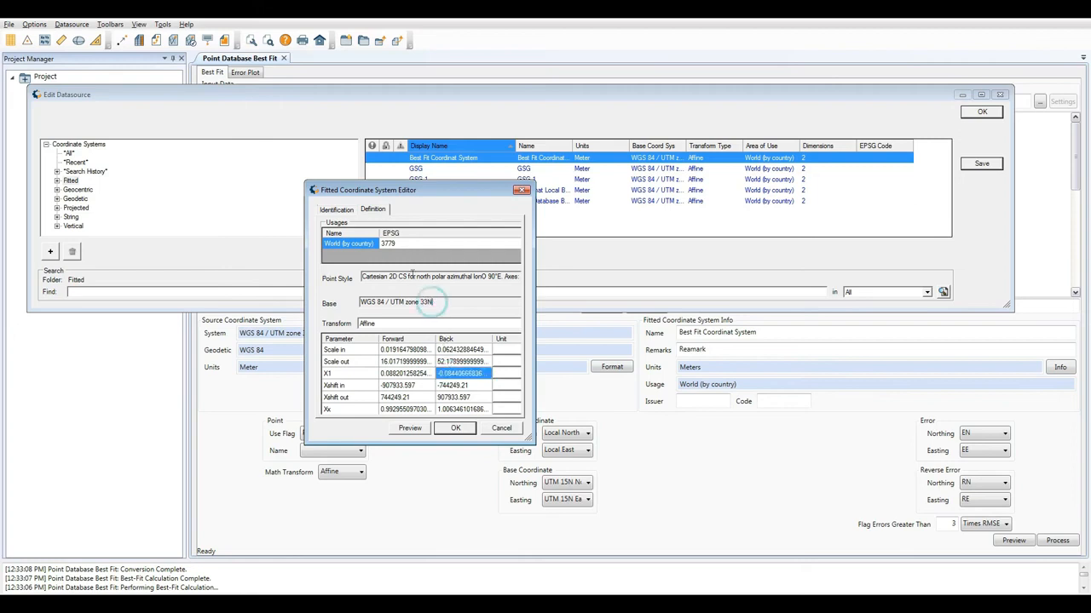
Step: Rename the fitted coordinate system to "Best Fit" and accept the change
click(335, 211)
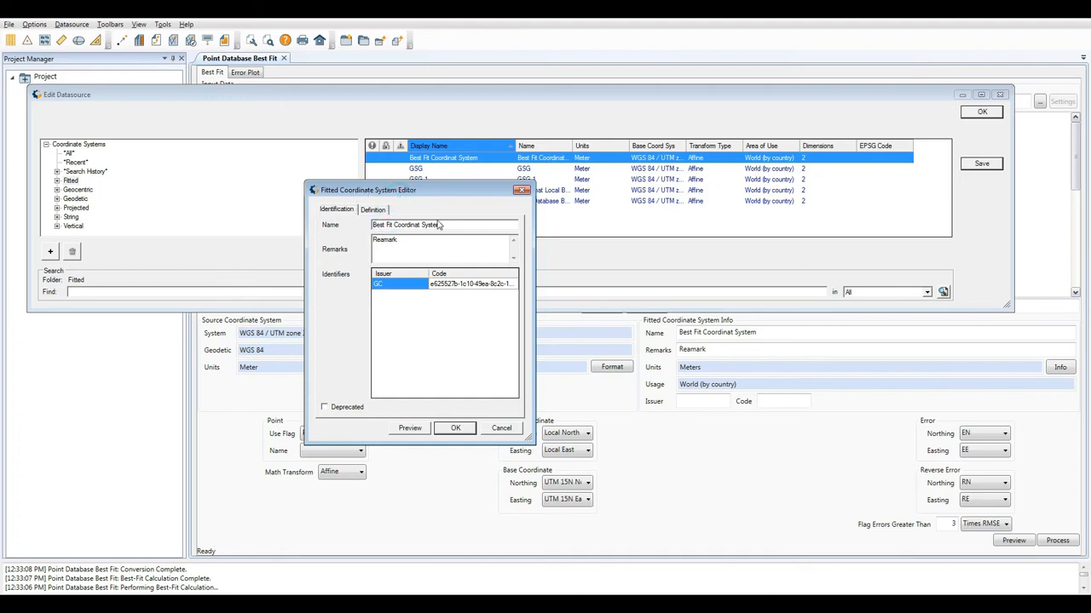
drag(443, 225, 394, 225)
key(BackSpace)
click(444, 433)
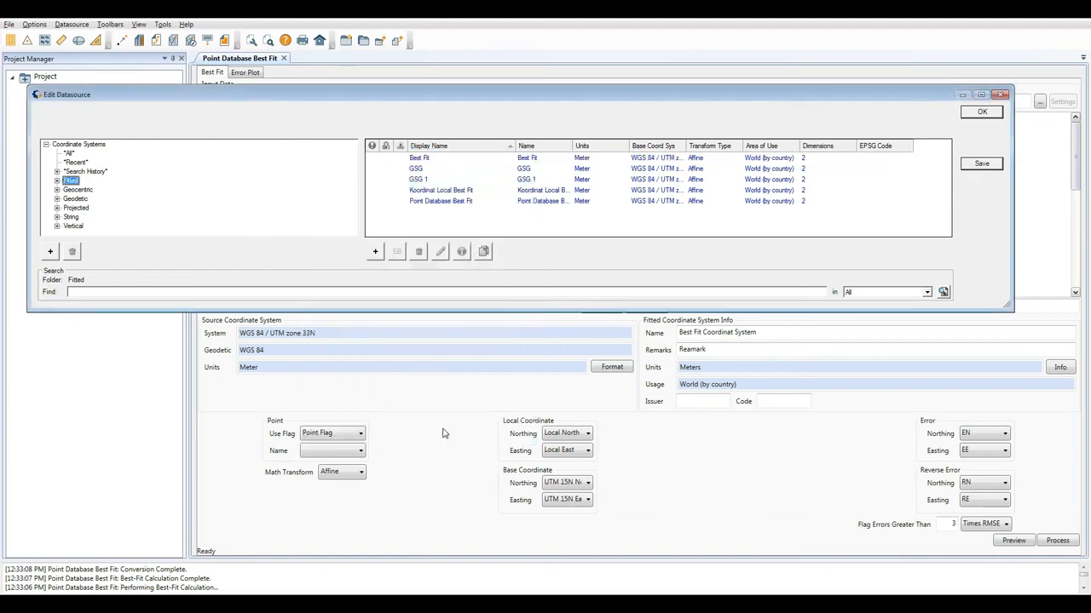
Step: Reopen the "Best Fit" coordinate system for editing and open its point conversion preview
click(429, 160)
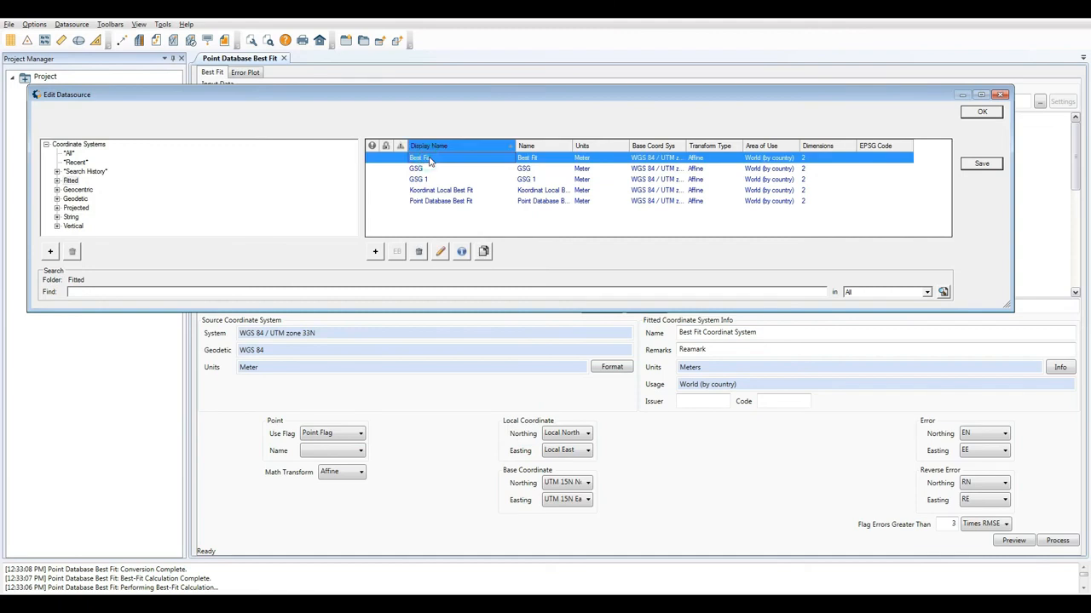
click(440, 252)
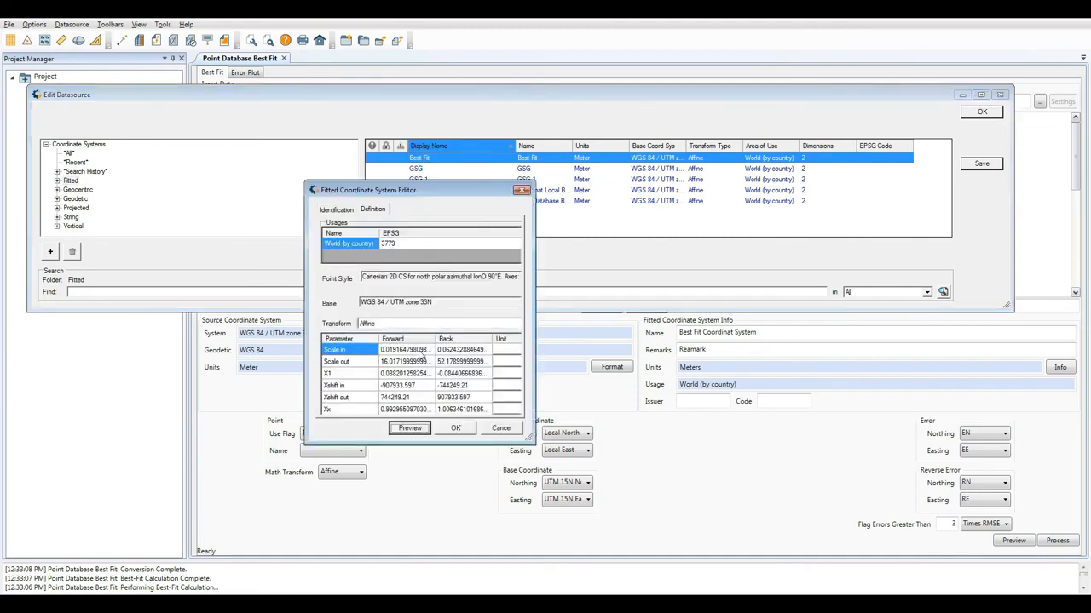
click(413, 429)
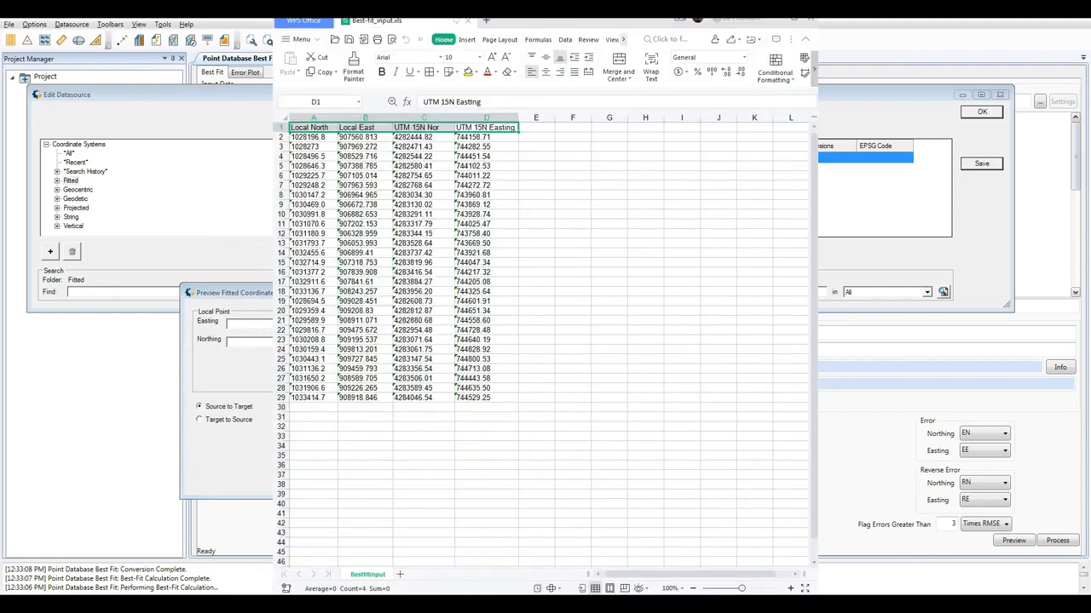
Step: Copy row 13's local values from Best-fit_input.xls in WPS Office into the preview's Local Point: Easting 1031793.7, Northing 906053.993
click(327, 254)
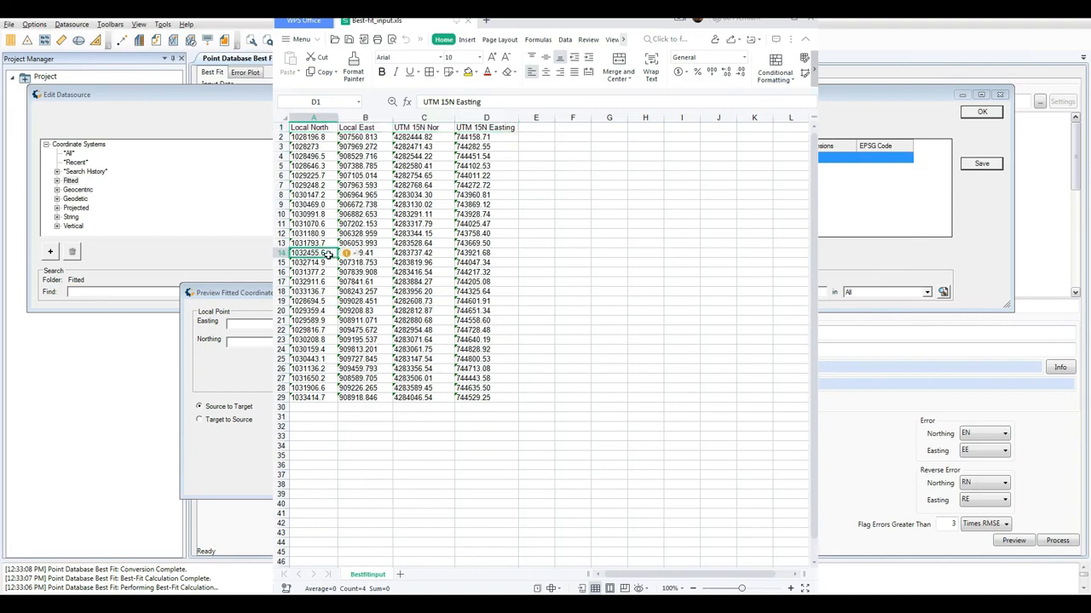
click(323, 244)
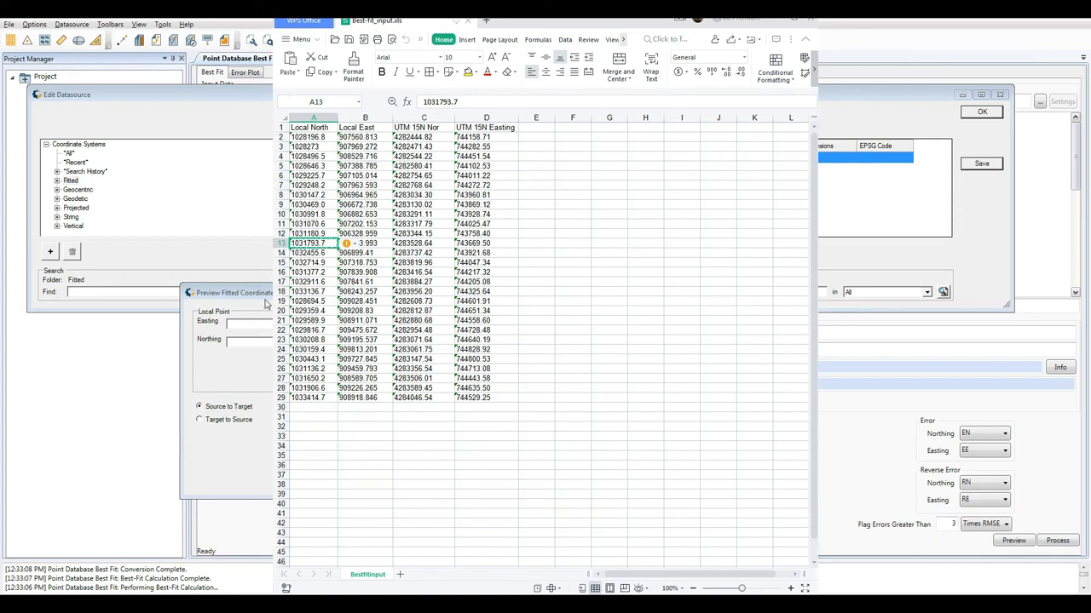
click(253, 322)
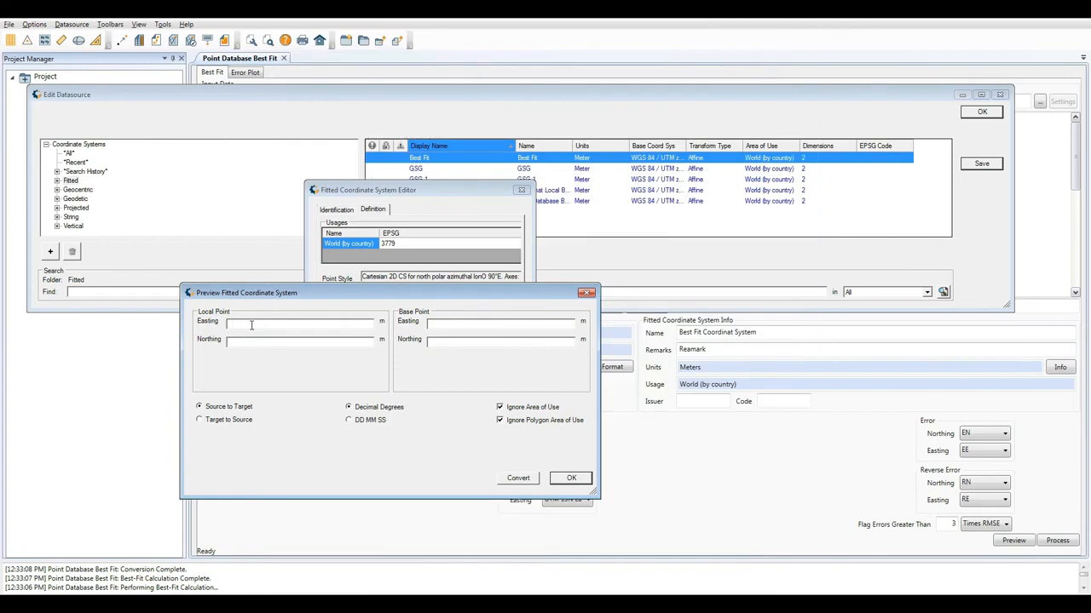
text(1031790.1)
key(alt+Tab)
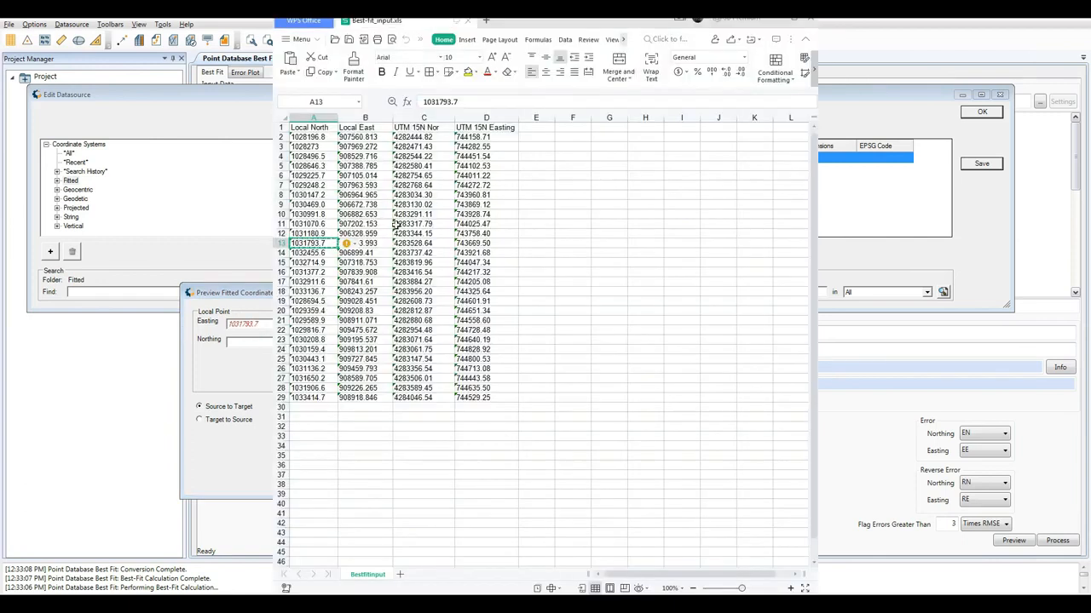
click(372, 242)
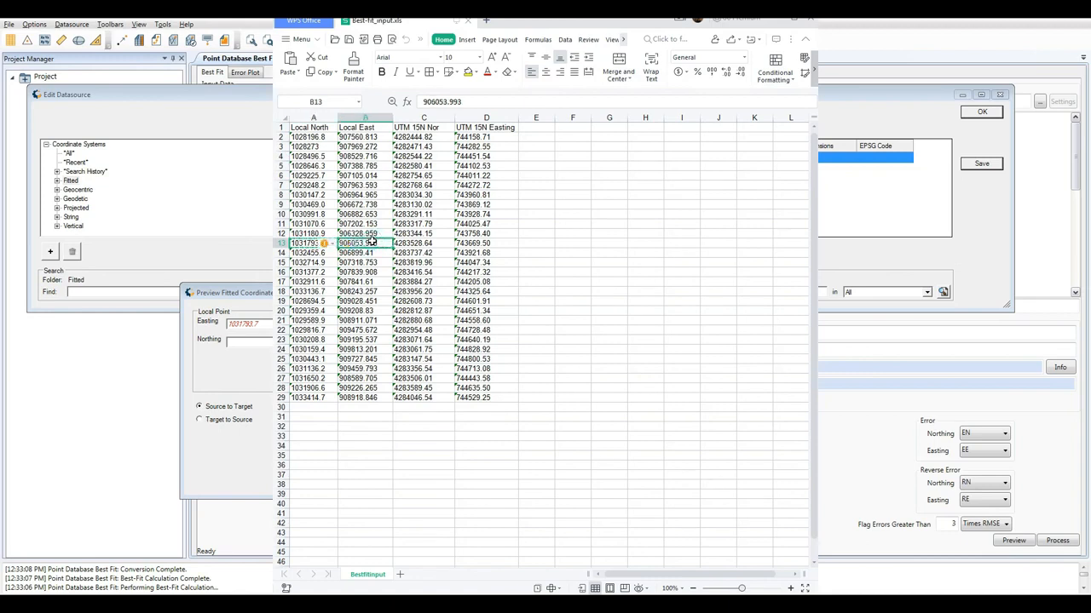
click(255, 339)
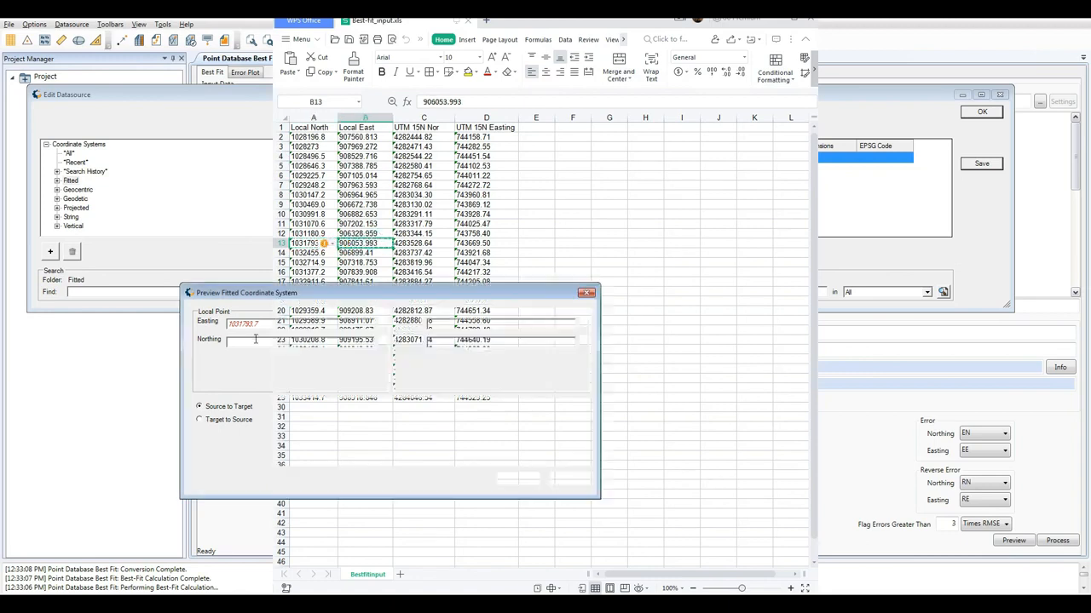
text(906053.993)
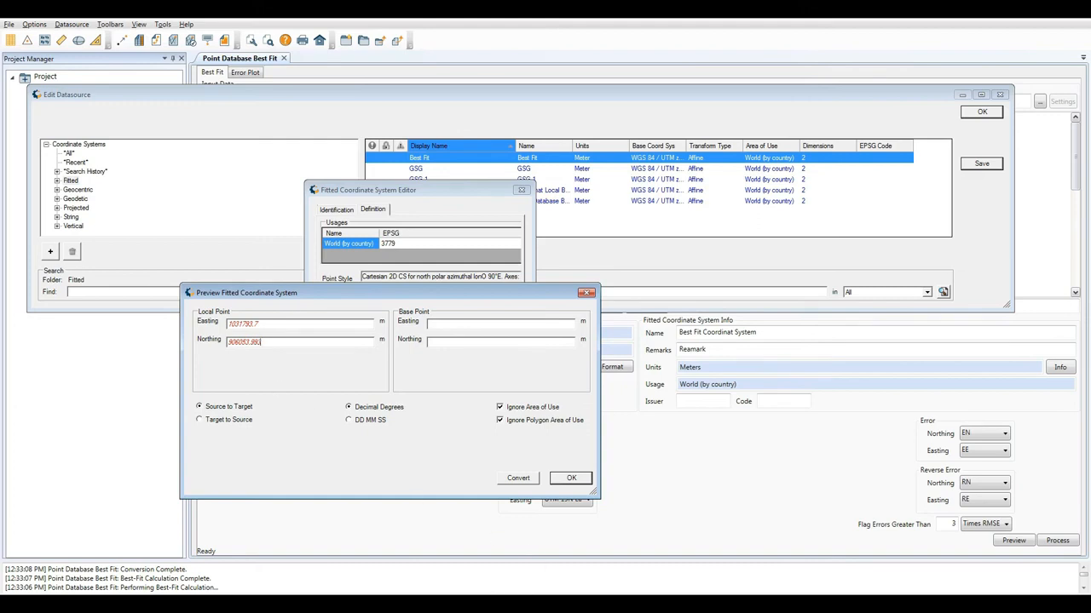
Step: Mark row 13's UTM 15N values in the spreadsheet for reference and convert the local point to base coordinates
key(alt+Tab)
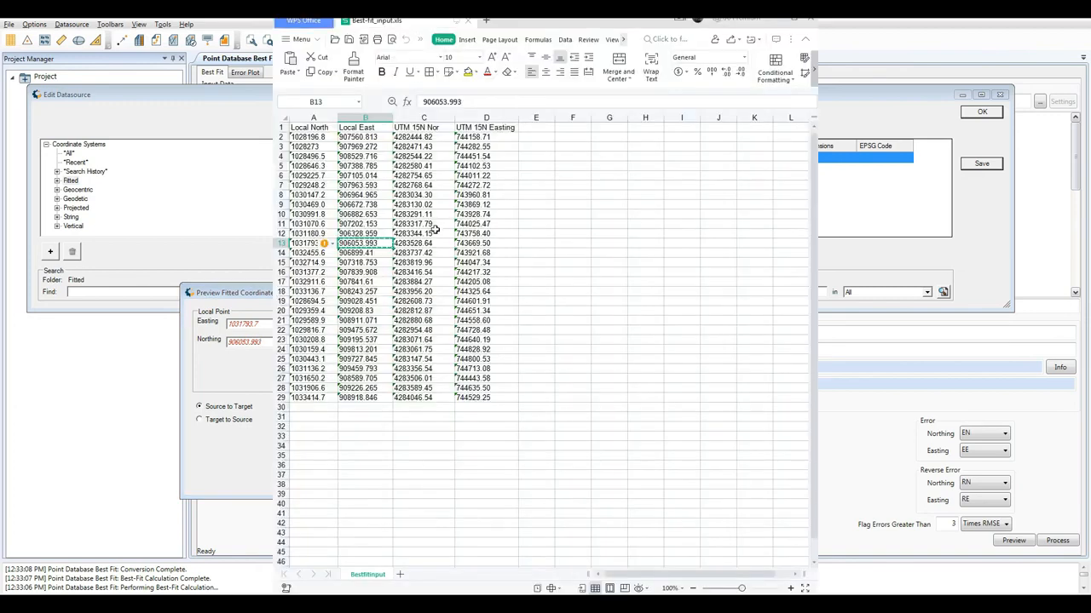
drag(445, 242, 466, 243)
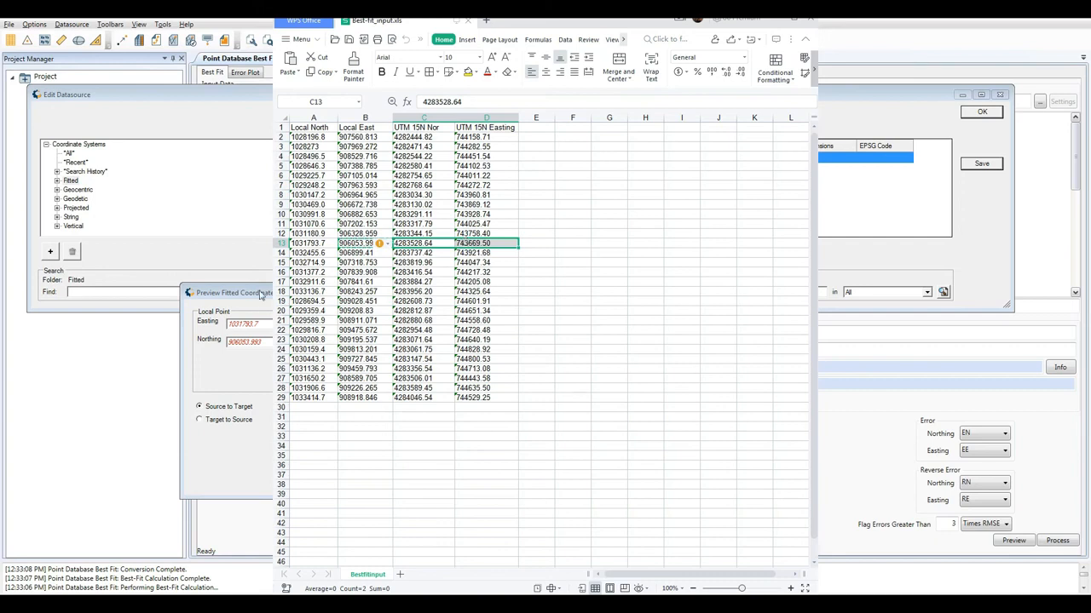
click(261, 295)
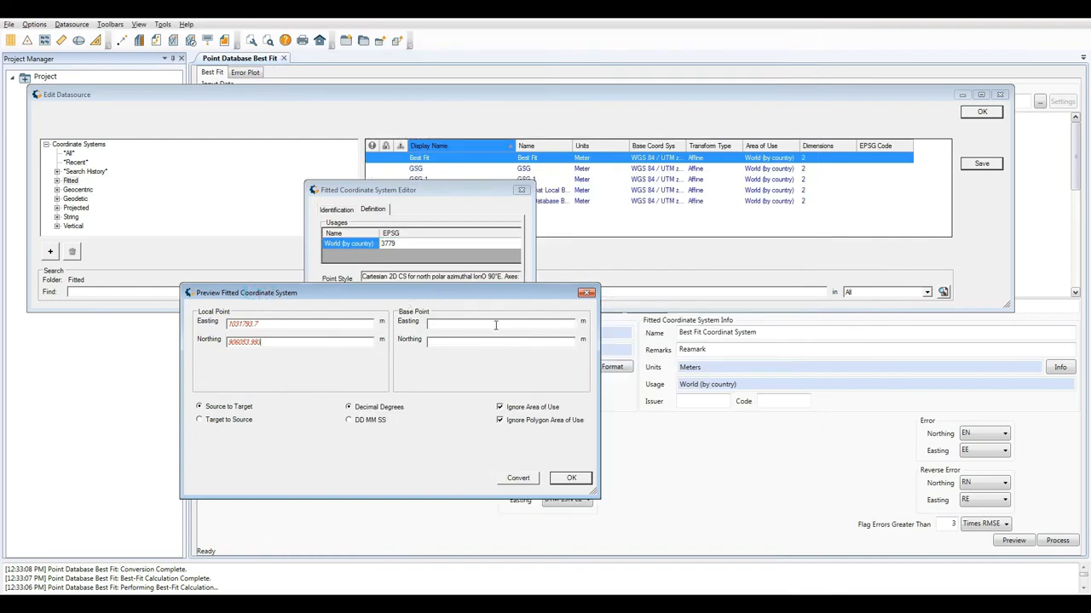
click(516, 479)
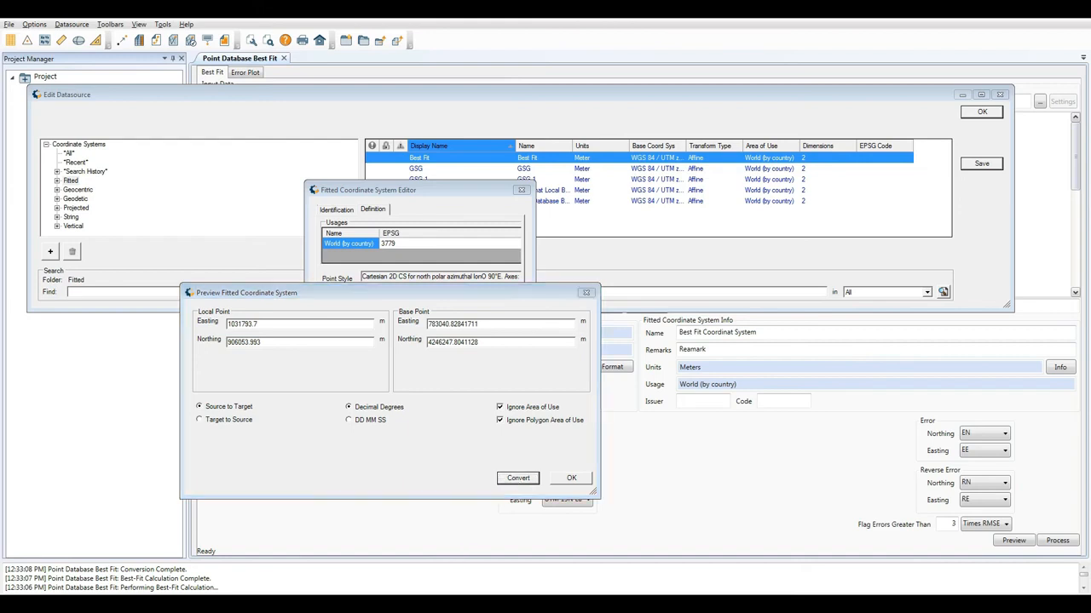
Step: Place the spreadsheet beside the preview and compare the converted base point with row 13's local and UTM 15N coordinates
key(alt+Tab)
drag(503, 24, 756, 32)
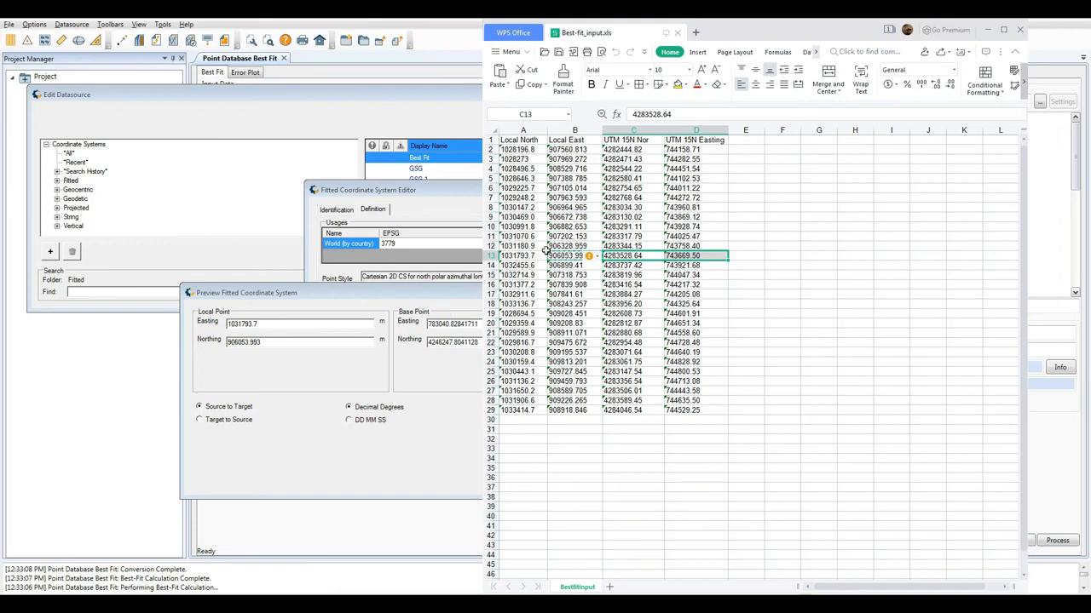
click(553, 199)
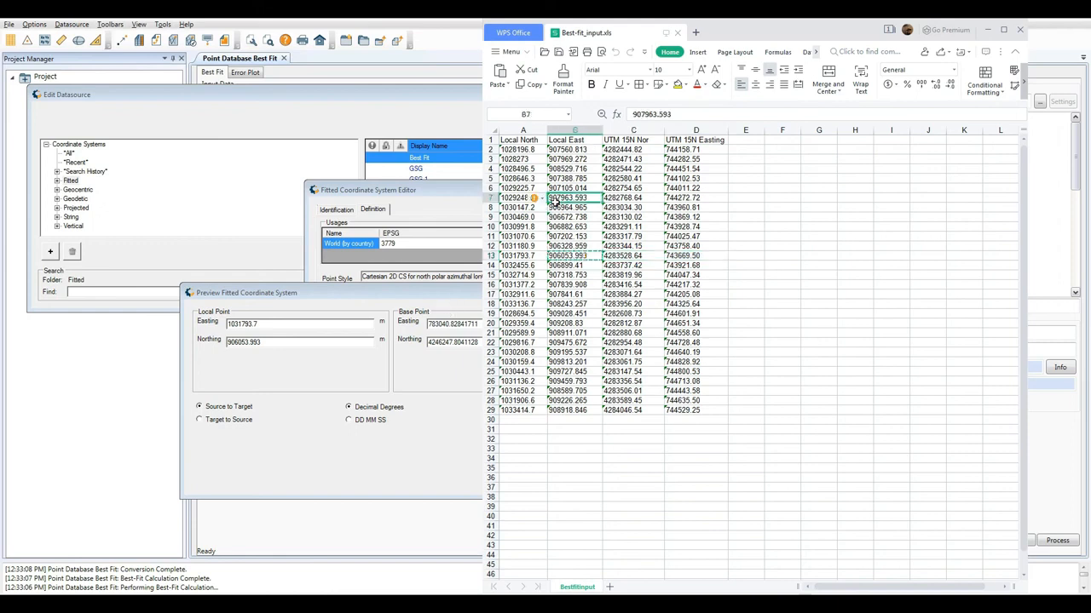
mouse_move(523, 129)
mouse_down()
mouse_move(559, 126)
mouse_move(538, 127)
mouse_up()
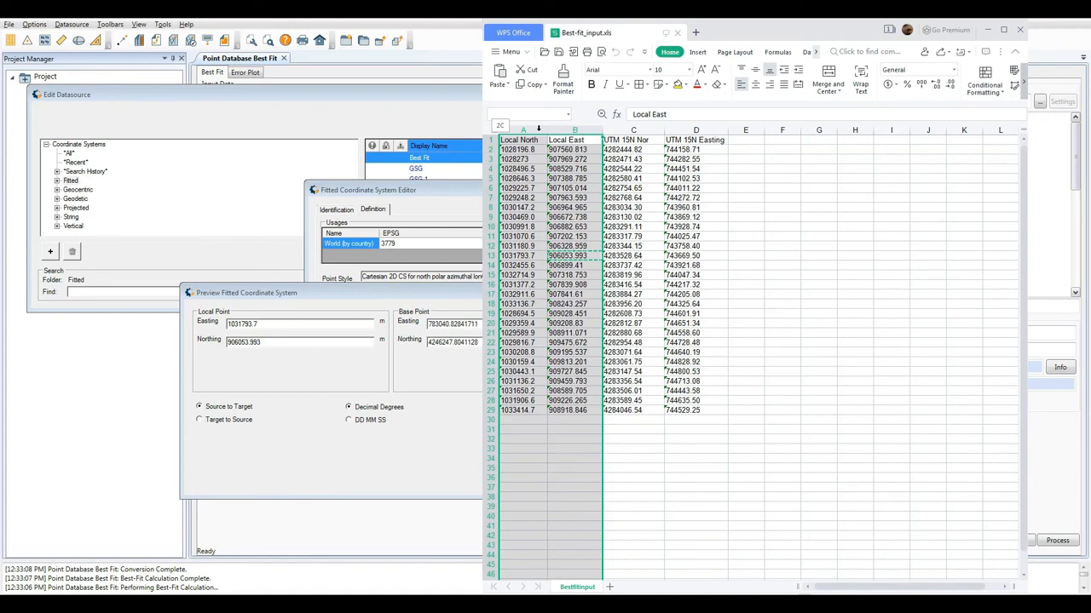
drag(539, 128, 539, 128)
click(560, 255)
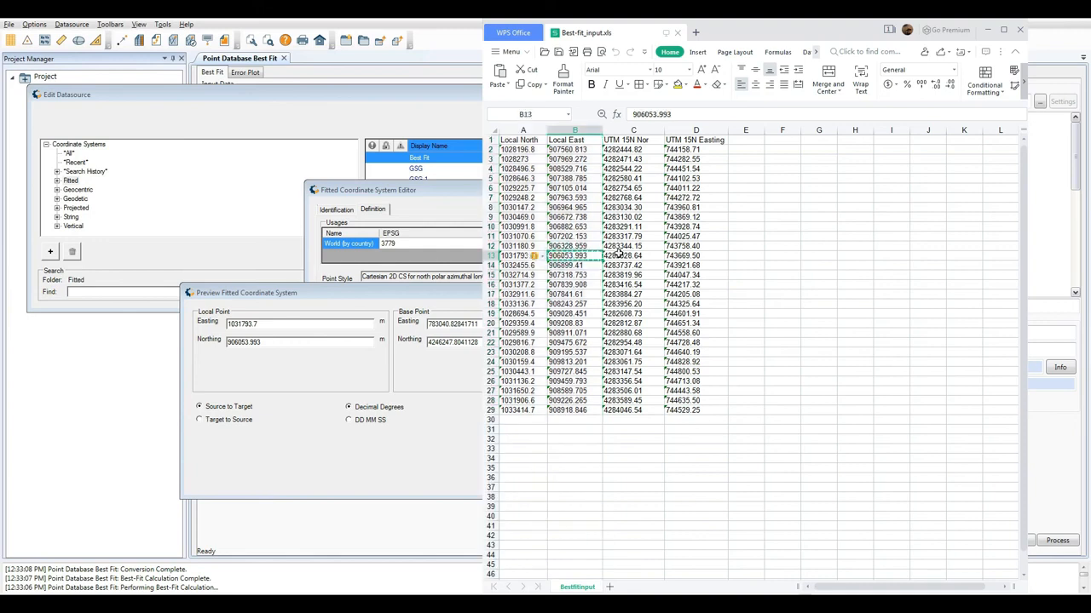
click(620, 254)
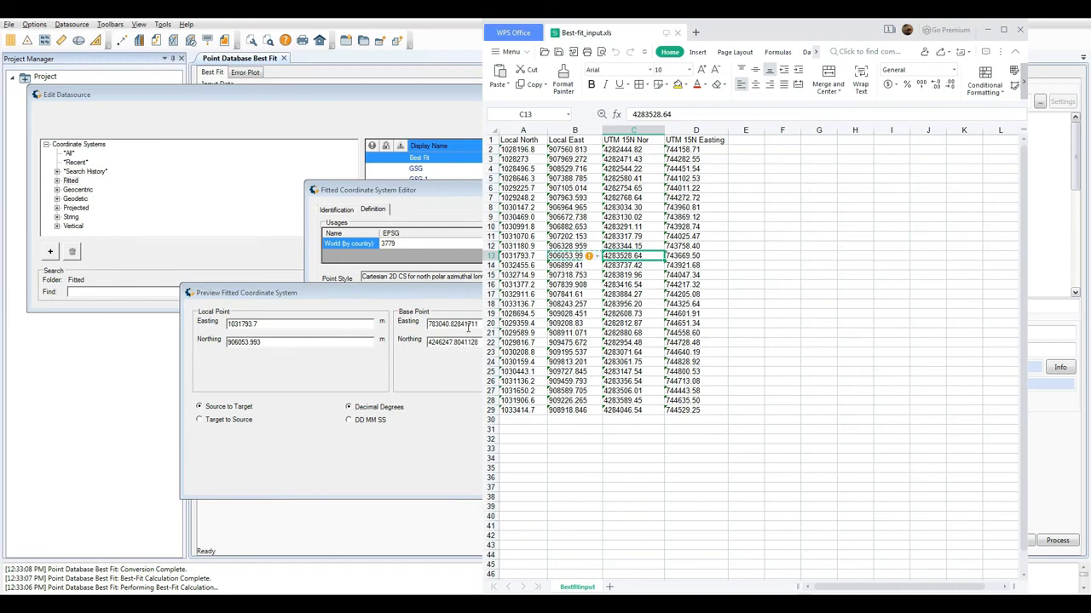
click(691, 258)
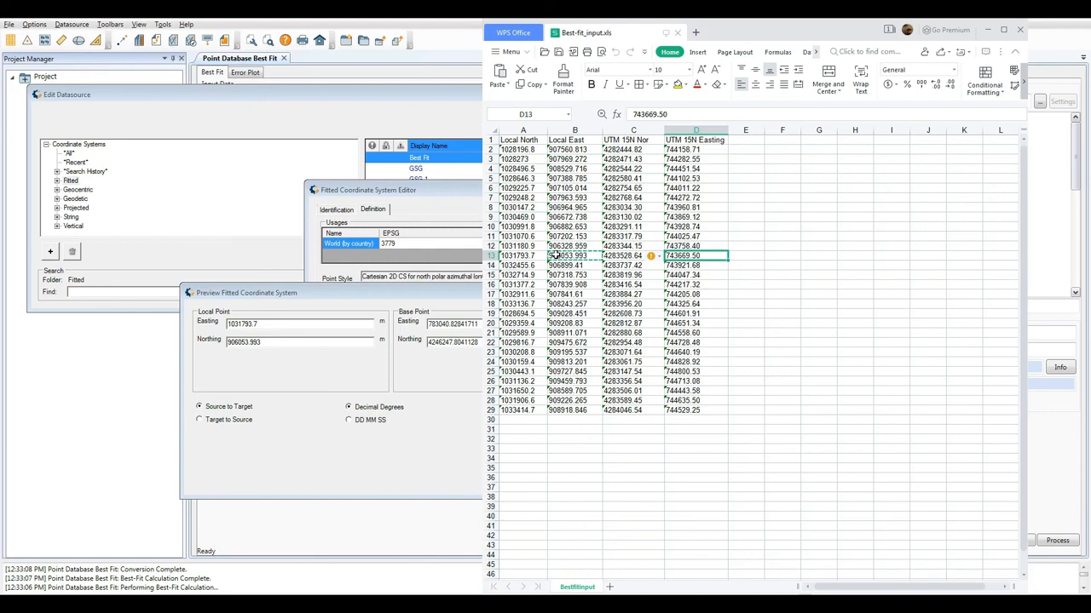
Step: Try replacing the local point's Easting with 906053.993 in the preview
click(558, 247)
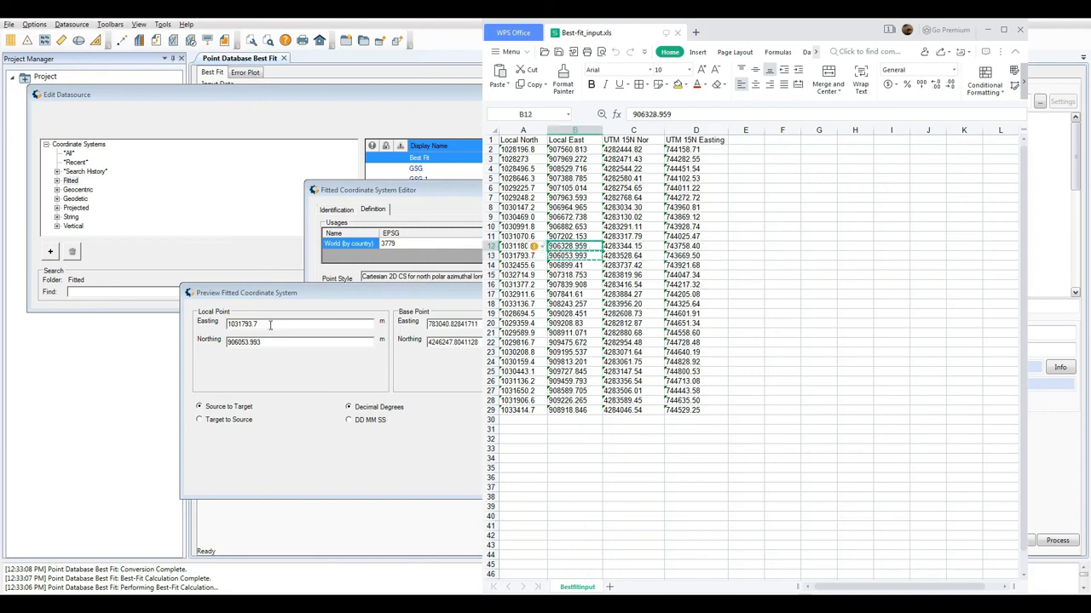
drag(269, 325, 222, 328)
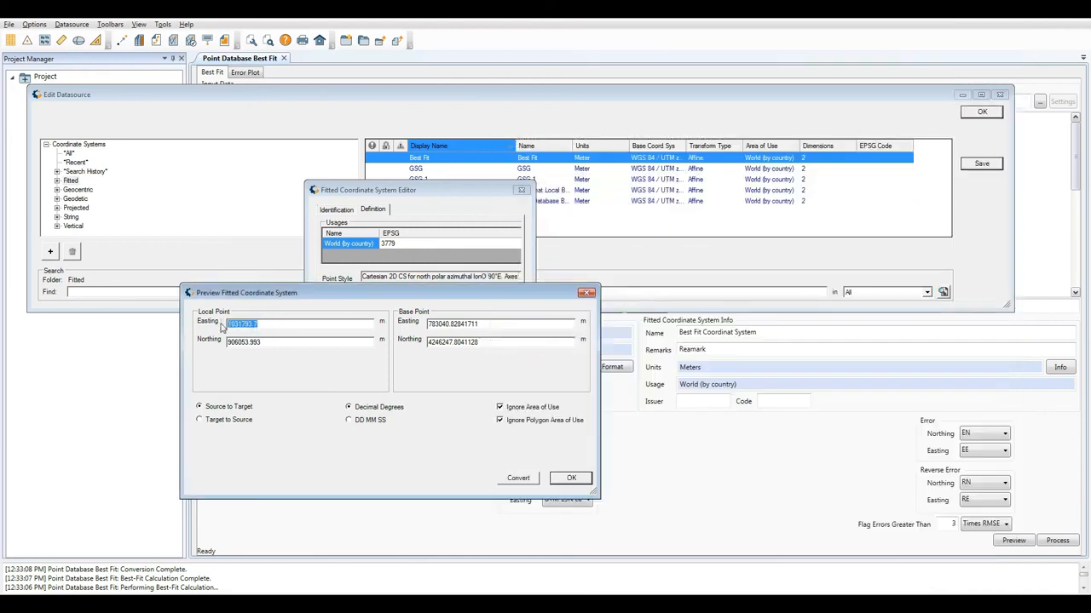
text(906053.993)
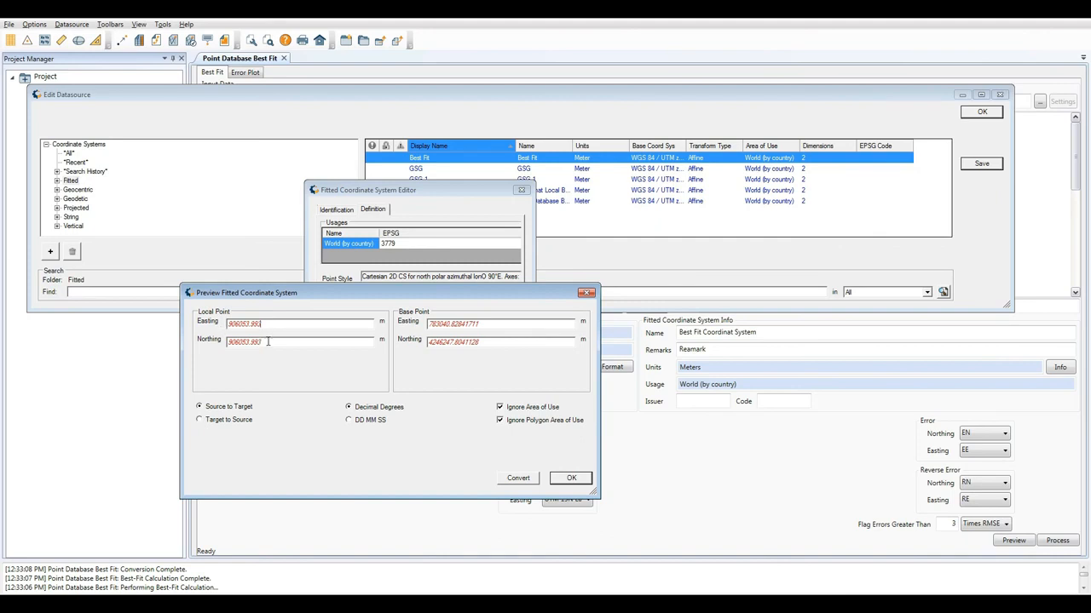
Step: Set the local point's Easting back to row 13's Local North value 1031793.7 and convert the point again
key(alt+Tab)
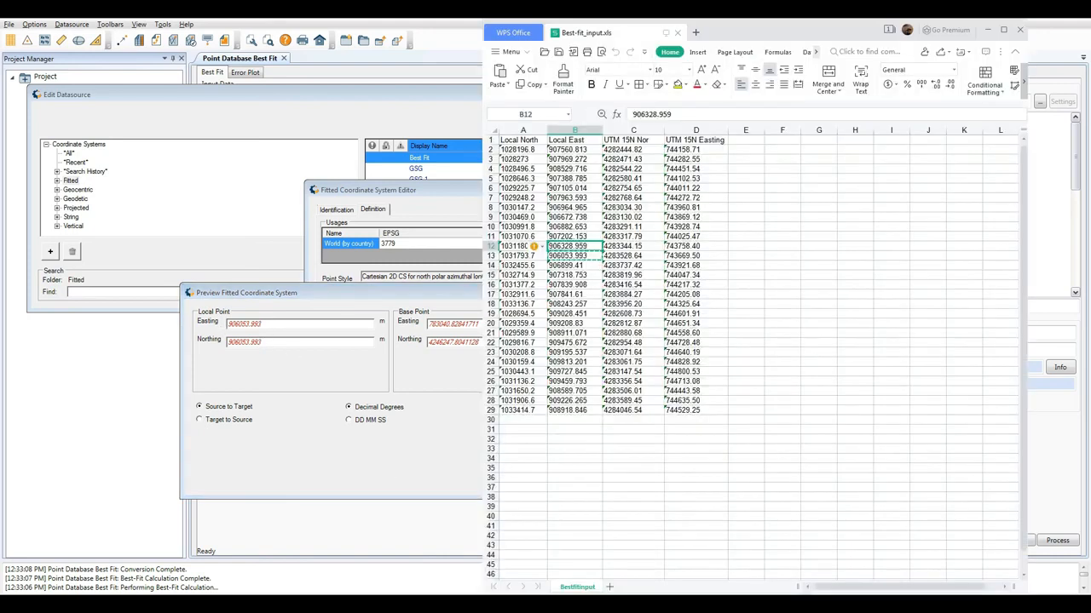
click(509, 256)
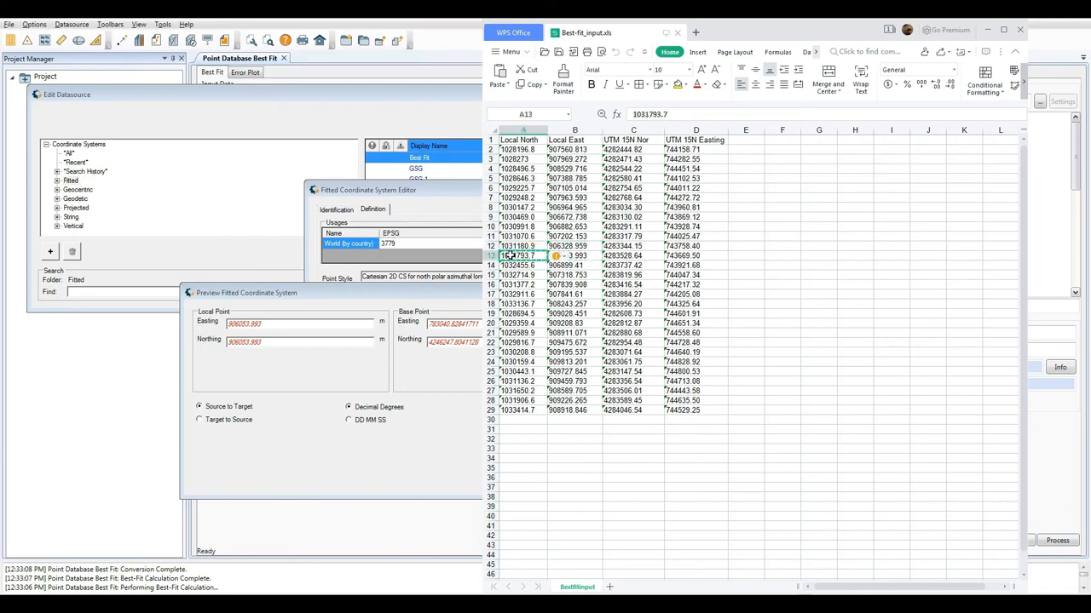
click(298, 322)
drag(298, 322, 231, 327)
key(ctrl+c)
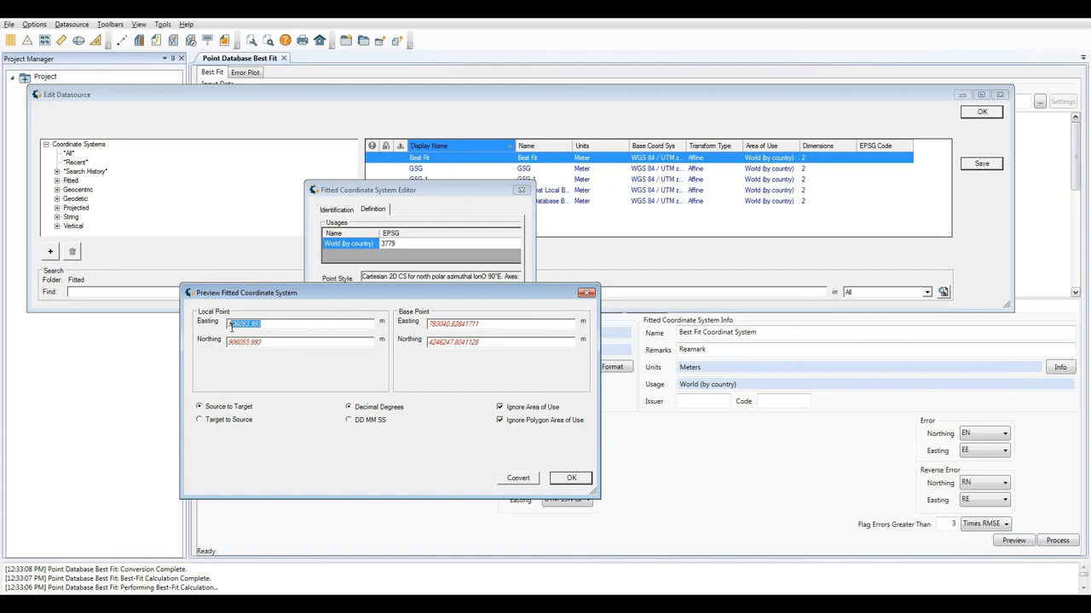
key(BackSpace)
text(331793.1)
click(514, 482)
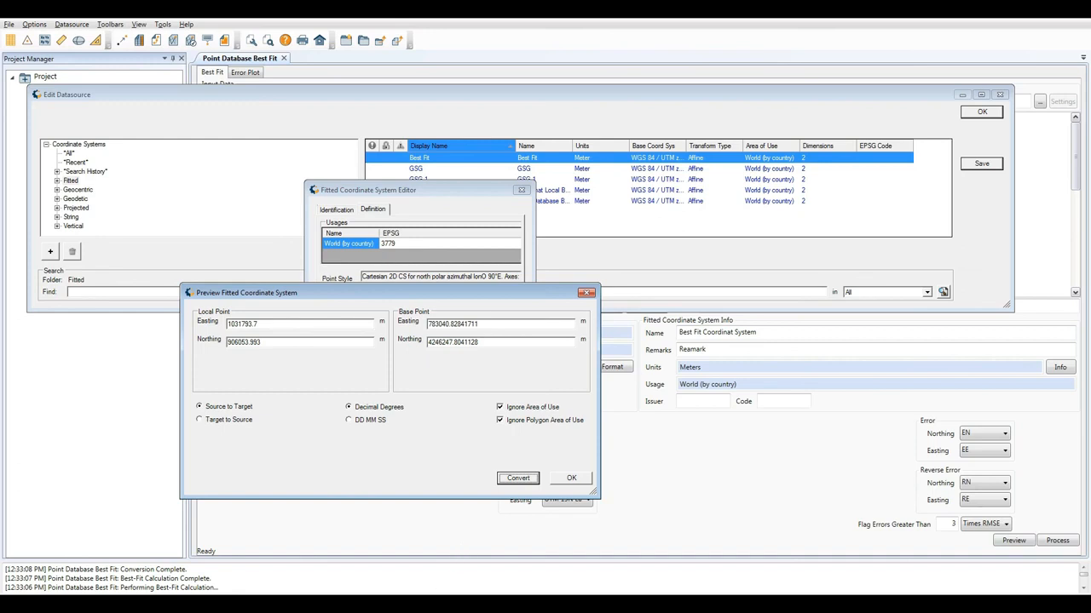
Step: Set the local point's Northing to row 13's Local North value 1031793.7 in the preview
key(alt+Tab)
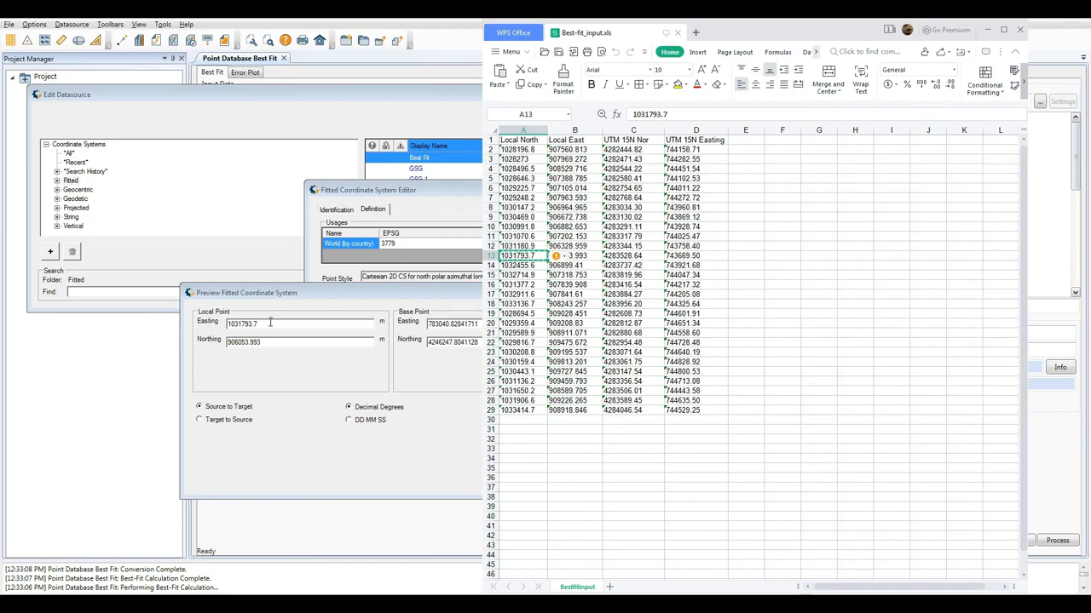
drag(270, 324, 217, 324)
key(ctrl+v)
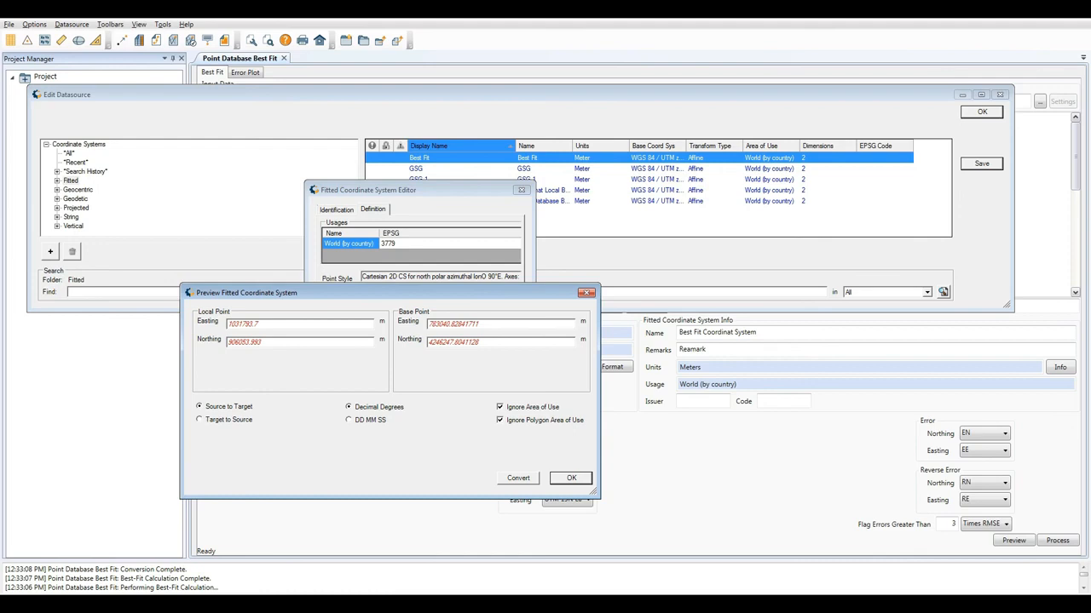
key(alt+Tab)
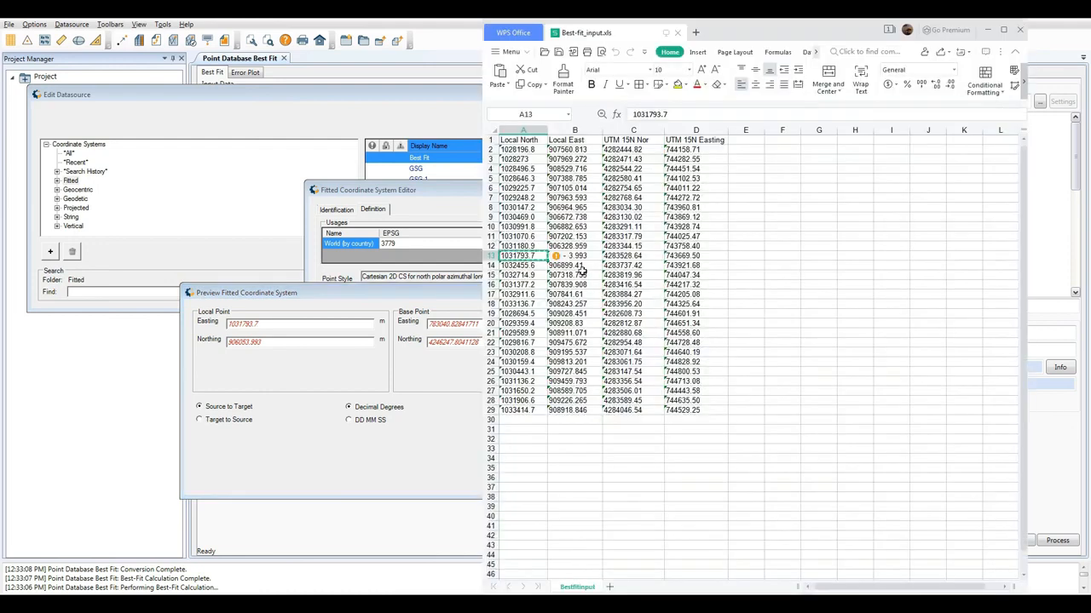
click(588, 256)
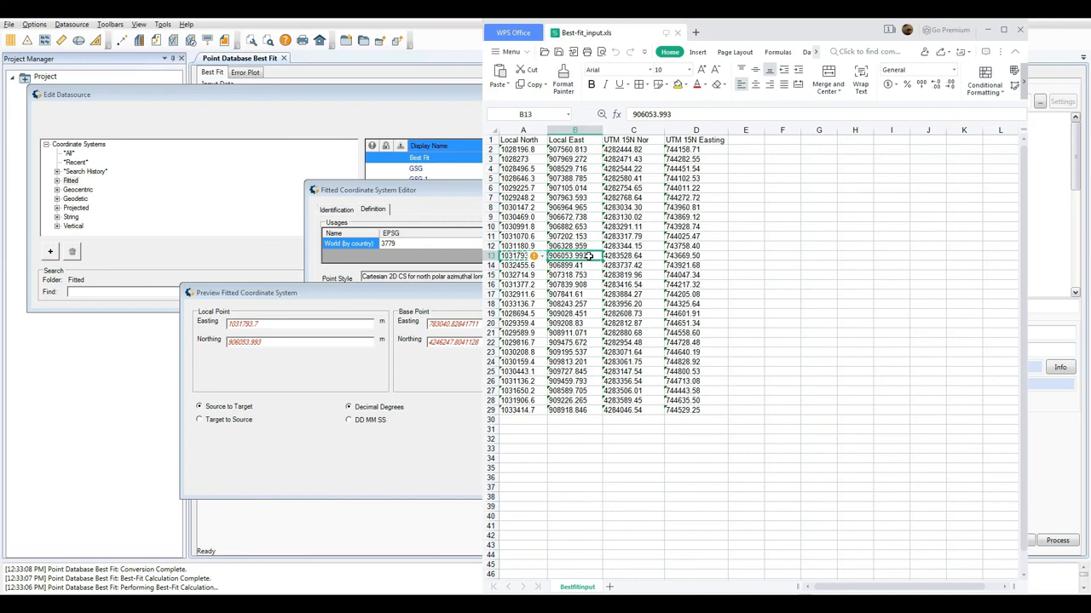
click(264, 341)
drag(264, 342, 225, 342)
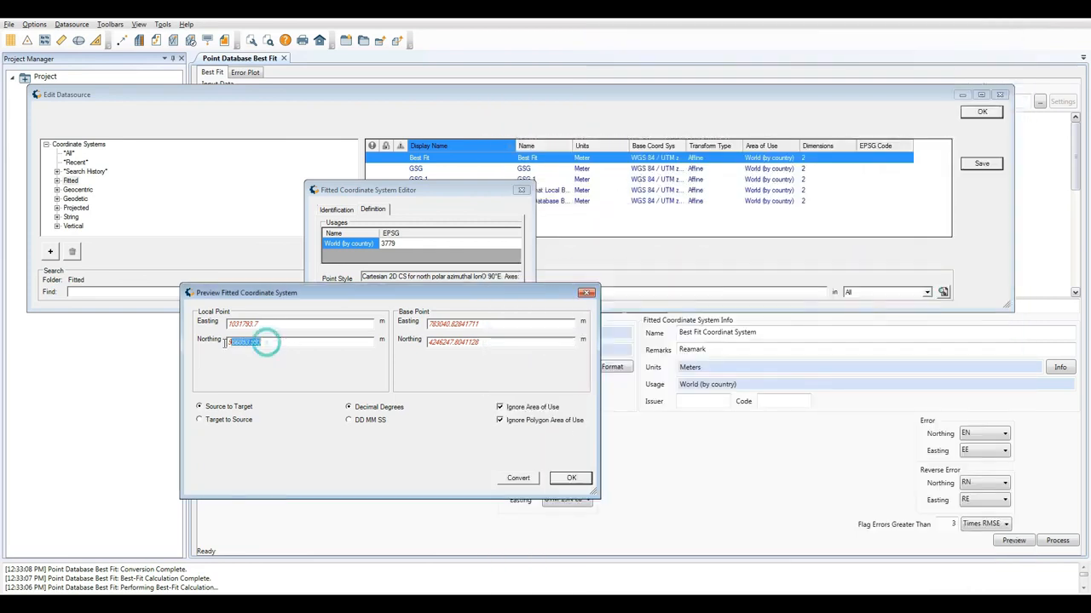
text(1031793.7)
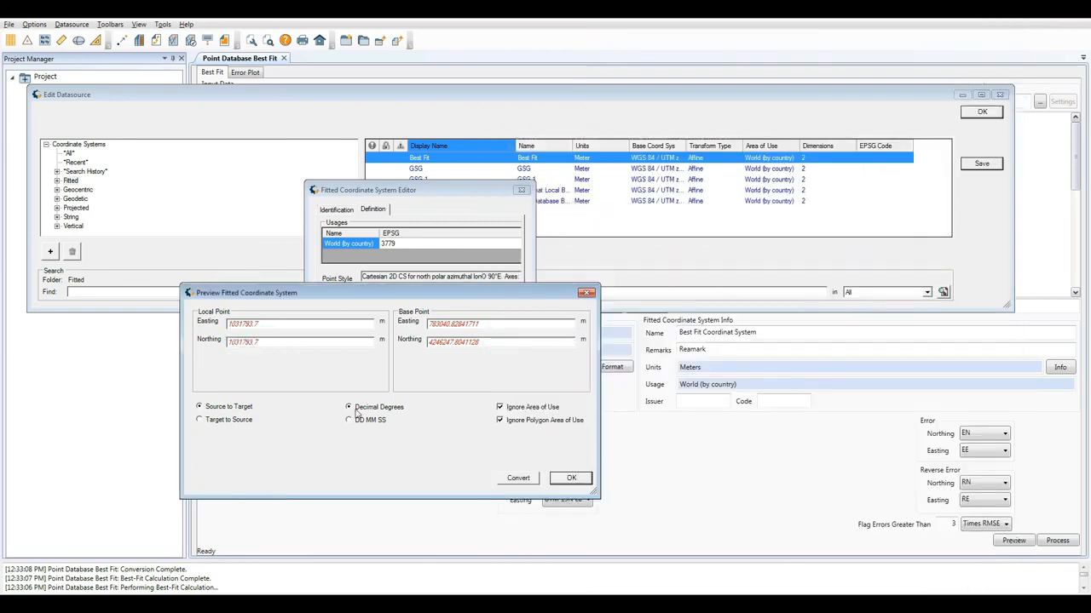
Step: Set the local point's Easting to row 13's Local East value 906053.993 and convert the point to base coordinates
key(alt+Tab)
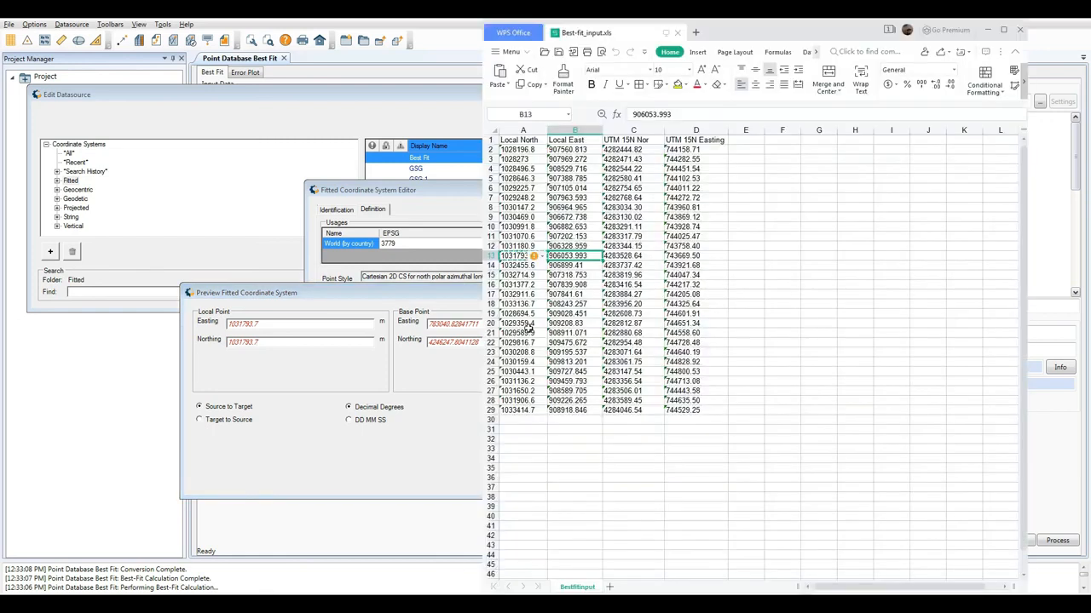
click(508, 256)
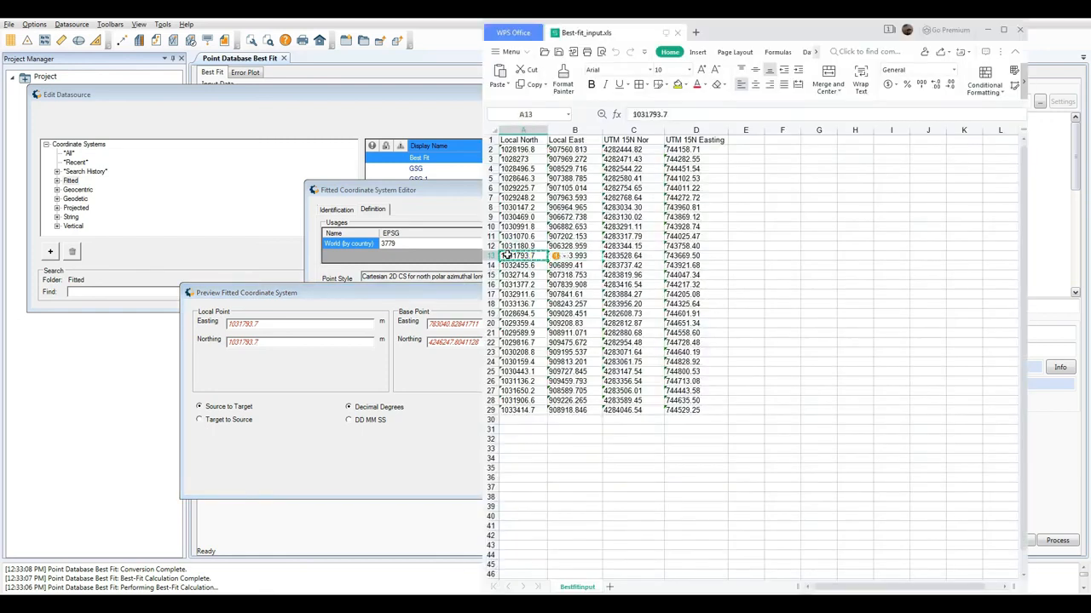
click(576, 256)
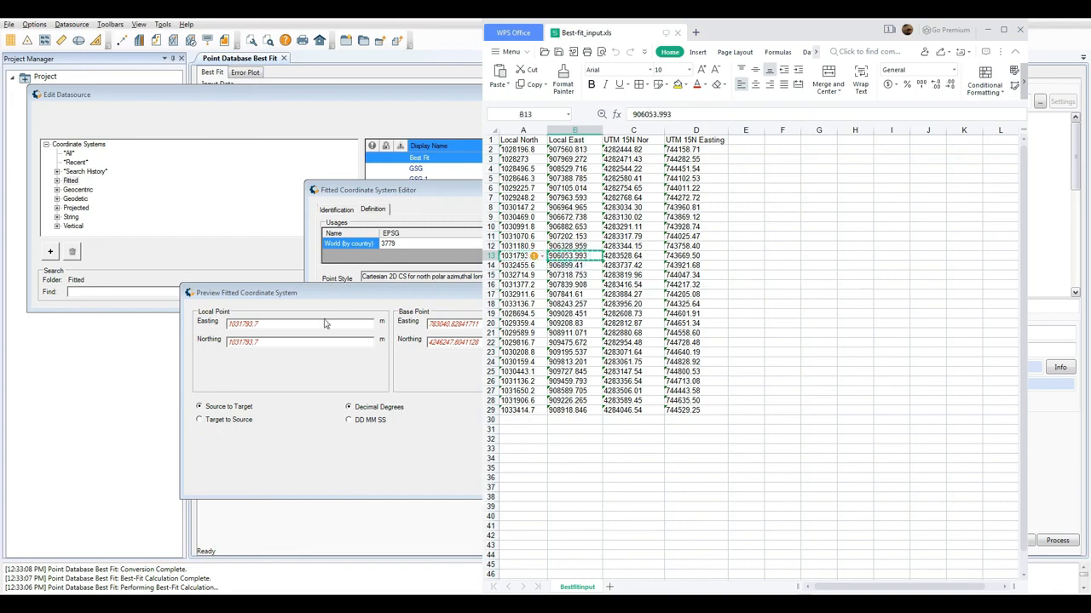
click(275, 323)
double_click(242, 323)
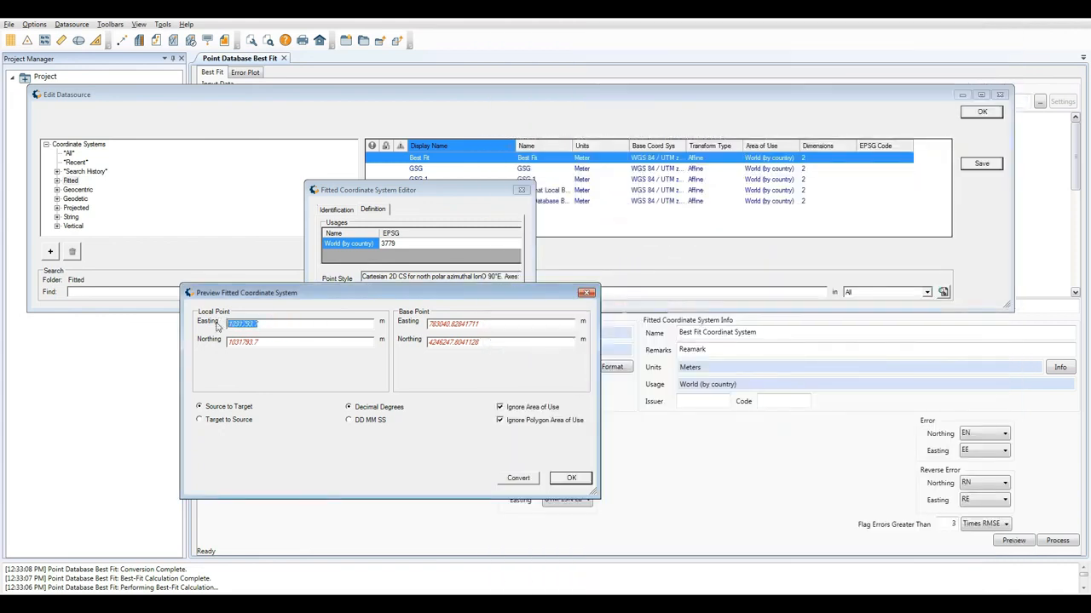
key(ctrl+v)
click(529, 480)
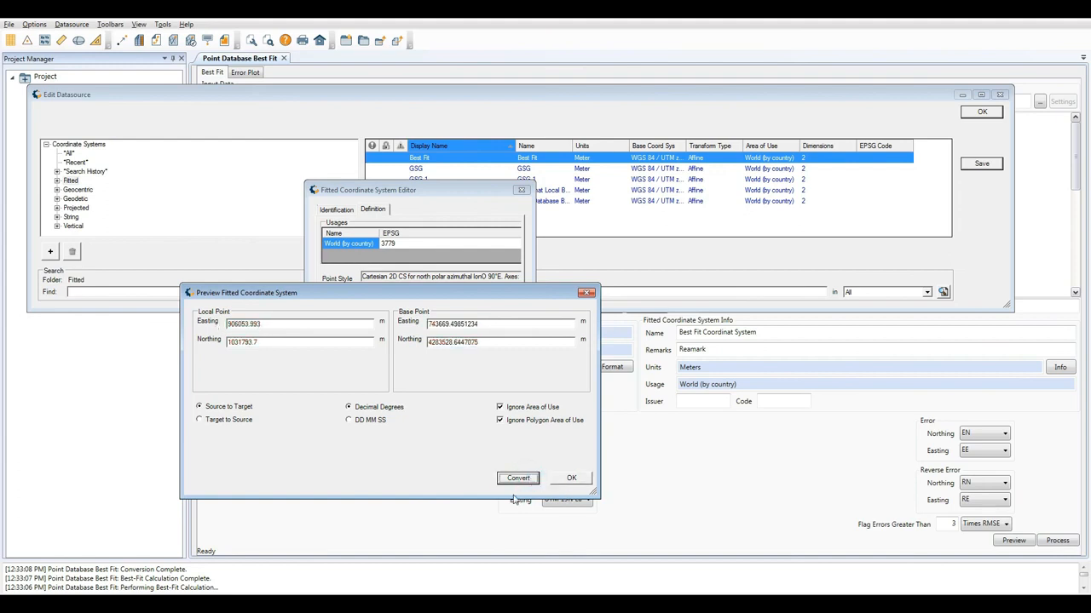
Step: Compare the converted base point with row 13's UTM 15N Easting and Northing in the spreadsheet
key(alt+Tab)
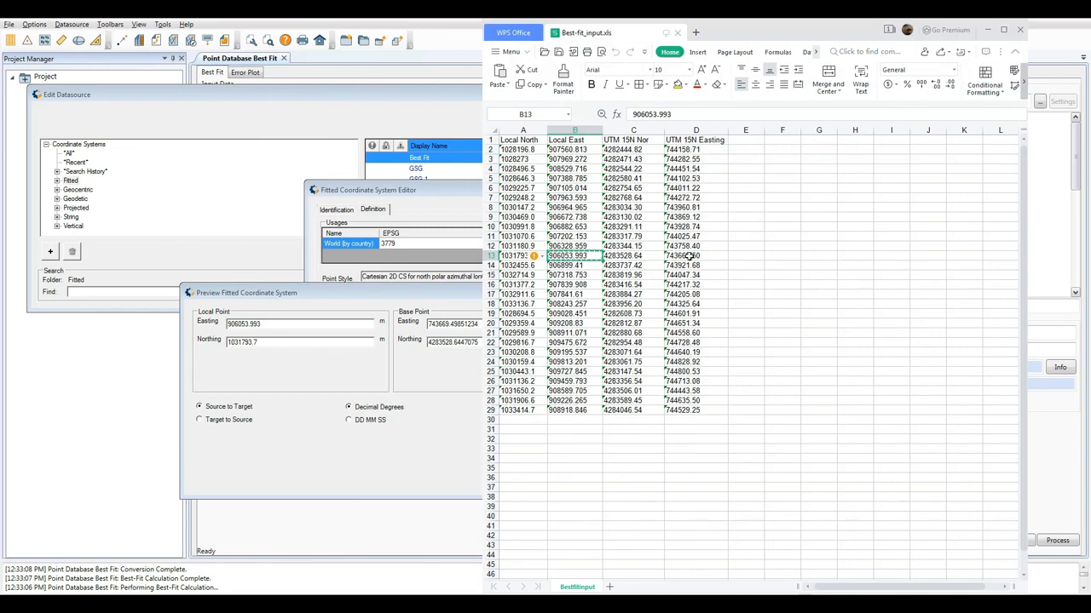
click(688, 255)
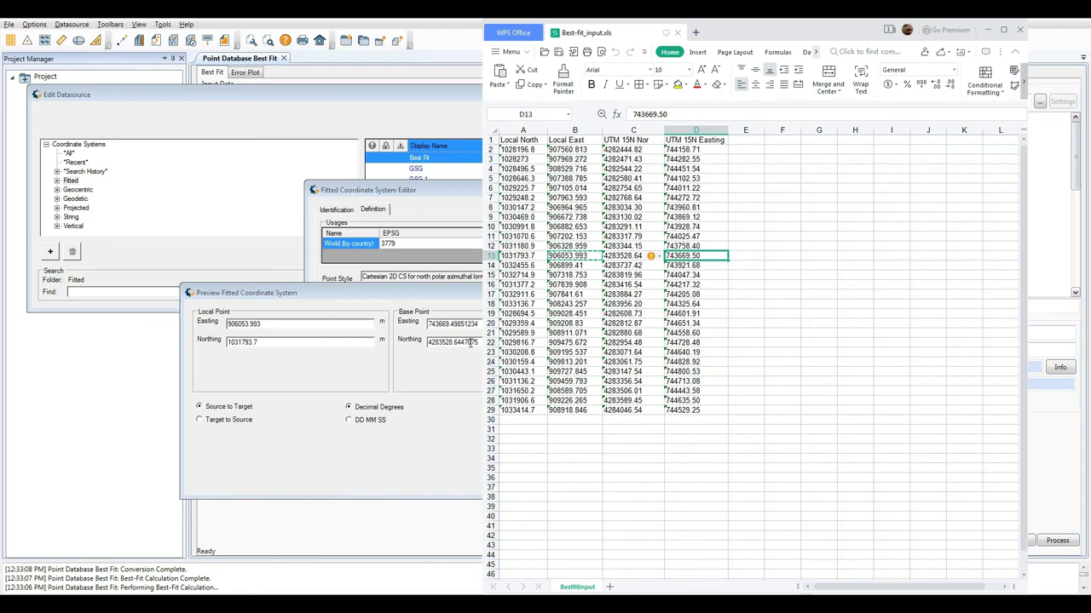
click(626, 256)
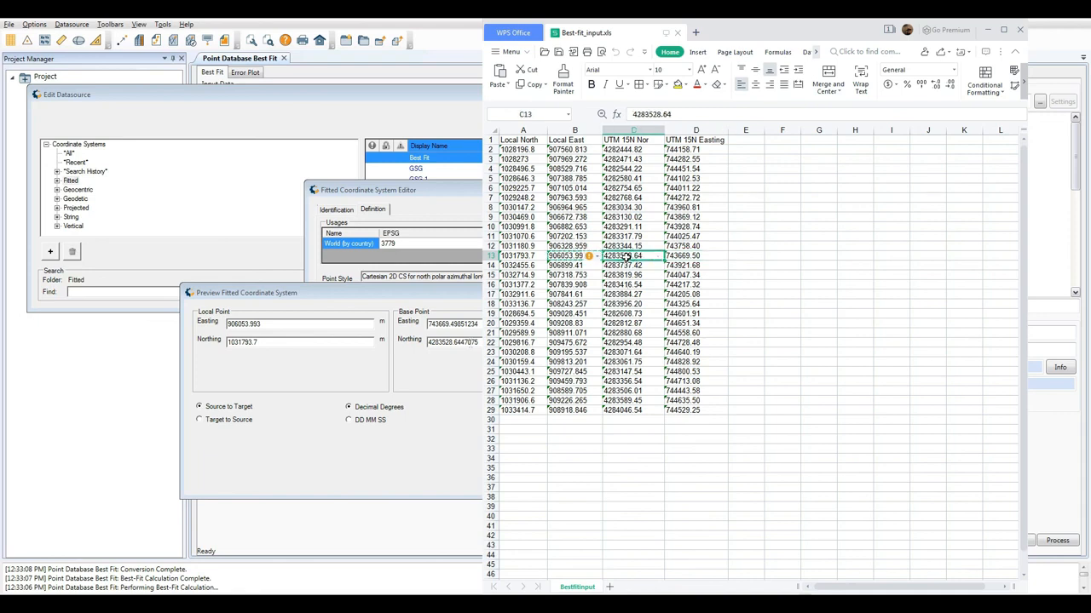
Step: Clear the local point's Easting and Northing and convert the base point back to local coordinates with Target to Source
click(271, 325)
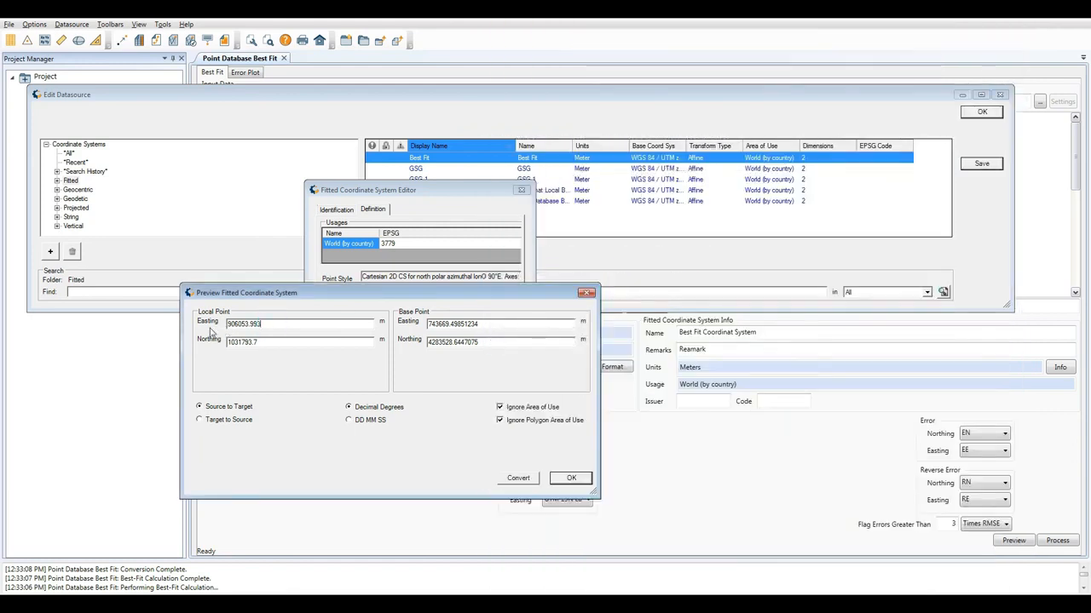
double_click(264, 324)
key(BackSpace)
double_click(261, 343)
key(BackSpace)
click(228, 422)
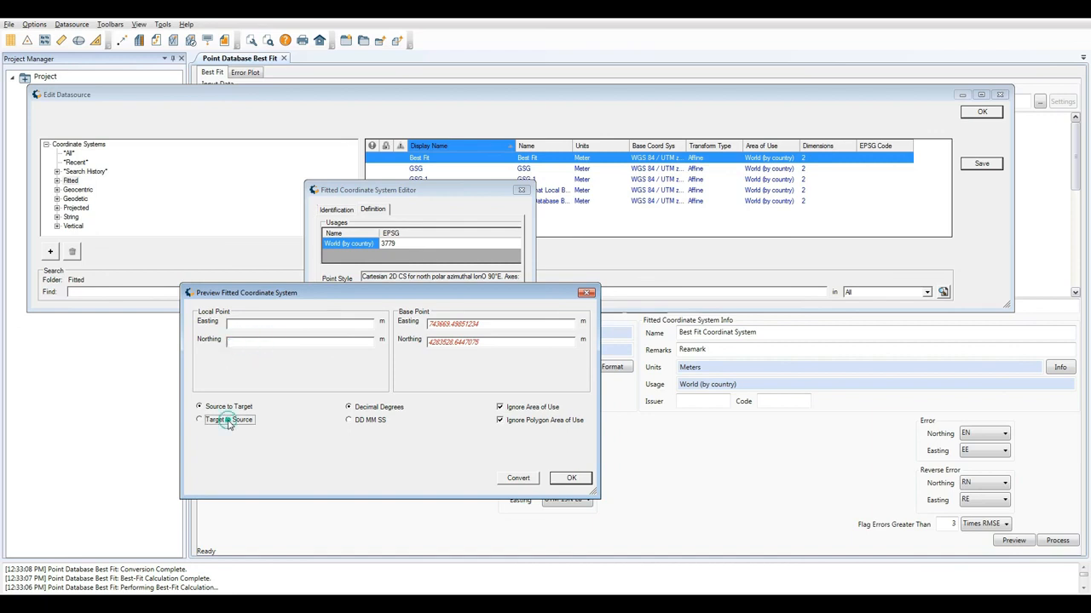
click(518, 480)
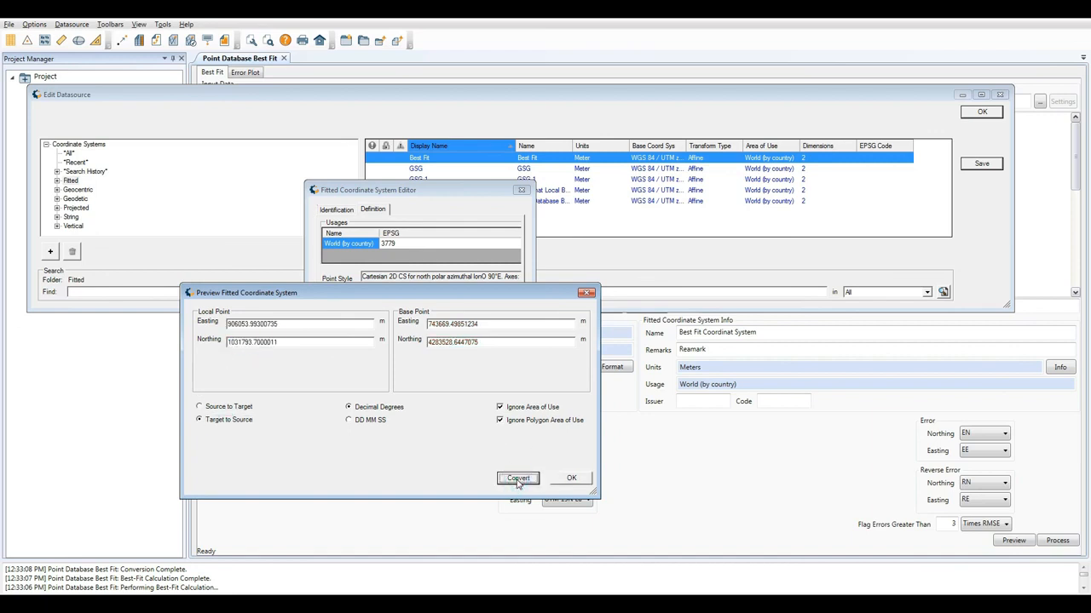
Step: Compare the back-converted local point with row 13's Local North and Local East values in the spreadsheet
key(alt+Tab)
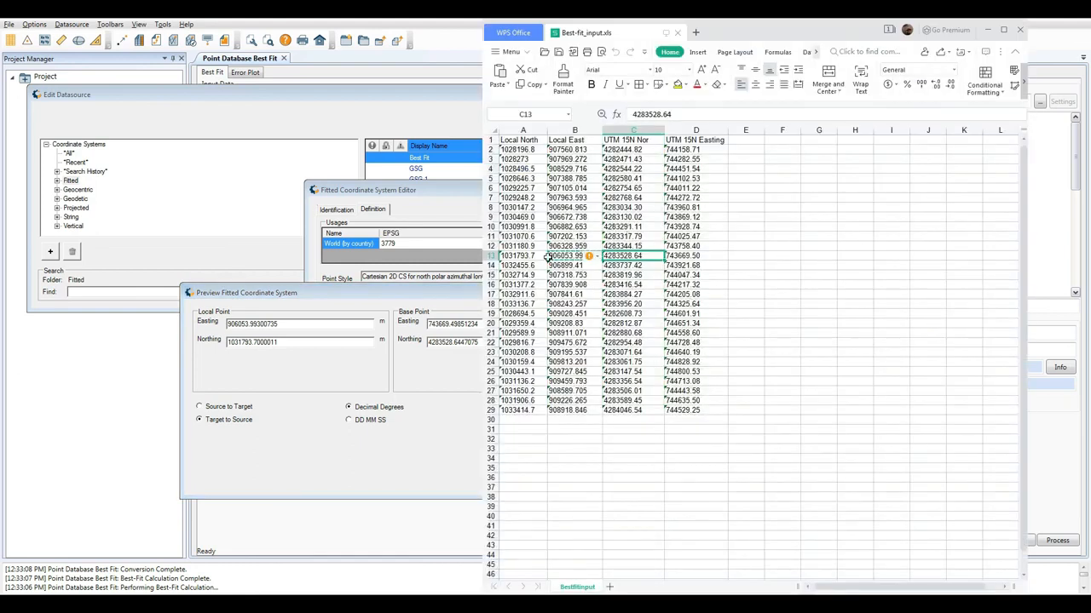
click(534, 255)
click(535, 255)
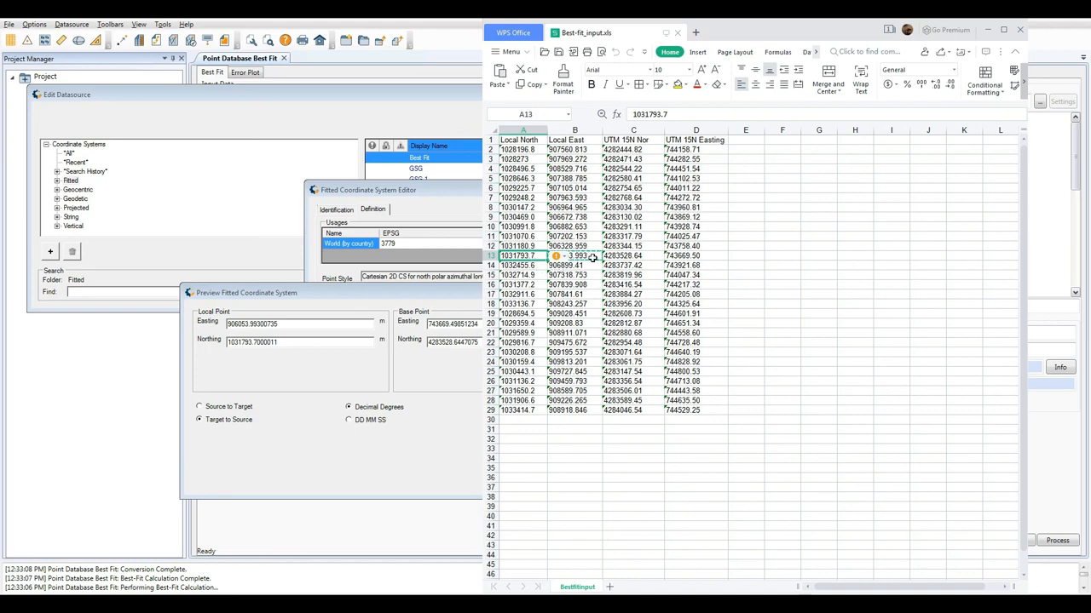
key(Escape)
click(576, 286)
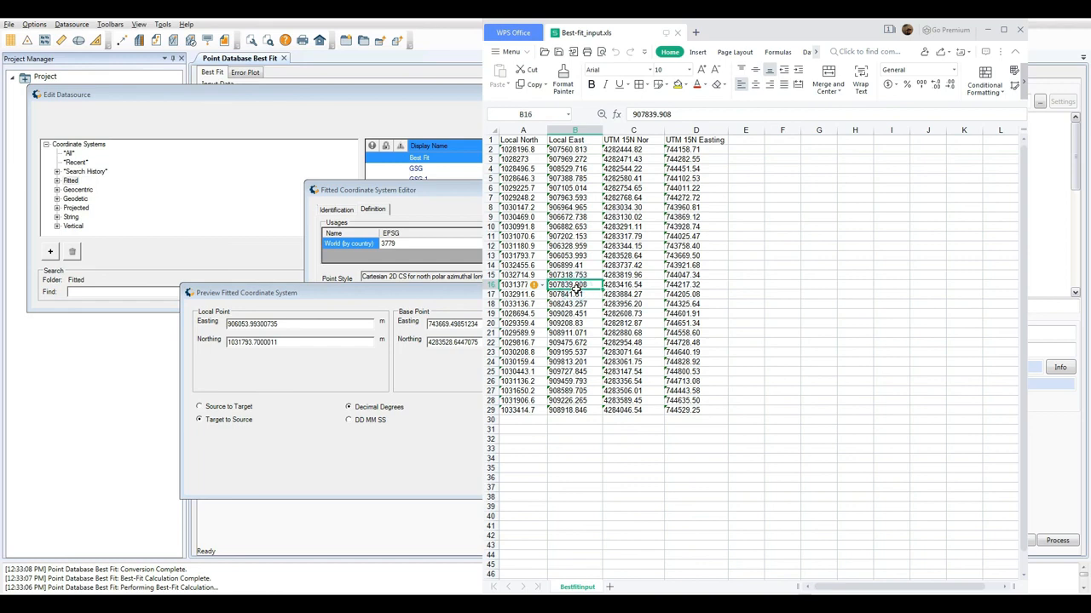
drag(542, 255, 568, 256)
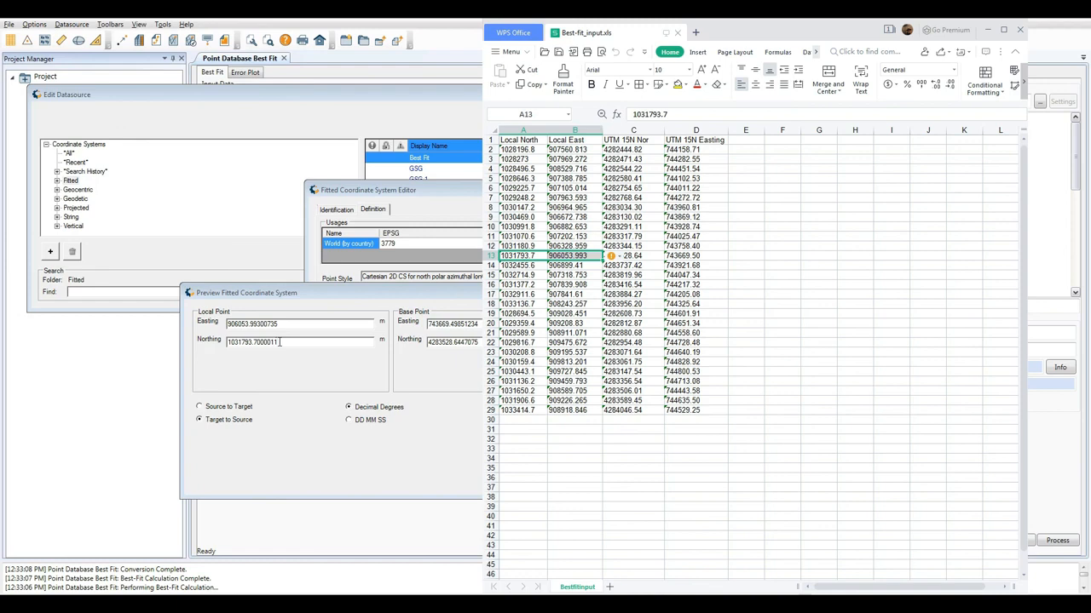
click(283, 324)
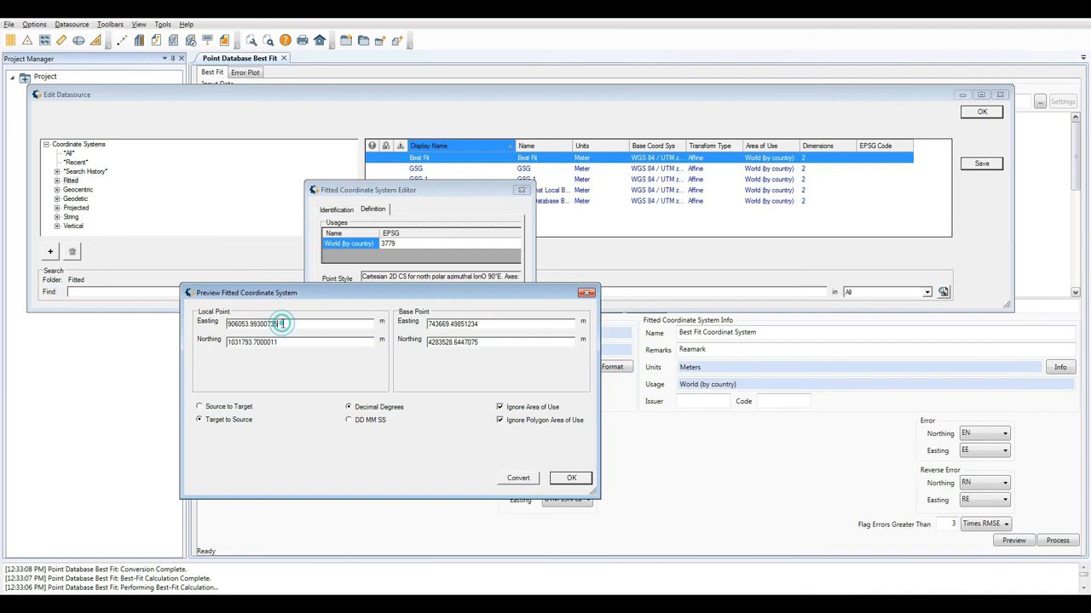
Step: Close the preview, accept the Best Fit coordinate system definition, and save the datasource changes to custom.xml
click(564, 479)
click(454, 430)
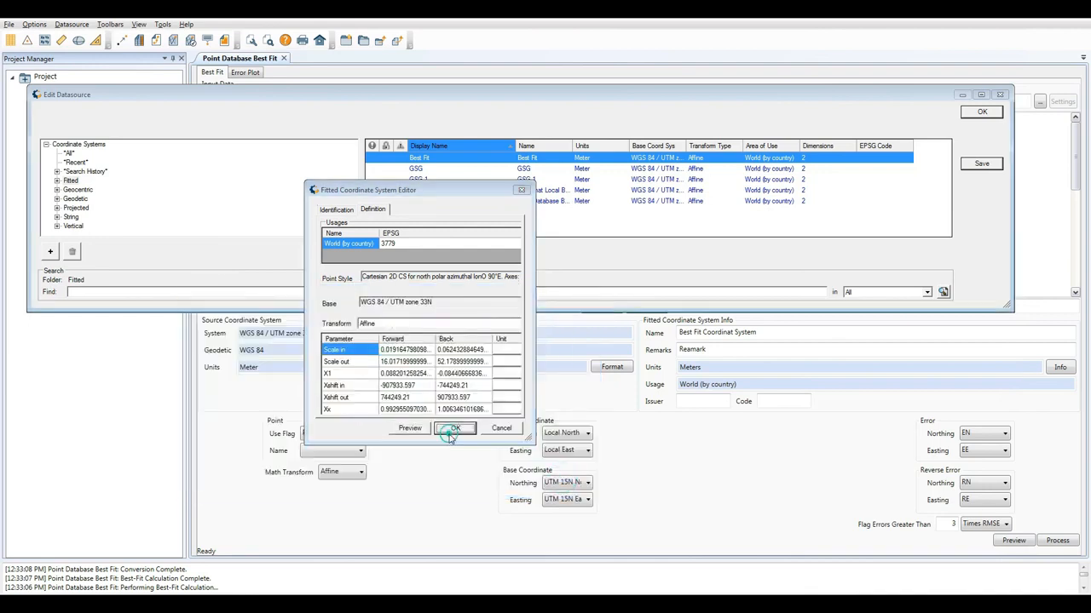
click(734, 159)
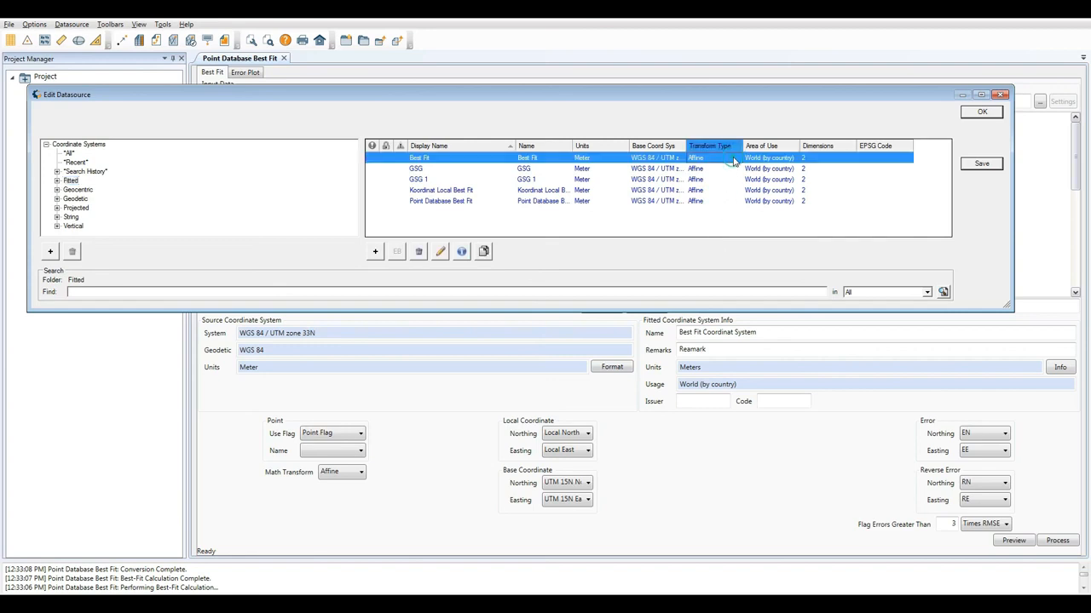
click(979, 164)
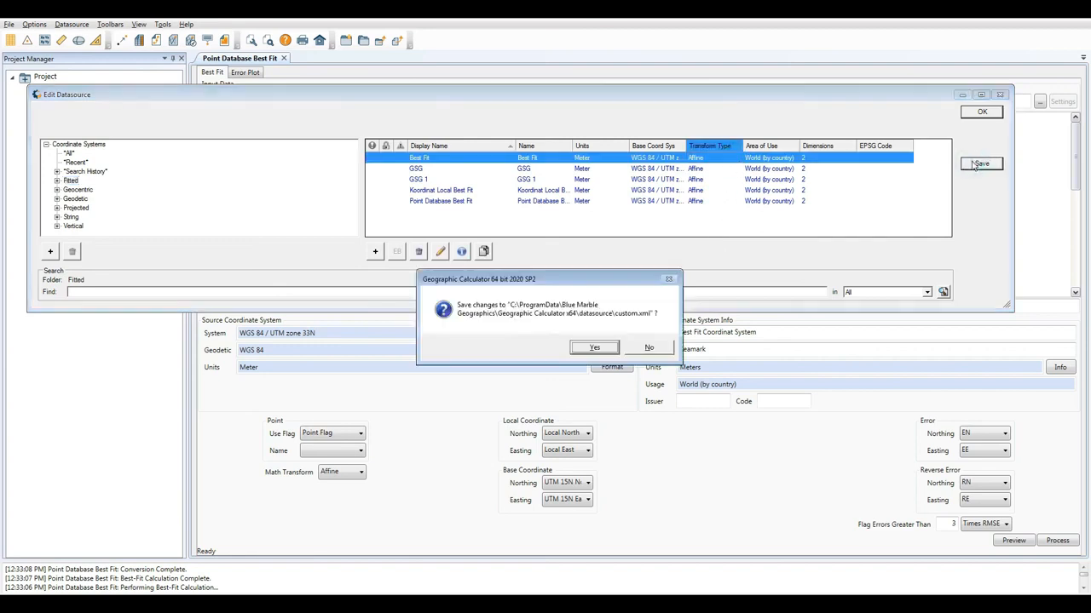
click(592, 347)
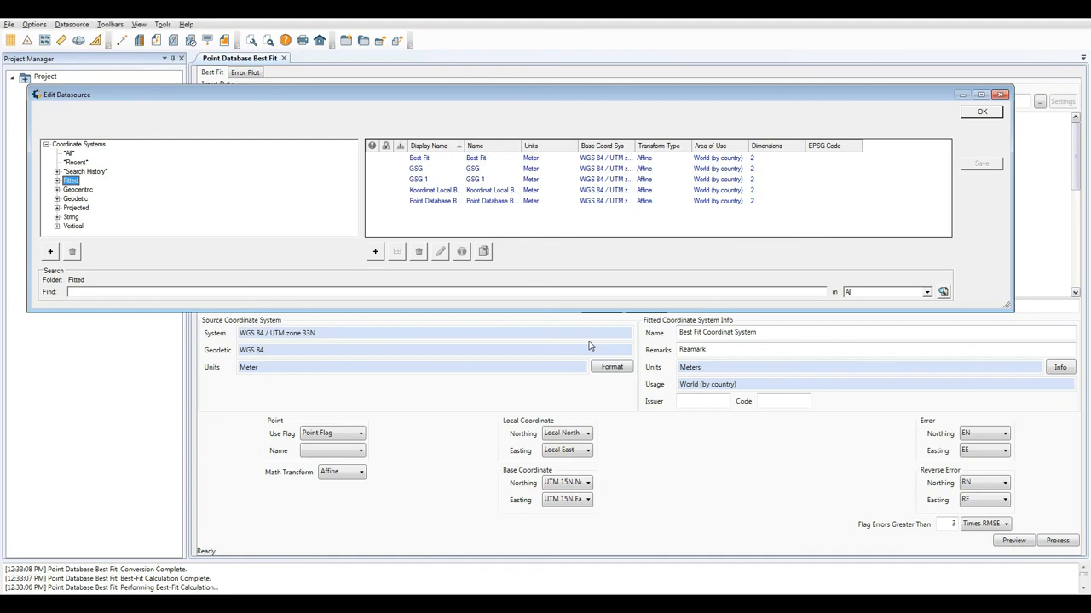
Step: Close the datasource editor and the Point Database Best Fit job
click(696, 491)
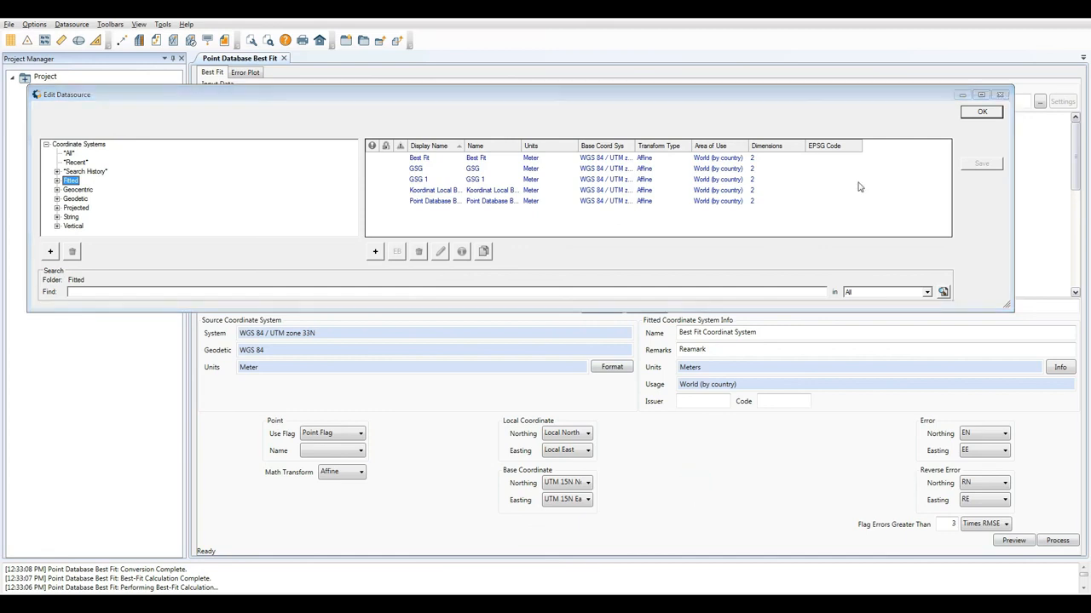
click(977, 115)
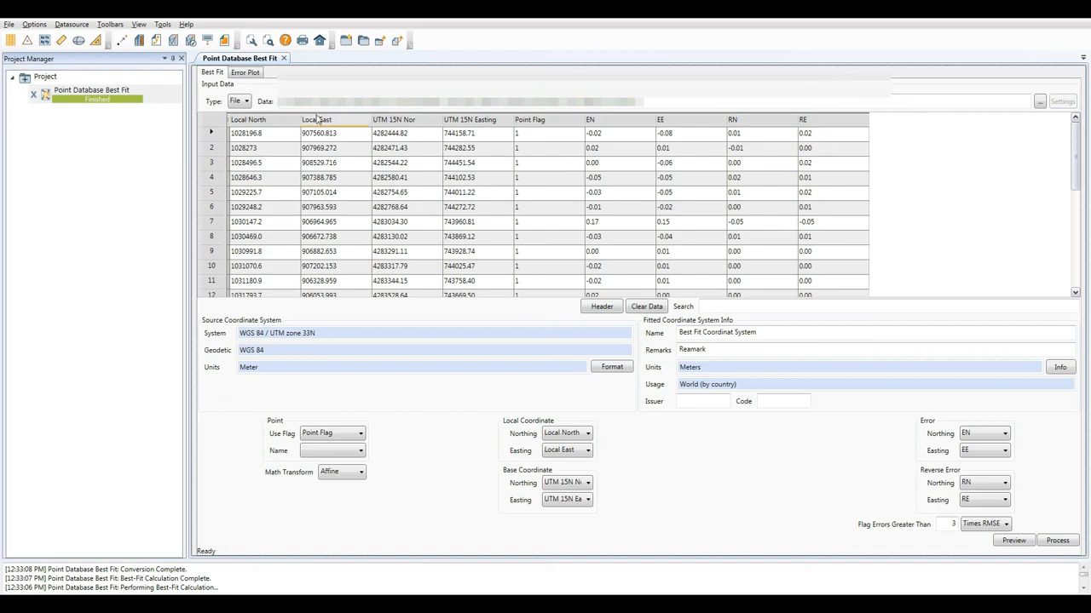
click(283, 58)
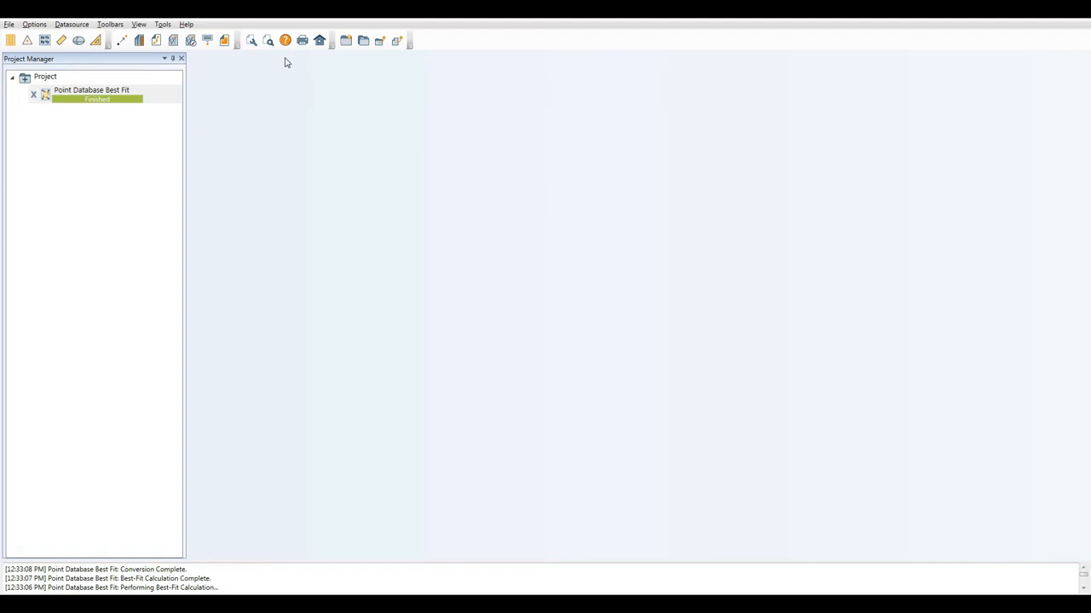